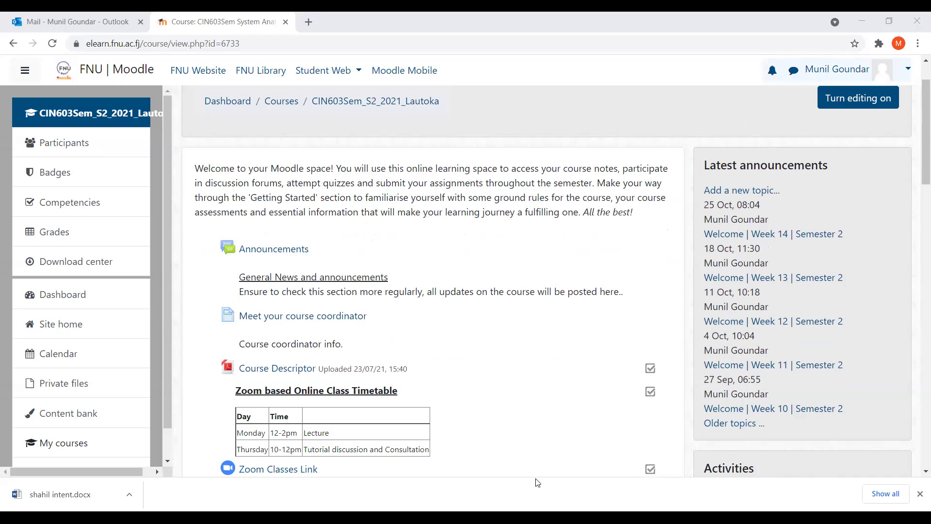
Open the My Assessments section of the course and examine the assessment table, highlighting the Short Test row.
{"action": "scroll", "coordinate": [538, 456], "scroll_direction": "down", "scroll_amount": 5}
{"action": "left_click", "coordinate": [316, 291]}
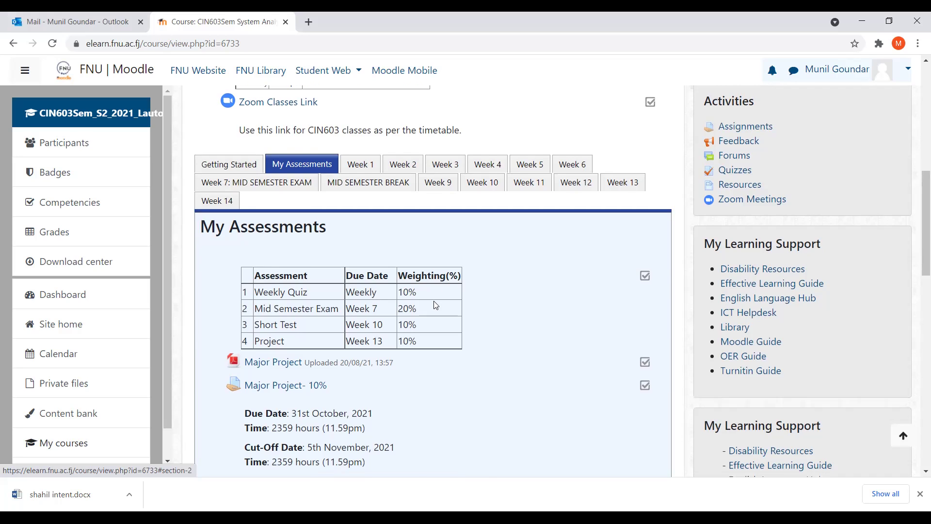
{"action": "scroll", "coordinate": [431, 301], "scroll_direction": "down", "scroll_amount": 2}
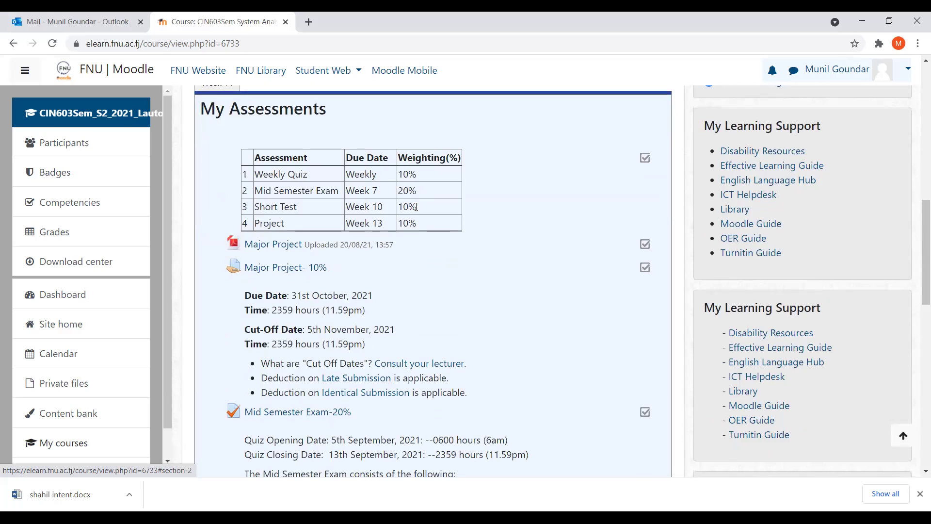
{"action": "left_click_drag", "start_coordinate": [431, 208], "coordinate": [252, 209]}
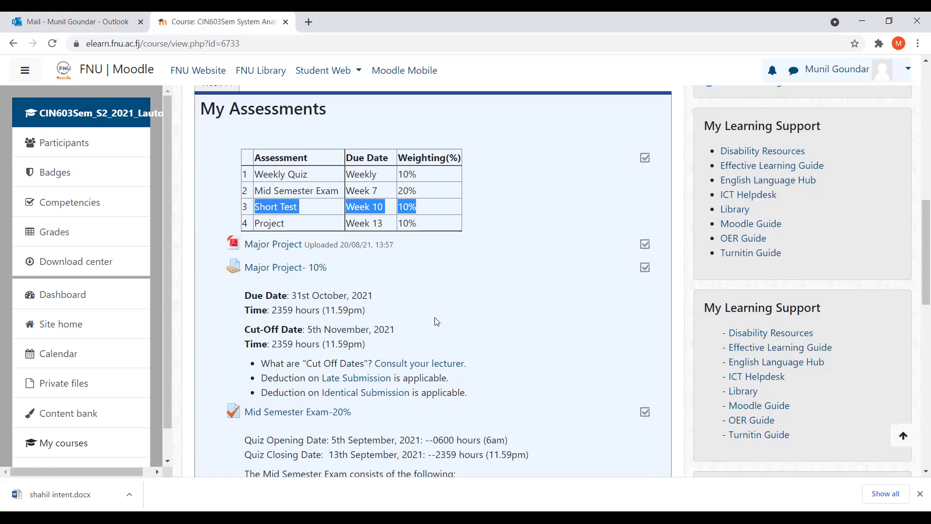
{"action": "scroll", "coordinate": [434, 311], "scroll_direction": "down", "scroll_amount": 4}
{"action": "scroll", "coordinate": [435, 319], "scroll_direction": "down", "scroll_amount": 8}
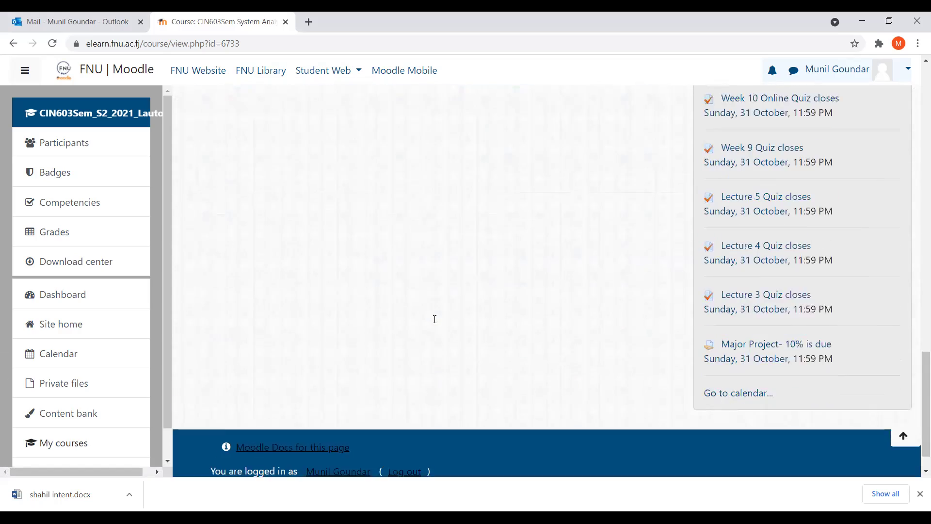
{"action": "scroll", "coordinate": [435, 319], "scroll_direction": "up", "scroll_amount": 6}
{"action": "scroll", "coordinate": [434, 320], "scroll_direction": "up", "scroll_amount": 10}
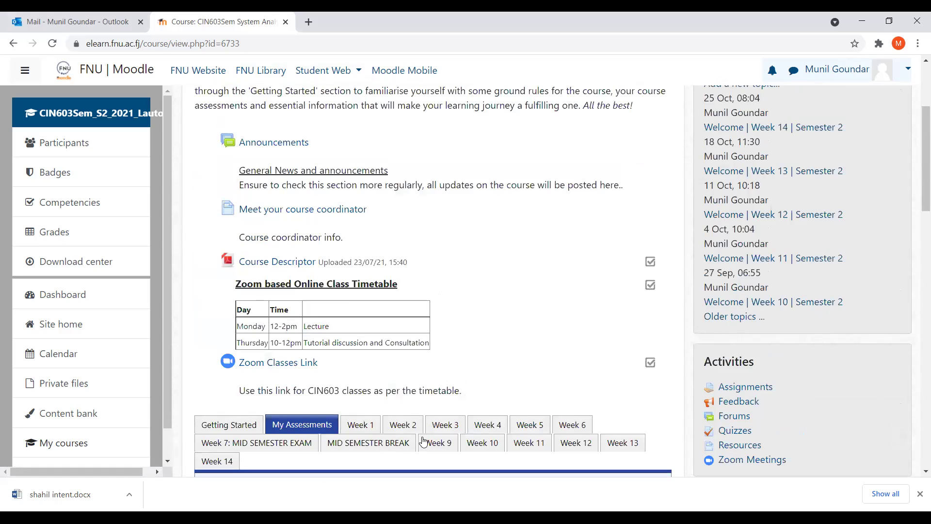
Open the Week 14 section and read through its payback analysis exercises.
{"action": "scroll", "coordinate": [597, 443], "scroll_direction": "down", "scroll_amount": 2}
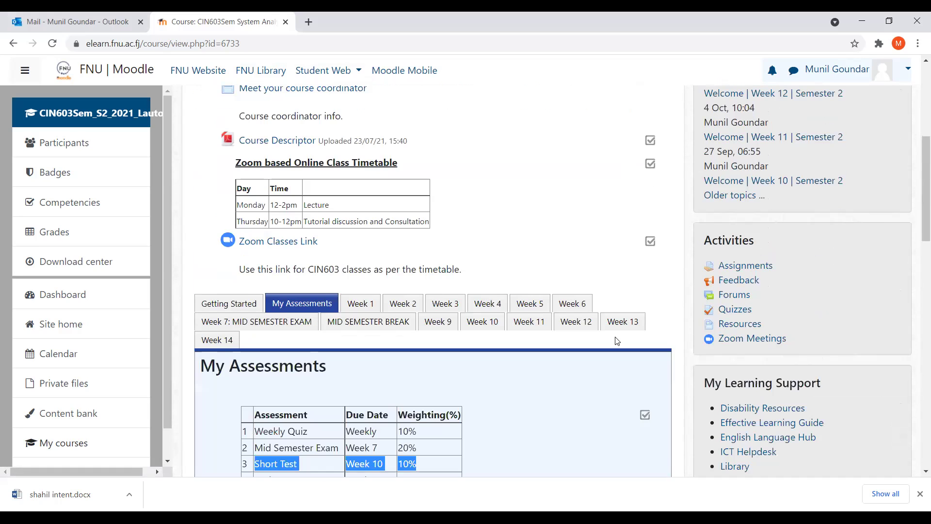
{"action": "left_click", "coordinate": [229, 341]}
{"action": "scroll", "coordinate": [387, 358], "scroll_direction": "down", "scroll_amount": 10}
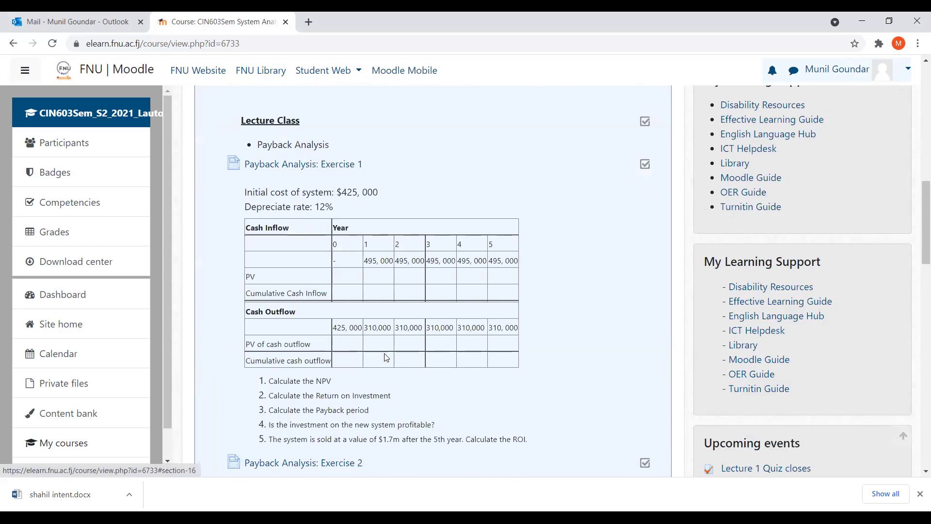
{"action": "scroll", "coordinate": [387, 358], "scroll_direction": "down", "scroll_amount": 5}
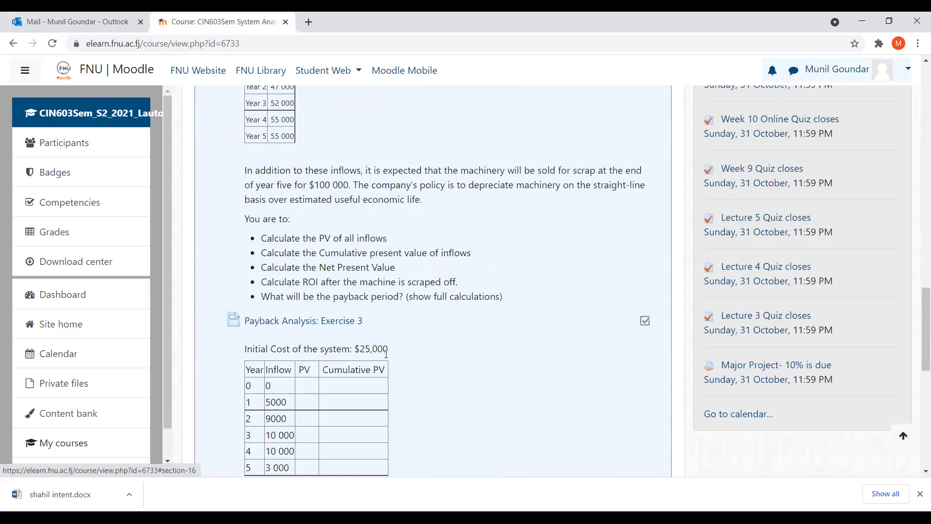
{"action": "scroll", "coordinate": [388, 358], "scroll_direction": "down", "scroll_amount": 1}
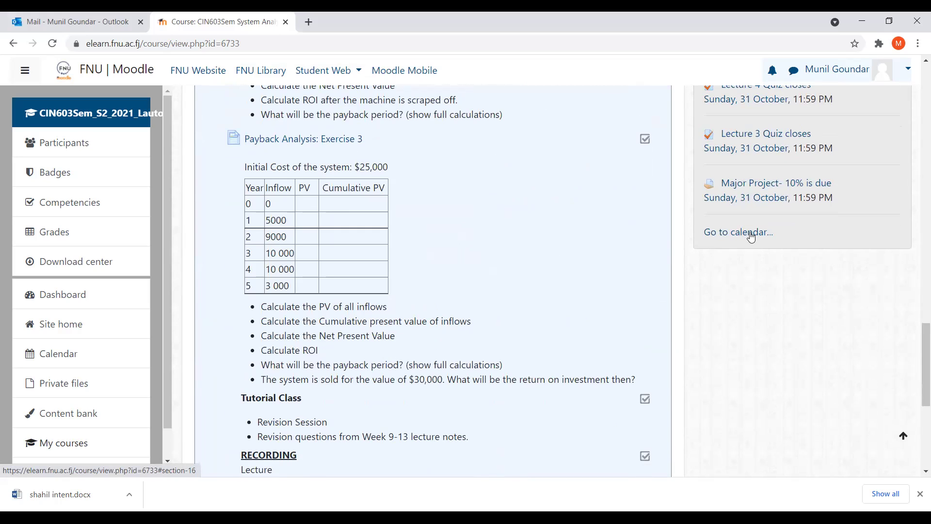
Turn on editing for the course page.
{"action": "scroll", "coordinate": [752, 236], "scroll_direction": "up", "scroll_amount": 10}
{"action": "scroll", "coordinate": [848, 158], "scroll_direction": "up", "scroll_amount": 6}
{"action": "left_click", "coordinate": [849, 160]}
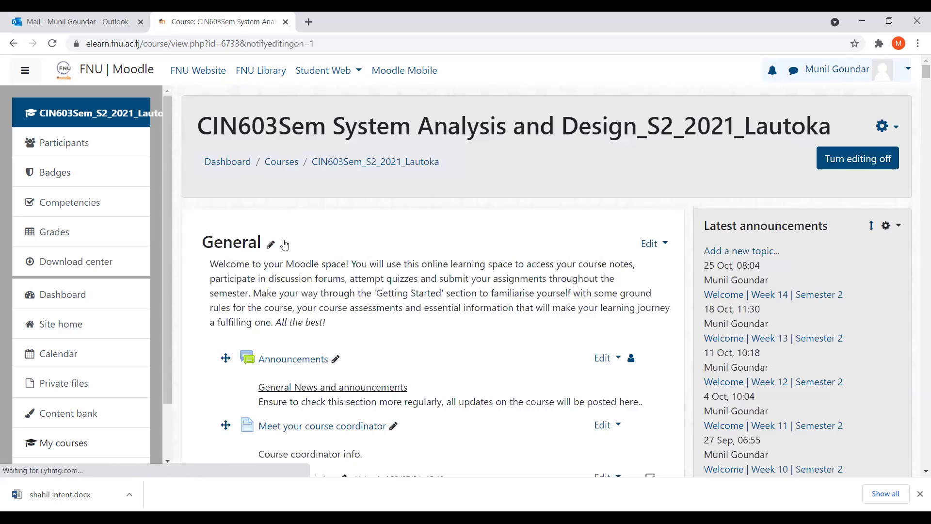
Open the settings of the Payback Analysis: Exercise 3 page in the Week 14 section.
{"action": "scroll", "coordinate": [285, 245], "scroll_direction": "down", "scroll_amount": 20}
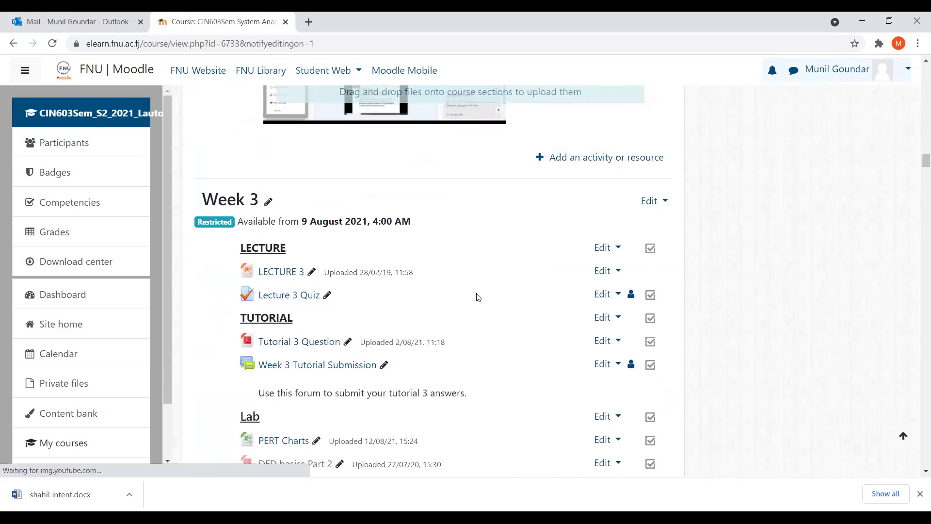
{"action": "scroll", "coordinate": [477, 297], "scroll_direction": "down", "scroll_amount": 20}
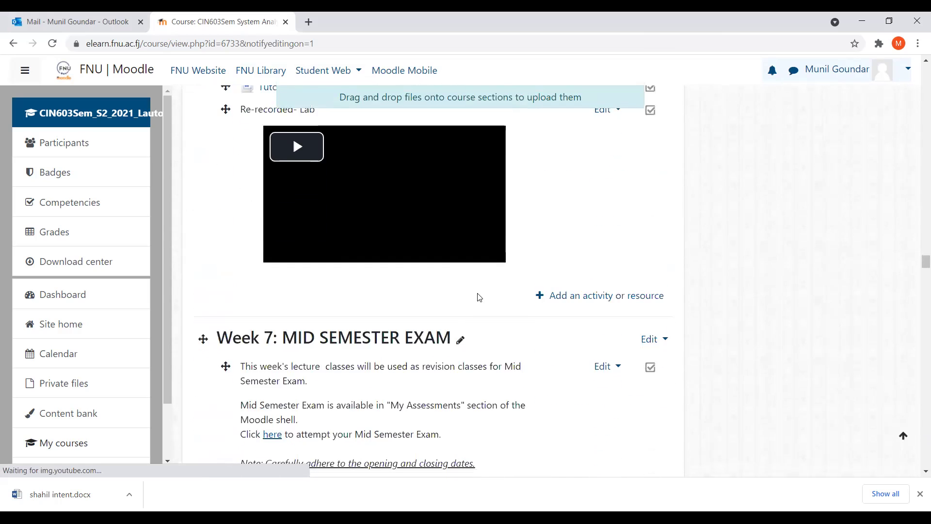
{"action": "scroll", "coordinate": [479, 297], "scroll_direction": "down", "scroll_amount": 20}
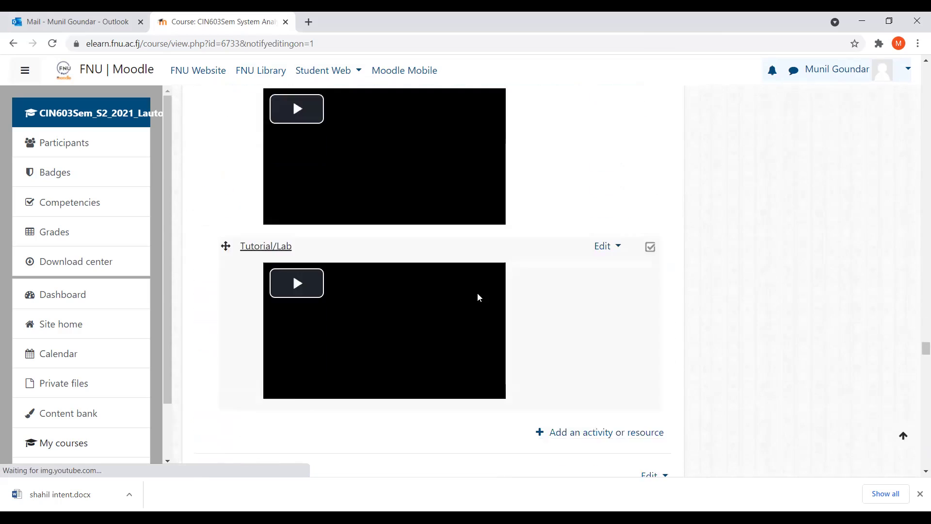
{"action": "scroll", "coordinate": [479, 297], "scroll_direction": "down", "scroll_amount": 20}
{"action": "scroll", "coordinate": [479, 298], "scroll_direction": "down", "scroll_amount": 20}
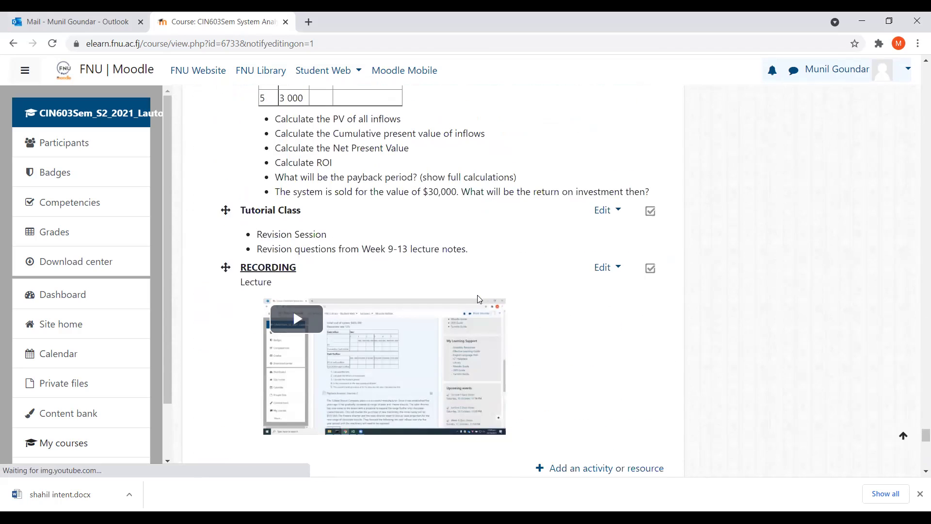
{"action": "scroll", "coordinate": [328, 289], "scroll_direction": "down", "scroll_amount": 4}
{"action": "scroll", "coordinate": [334, 294], "scroll_direction": "up", "scroll_amount": 6}
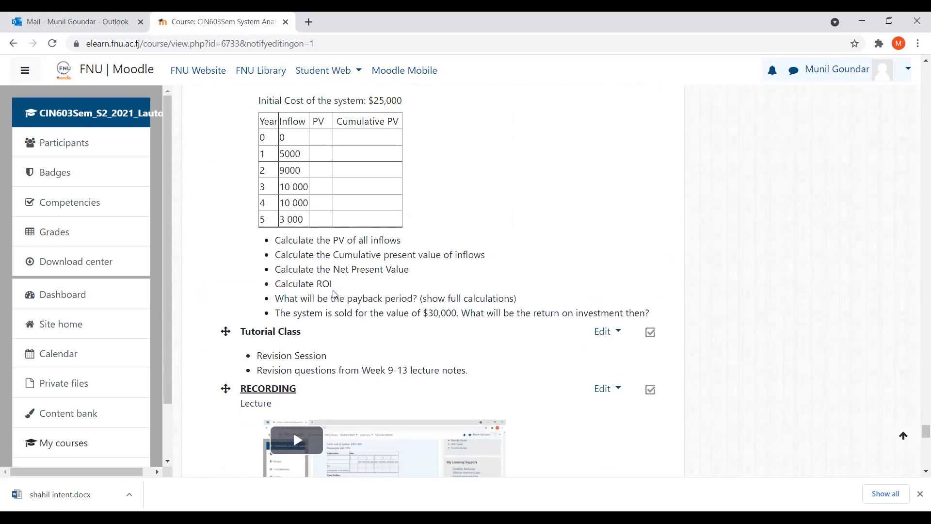
{"action": "scroll", "coordinate": [334, 294], "scroll_direction": "up", "scroll_amount": 3}
{"action": "left_click", "coordinate": [604, 254]}
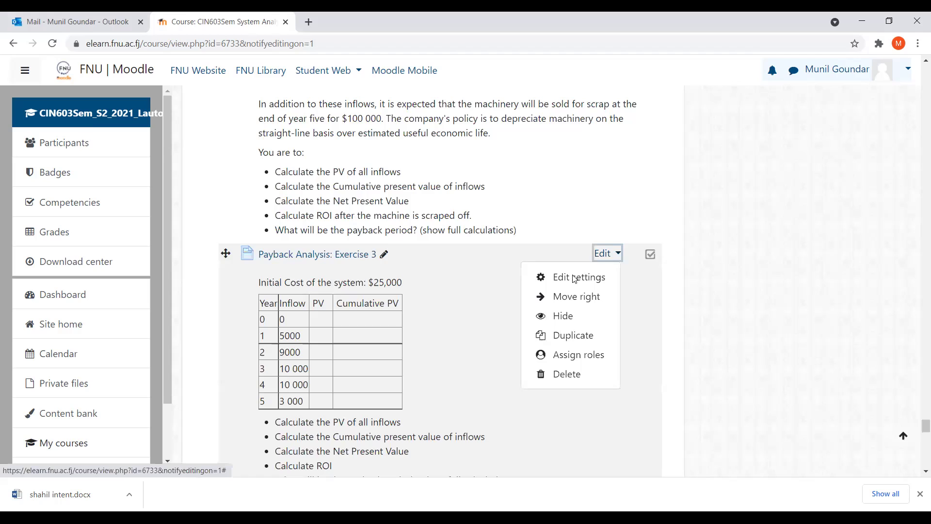
{"action": "left_click", "coordinate": [574, 279]}
Add the line "Discount rate: 10%" below the initial cost in the Exercise 3 description, and save and return to the course.
{"action": "left_click", "coordinate": [547, 299]}
{"action": "key", "text": "Return"}
{"action": "type", "text": "Cas"}
{"action": "key", "text": "BackSpace"}
{"action": "key", "text": "BackSpace"}
{"action": "key", "text": "BackSpace"}
{"action": "key", "text": "BackSpace"}
{"action": "key", "text": "Return"}
{"action": "type", "text": "Discount rate: 10%"}
{"action": "scroll", "coordinate": [547, 299], "scroll_direction": "down", "scroll_amount": 8}
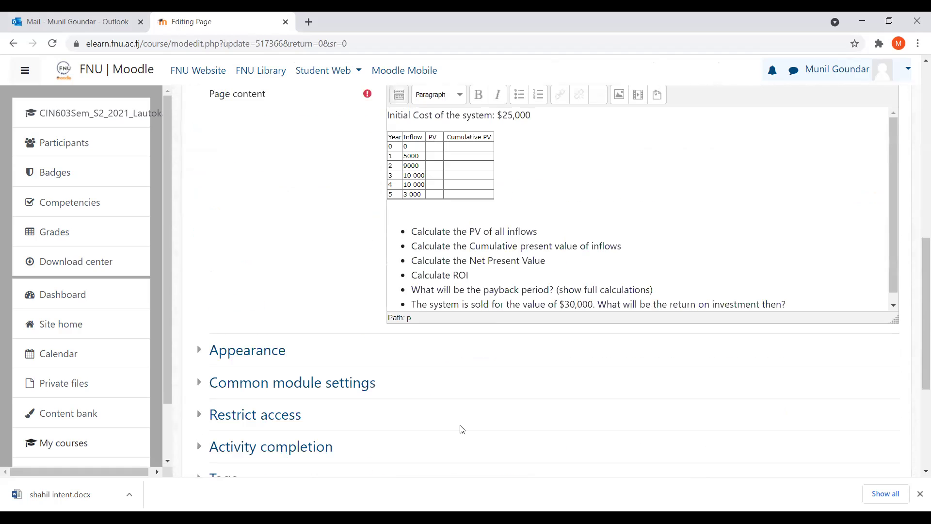
{"action": "scroll", "coordinate": [462, 429], "scroll_direction": "down", "scroll_amount": 4}
{"action": "left_click", "coordinate": [430, 332]}
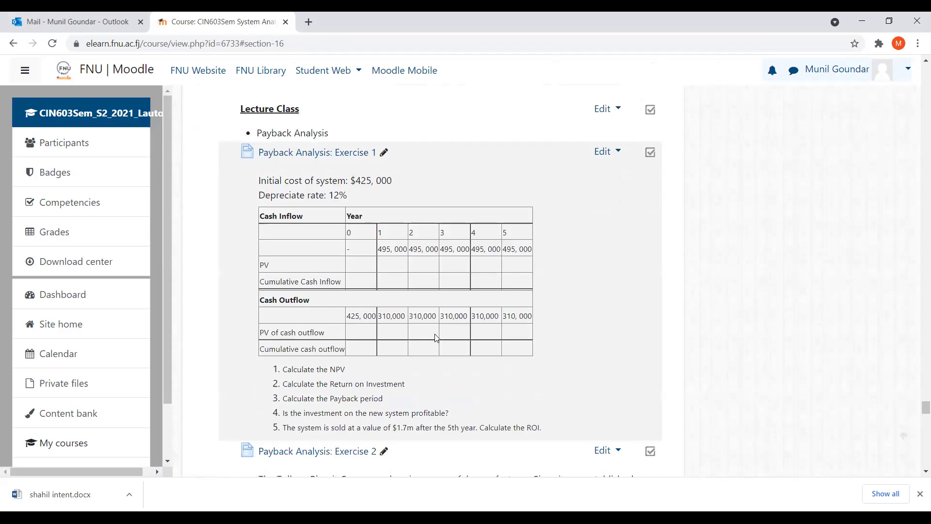
Examine the saved Payback Analysis: Exercise 3 data and questions in the Week 14 section.
{"action": "scroll", "coordinate": [437, 338], "scroll_direction": "down", "scroll_amount": 15}
{"action": "scroll", "coordinate": [436, 338], "scroll_direction": "up", "scroll_amount": 6}
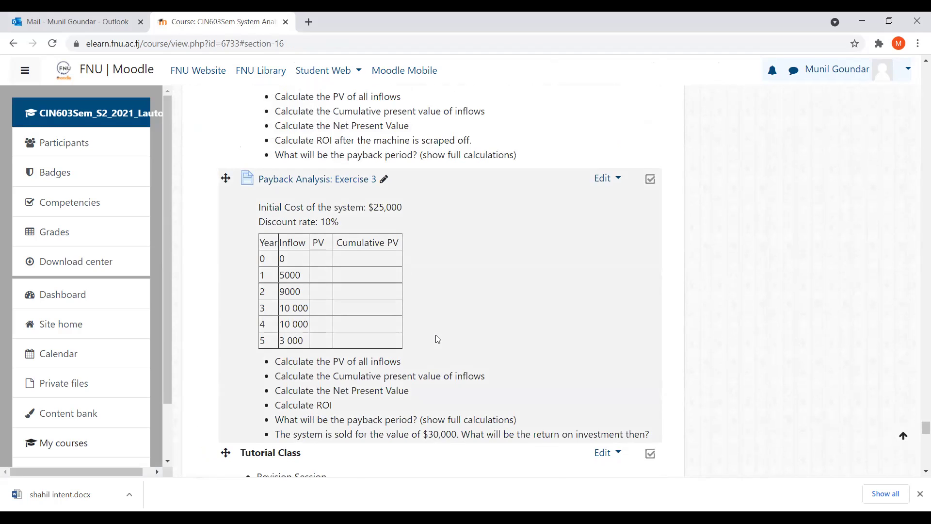
{"action": "scroll", "coordinate": [438, 339], "scroll_direction": "up", "scroll_amount": 2}
{"action": "scroll", "coordinate": [438, 339], "scroll_direction": "down", "scroll_amount": 1}
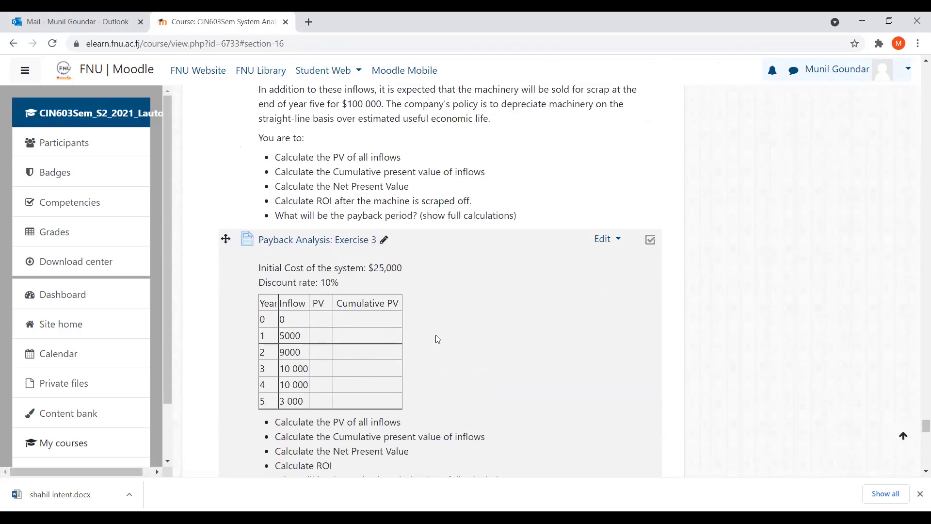
{"action": "scroll", "coordinate": [437, 339], "scroll_direction": "down", "scroll_amount": 2}
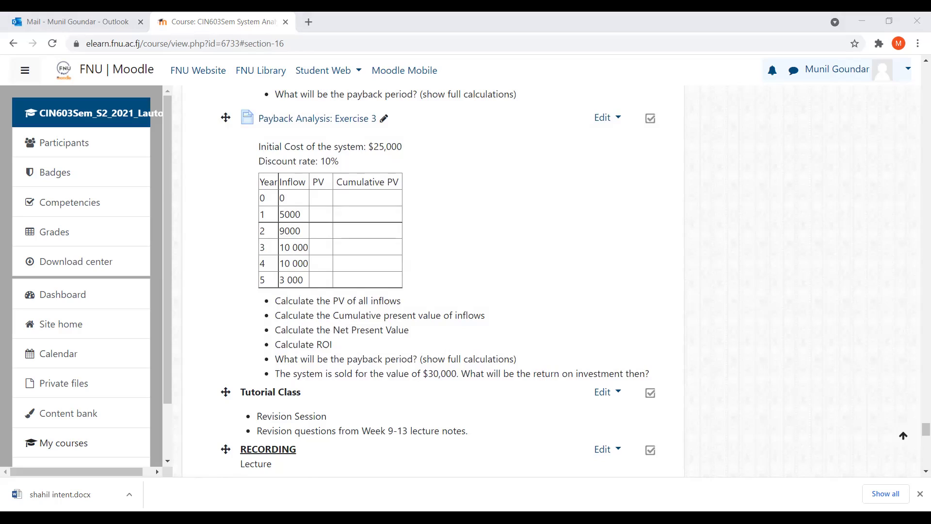
Switch to the PBA class exercise workbook in Excel and enter the label "Initial Cost" in cell A1 of Sheet4.
{"action": "key", "text": "alt+Tab"}
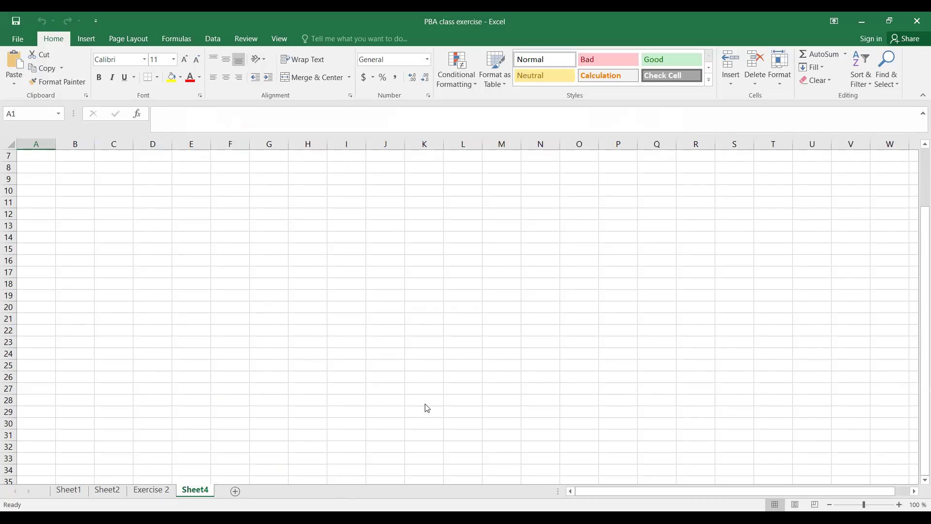
{"action": "scroll", "coordinate": [88, 276], "scroll_direction": "up", "scroll_amount": 2}
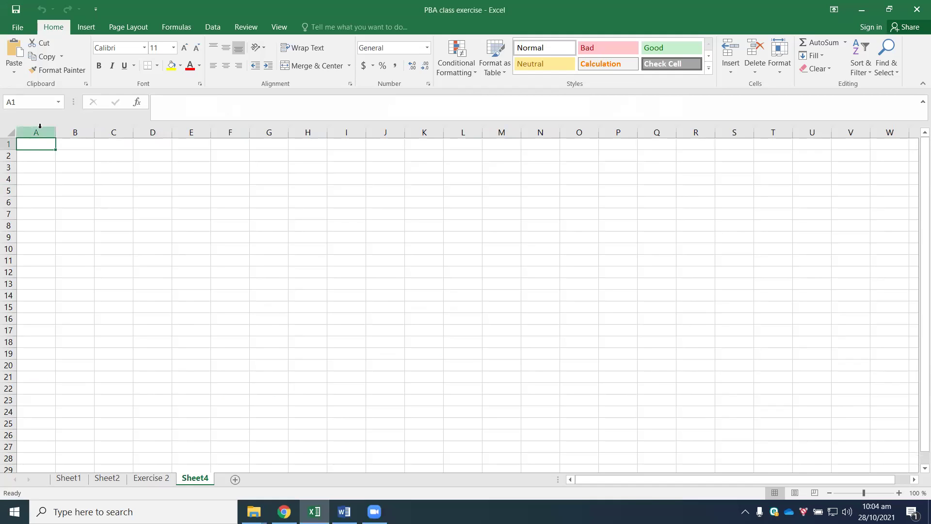
{"action": "type", "text": "Intial"}
{"action": "key", "text": "BackSpace"}
{"action": "key", "text": "BackSpace"}
{"action": "key", "text": "BackSpace"}
{"action": "key", "text": "BackSpace"}
{"action": "type", "text": "itial"}
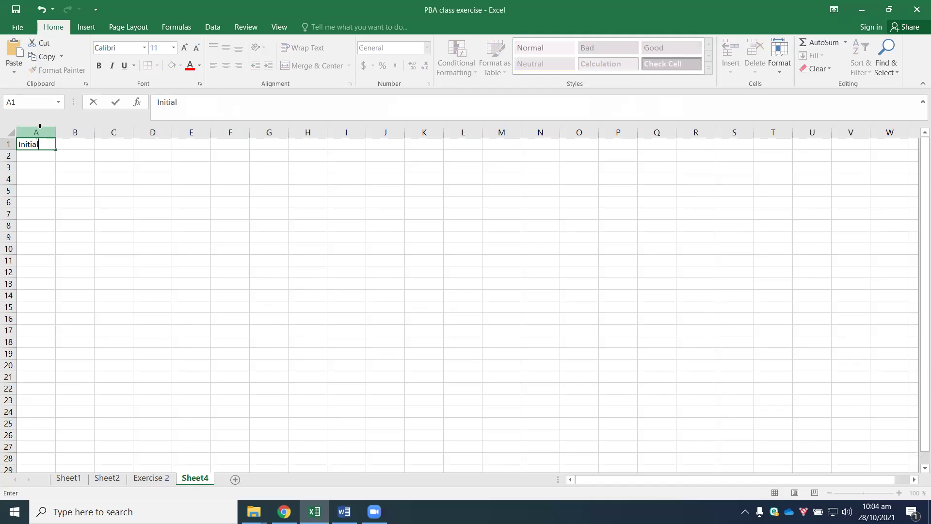
{"action": "type", "text": " Cost"}
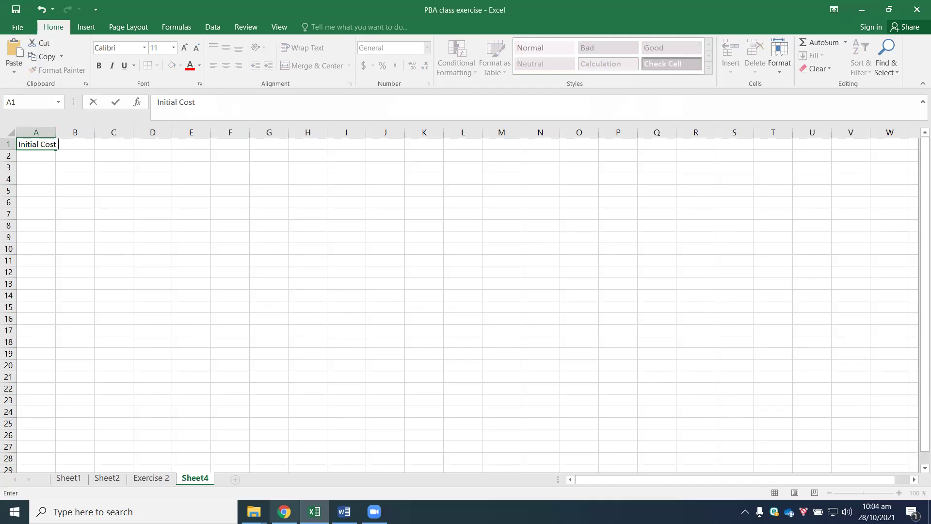
{"action": "left_click", "coordinate": [284, 512]}
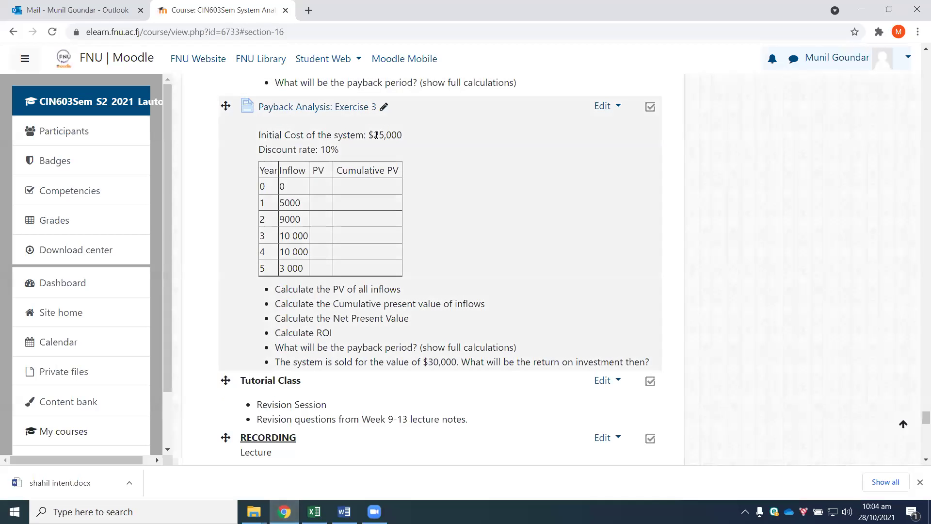
{"action": "left_click", "coordinate": [314, 512]}
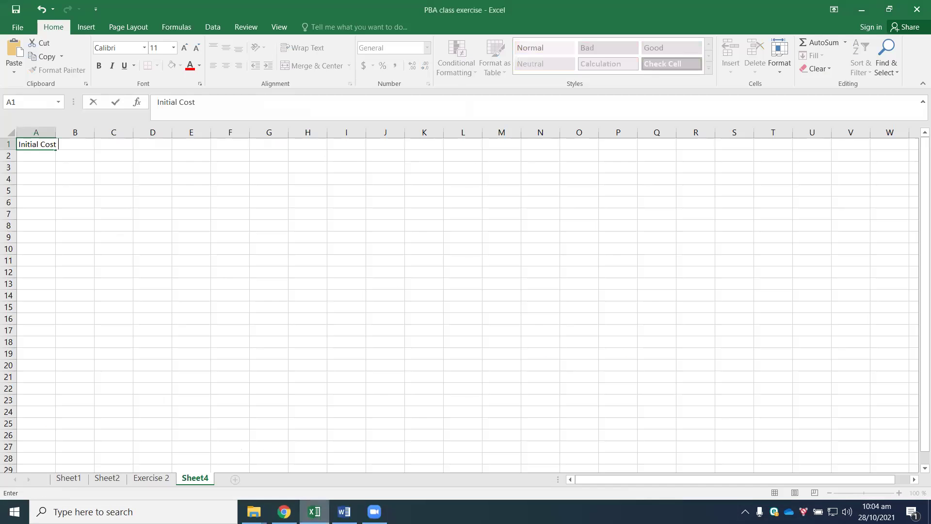
{"action": "left_click", "coordinate": [72, 149]}
{"action": "type", "text": "$25"}
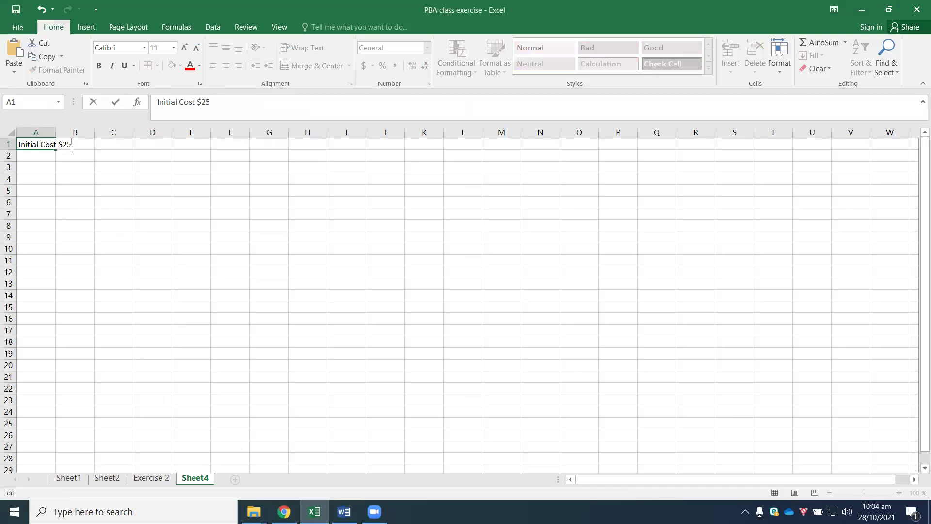
{"action": "left_click", "coordinate": [149, 181]}
{"action": "left_click", "coordinate": [74, 148]}
{"action": "key", "text": "BackSpace"}
{"action": "left_click", "coordinate": [223, 98]}
{"action": "key", "text": "BackSpace"}
{"action": "key", "text": "BackSpace"}
{"action": "key", "text": "BackSpace"}
Fit column A to the Initial Cost label and enter $25000 in cell B1.
{"action": "left_click", "coordinate": [73, 250]}
{"action": "double_click", "coordinate": [54, 132]}
{"action": "key", "text": "Up"}
{"action": "key", "text": "Up"}
{"action": "key", "text": "Up"}
{"action": "key", "text": "Up"}
{"action": "key", "text": "Up"}
{"action": "key", "text": "Up"}
{"action": "key", "text": "Up"}
{"action": "key", "text": "Up"}
{"action": "key", "text": "Up"}
{"action": "type", "text": "$25000"}
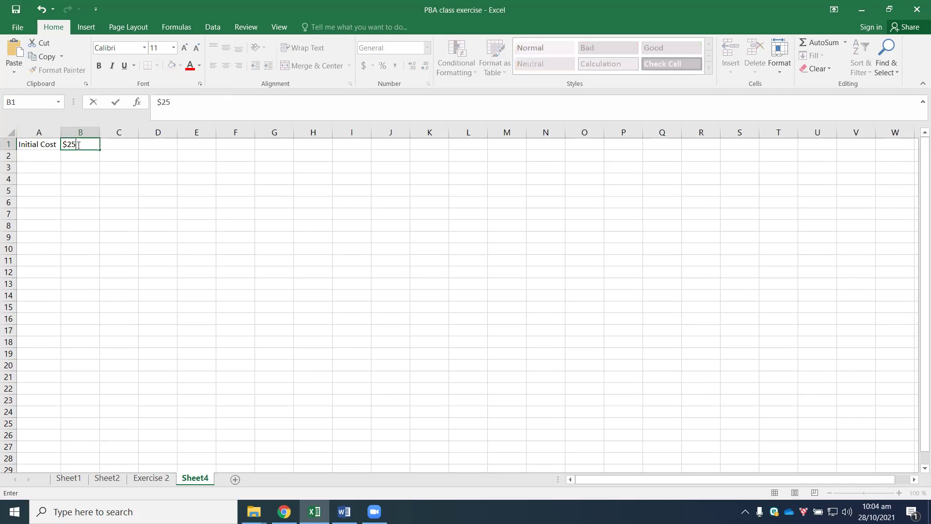
{"action": "left_click", "coordinate": [86, 178]}
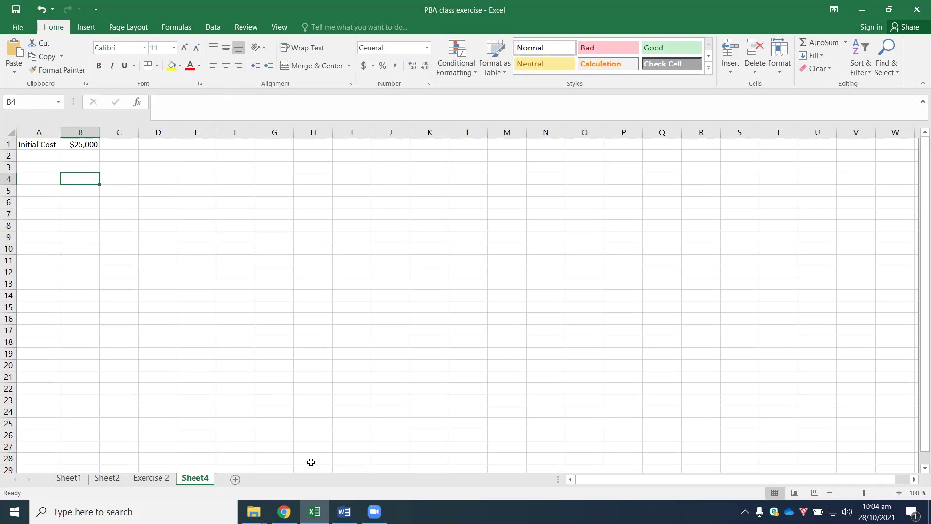
Enter the label "Discount Rate" in A2, fit column A to it, and enter 10% in B2.
{"action": "left_click", "coordinate": [34, 154]}
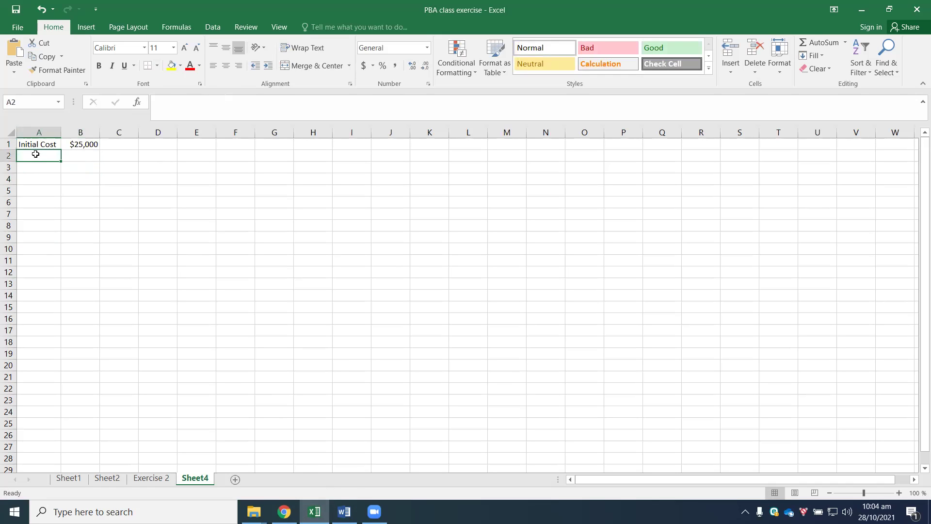
{"action": "type", "text": "Discount Rate"}
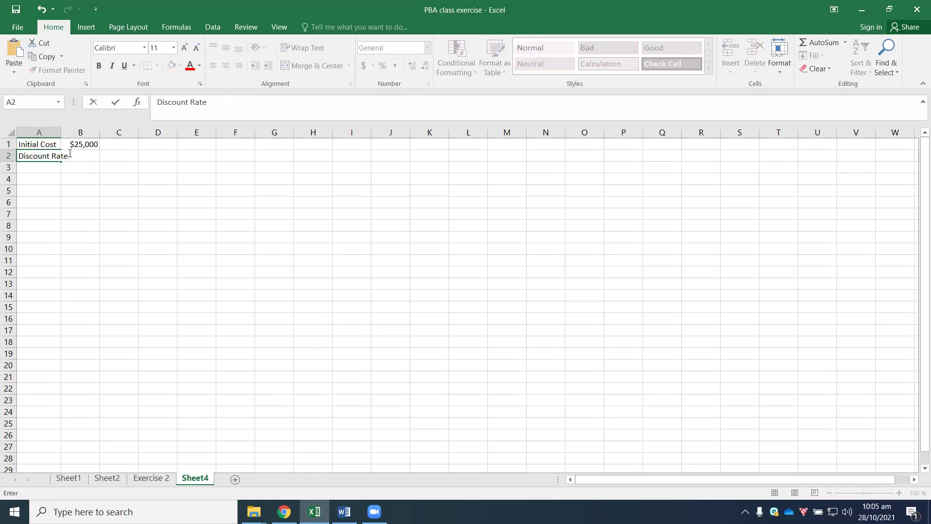
{"action": "double_click", "coordinate": [62, 132]}
{"action": "left_click", "coordinate": [94, 160]}
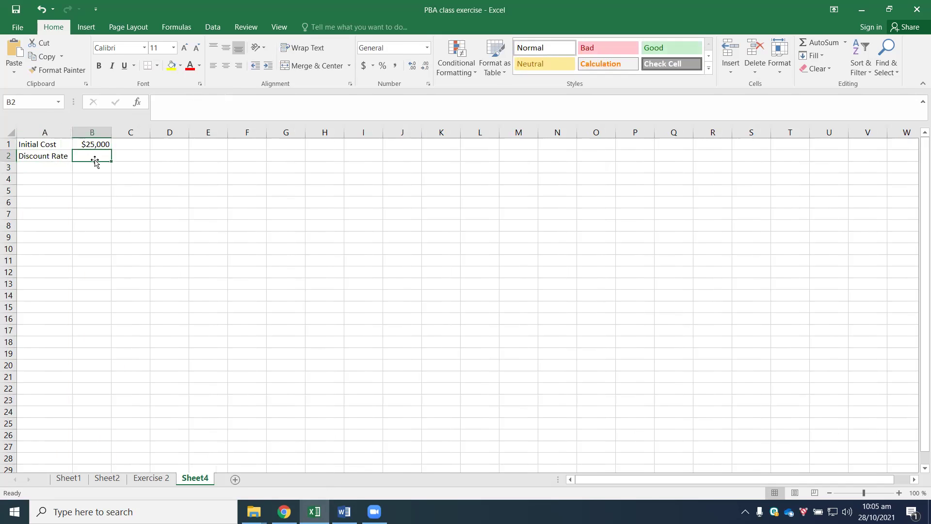
{"action": "type", "text": "10%"}
{"action": "left_click", "coordinate": [287, 281]}
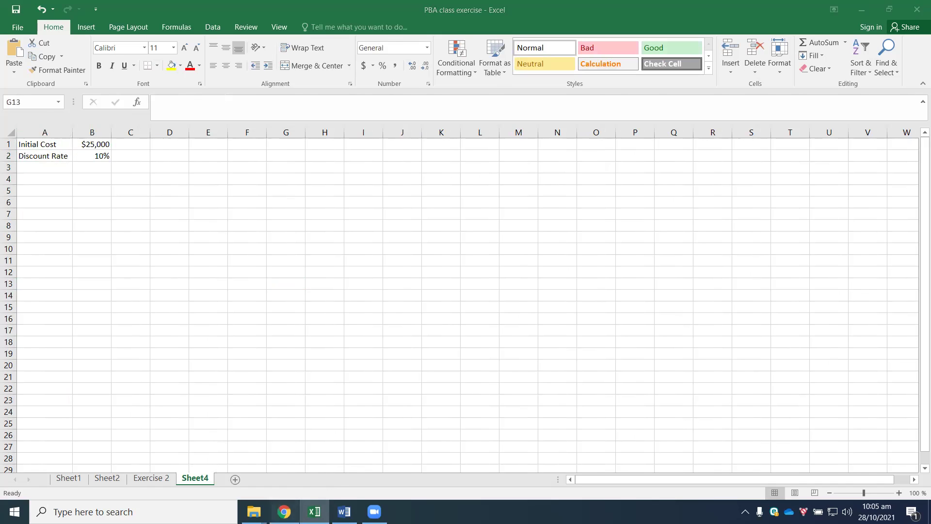
Copy the Year, Inflow, PV and Cumulative PV table from Exercise 3 in Moodle and paste it at A4 of Sheet4 in Excel.
{"action": "left_click", "coordinate": [284, 512]}
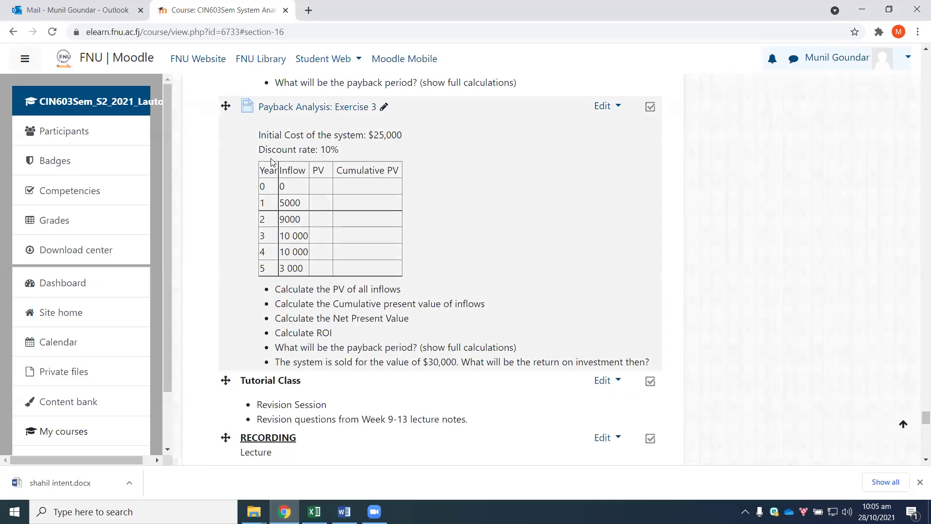
{"action": "mouse_move", "coordinate": [266, 170]}
{"action": "left_mouse_down"}
{"action": "mouse_move", "coordinate": [326, 166]}
{"action": "mouse_move", "coordinate": [401, 260]}
{"action": "left_mouse_up"}
{"action": "key", "text": "ctrl+c"}
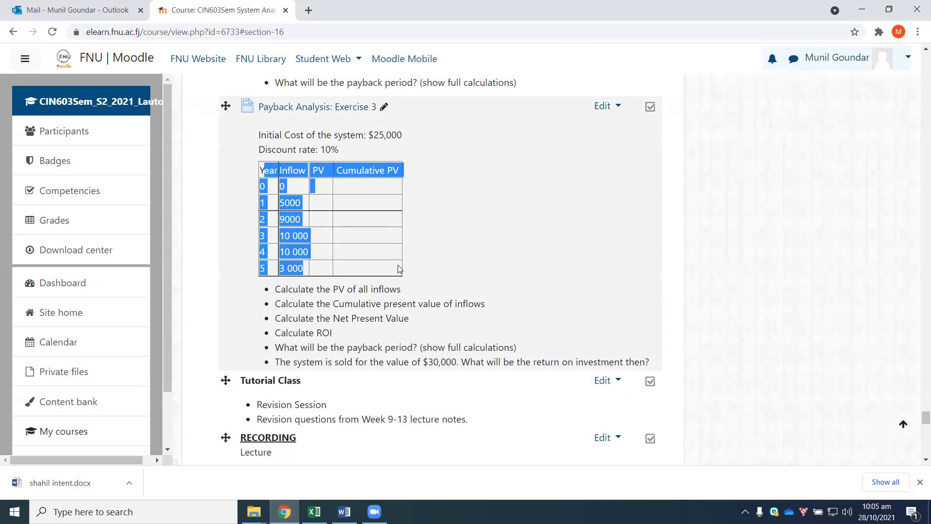
{"action": "left_click", "coordinate": [315, 512]}
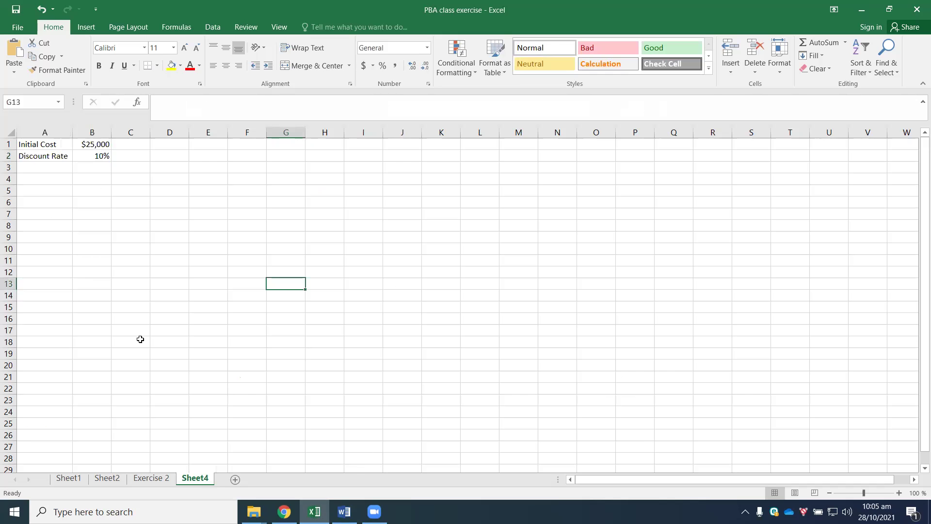
{"action": "left_click", "coordinate": [33, 179]}
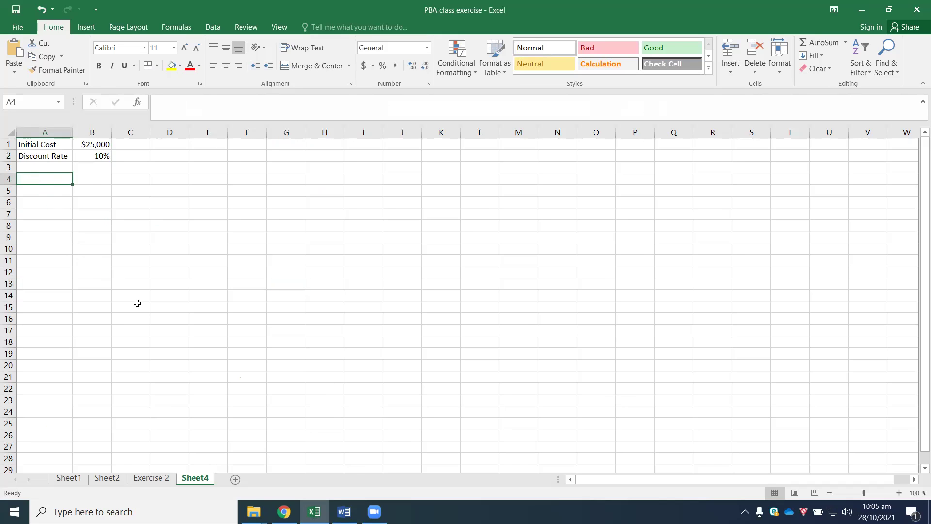
{"action": "key", "text": "ctrl+v"}
{"action": "left_click", "coordinate": [139, 307]}
Correct the pasted table's first header in A5 to read Year.
{"action": "left_click", "coordinate": [40, 201]}
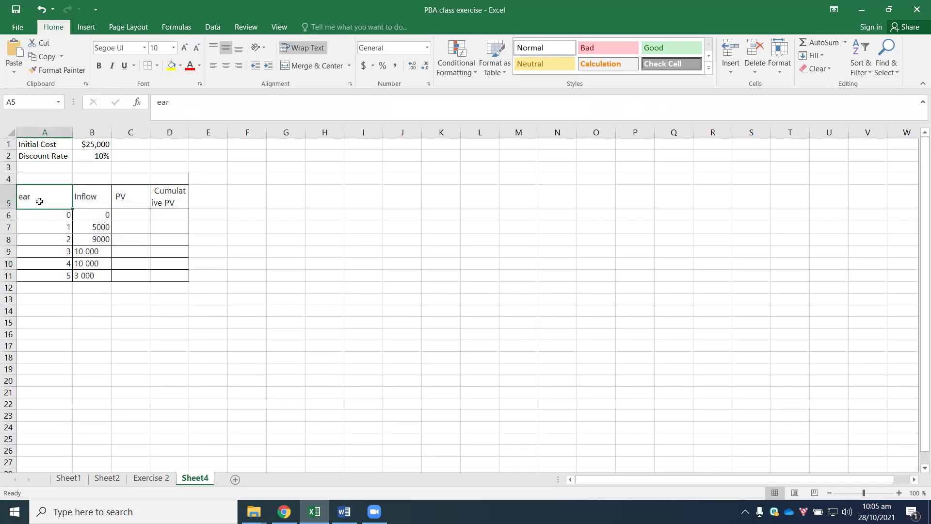
{"action": "left_click", "coordinate": [9, 197]}
{"action": "double_click", "coordinate": [20, 198]}
{"action": "type", "text": "Y"}
{"action": "left_click", "coordinate": [118, 357]}
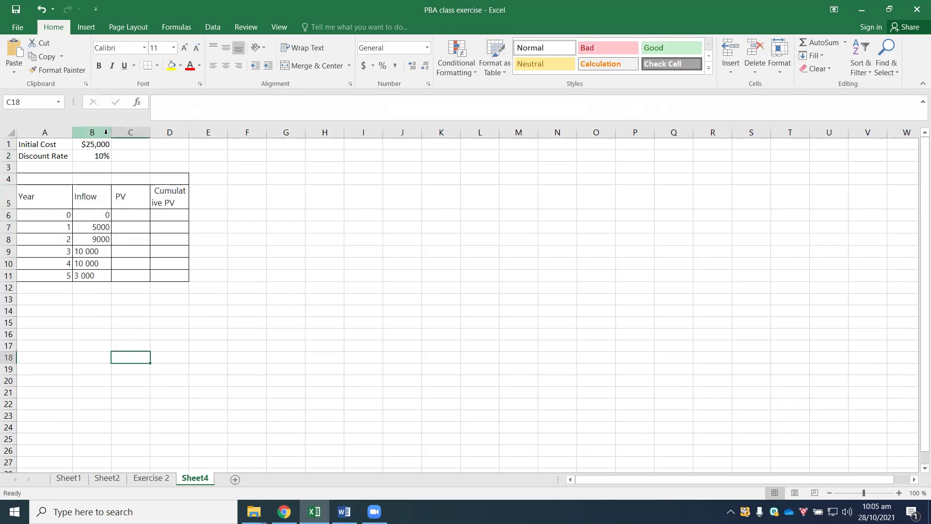
Left-align the inflow values in B6:B11 and widen column D so the Cumulative PV header fits on one line.
{"action": "left_click_drag", "start_coordinate": [94, 216], "coordinate": [83, 277]}
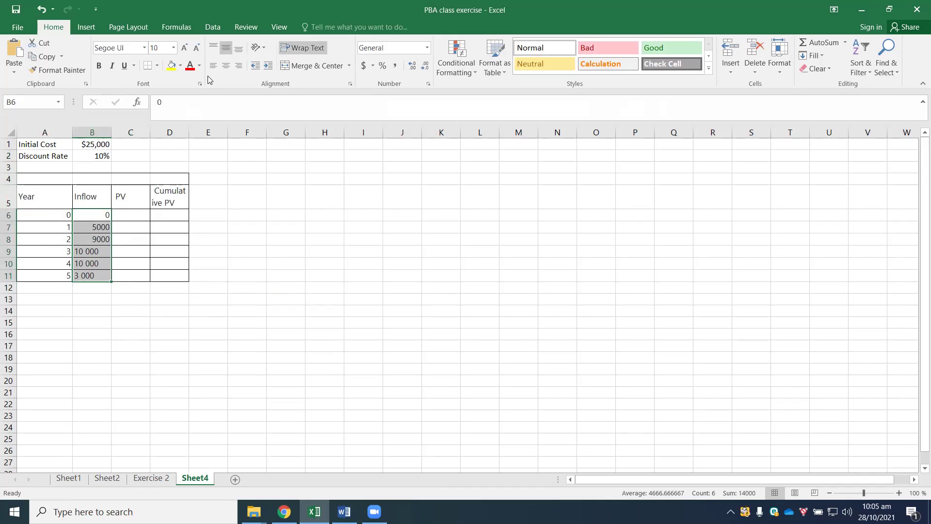
{"action": "left_click", "coordinate": [213, 66]}
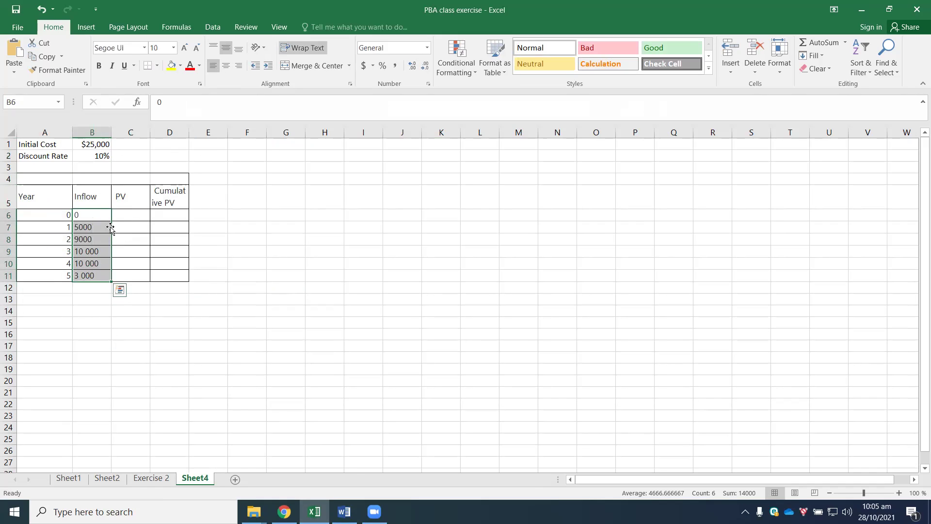
{"action": "left_click", "coordinate": [171, 201]}
{"action": "left_click", "coordinate": [190, 131]}
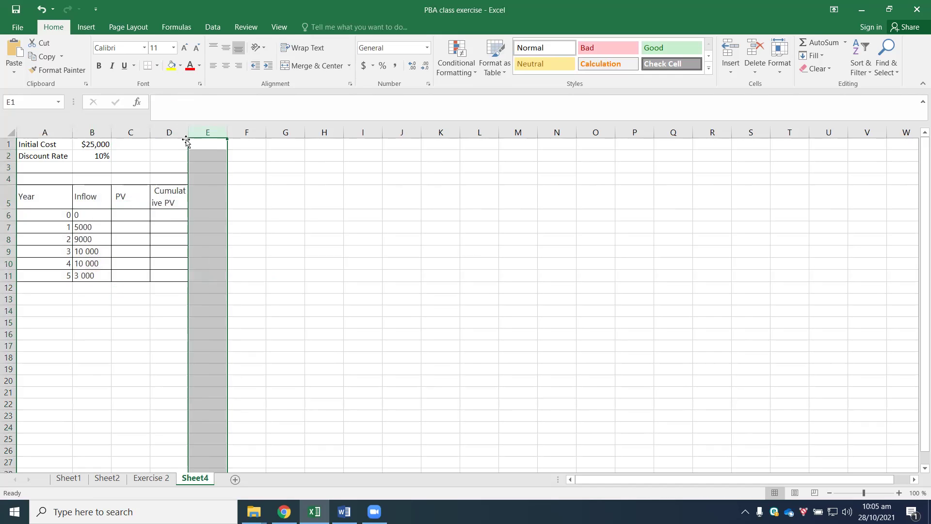
{"action": "left_click_drag", "start_coordinate": [188, 132], "coordinate": [214, 132]}
{"action": "left_click", "coordinate": [281, 239]}
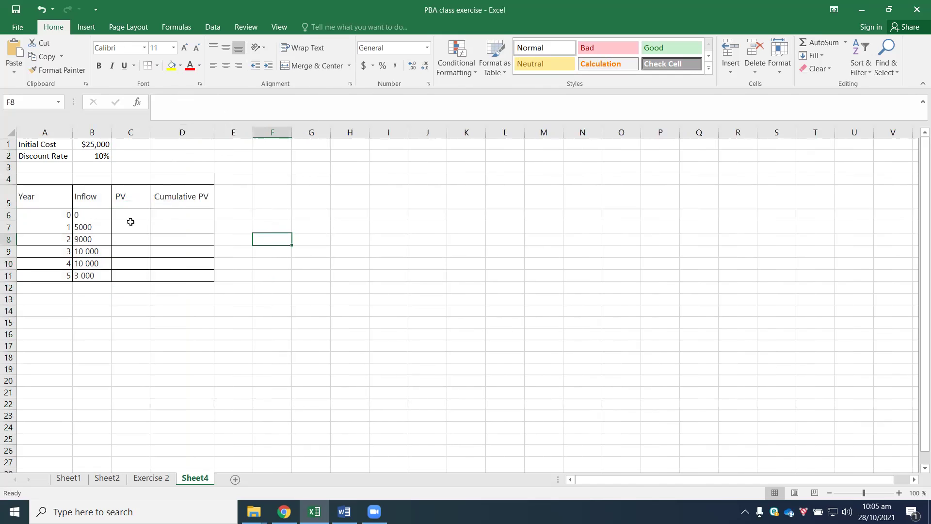
Remove the spaces from the inflows for years 3 to 5 so B9:B11 read 10000, 10000 and 3000.
{"action": "left_click", "coordinate": [86, 228]}
{"action": "double_click", "coordinate": [87, 250]}
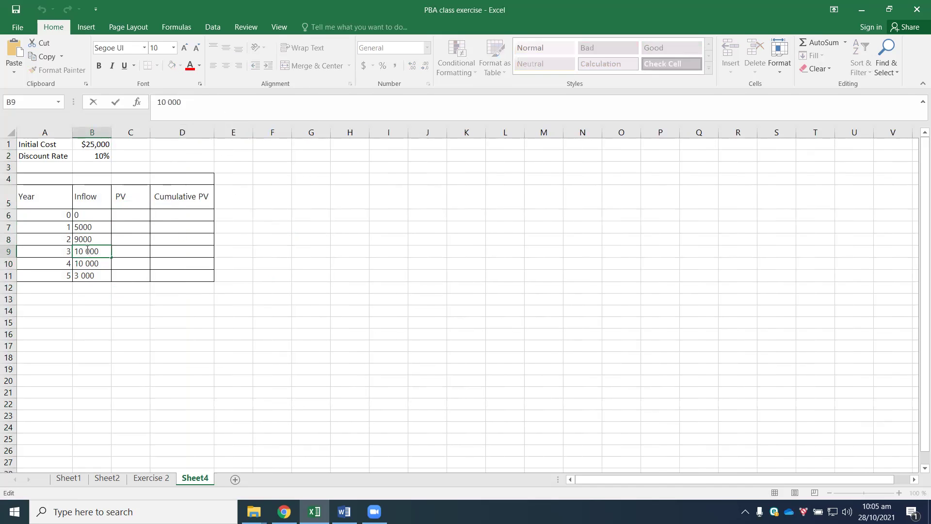
{"action": "key", "text": "BackSpace"}
{"action": "left_click", "coordinate": [88, 263]}
{"action": "double_click", "coordinate": [89, 263]}
{"action": "key", "text": "BackSpace"}
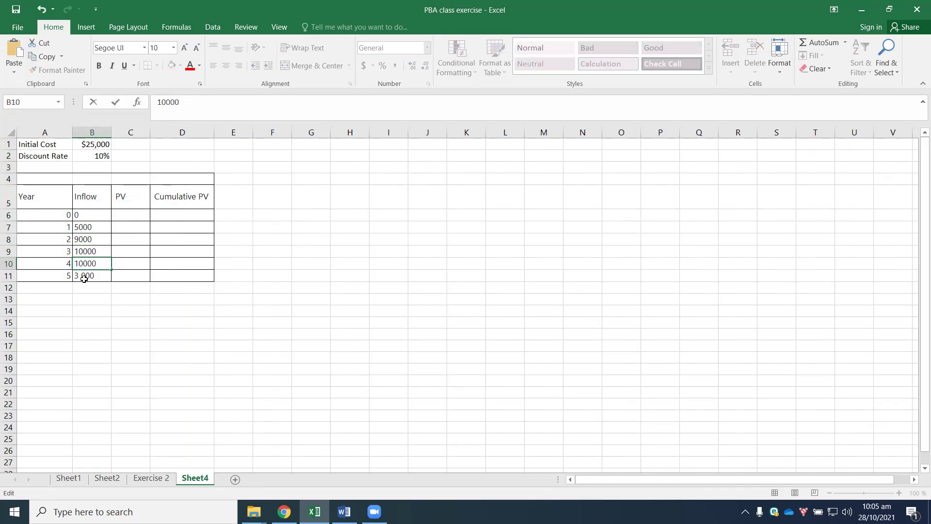
{"action": "left_click", "coordinate": [83, 275]}
{"action": "double_click", "coordinate": [82, 275]}
{"action": "key", "text": "BackSpace"}
{"action": "scroll", "coordinate": [82, 272], "scroll_direction": "down", "scroll_amount": 9}
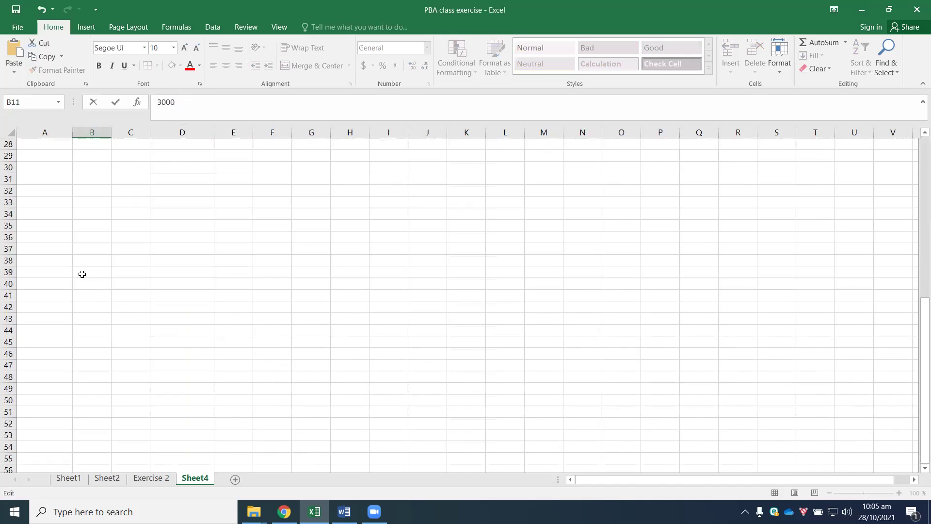
{"action": "left_click", "coordinate": [133, 310]}
{"action": "scroll", "coordinate": [131, 311], "scroll_direction": "up", "scroll_amount": 9}
{"action": "left_click_drag", "start_coordinate": [129, 310], "coordinate": [130, 299]}
Left-align the whole table A5:D11 and make its header row bold.
{"action": "left_click_drag", "start_coordinate": [21, 196], "coordinate": [208, 276]}
{"action": "left_click", "coordinate": [216, 68]}
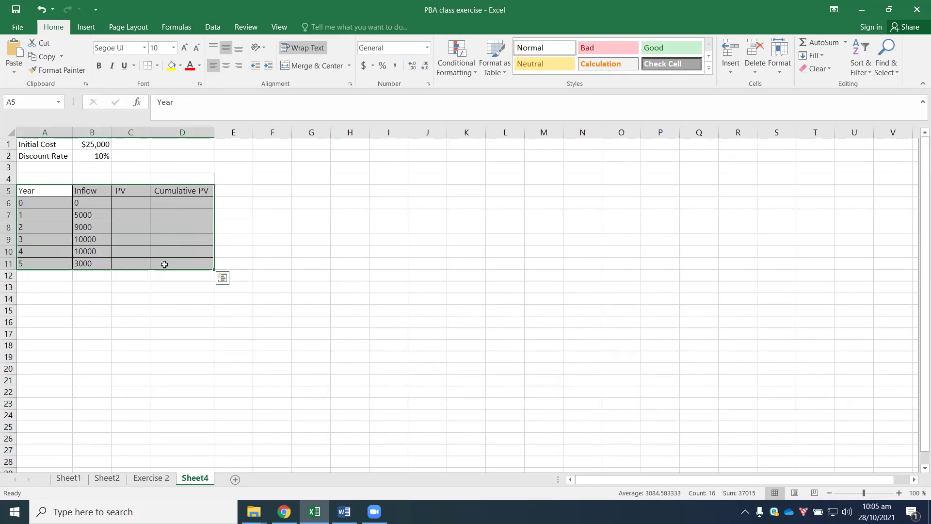
{"action": "left_click", "coordinate": [157, 298]}
{"action": "left_click", "coordinate": [192, 189]}
{"action": "left_click", "coordinate": [39, 188], "text": "shift"}
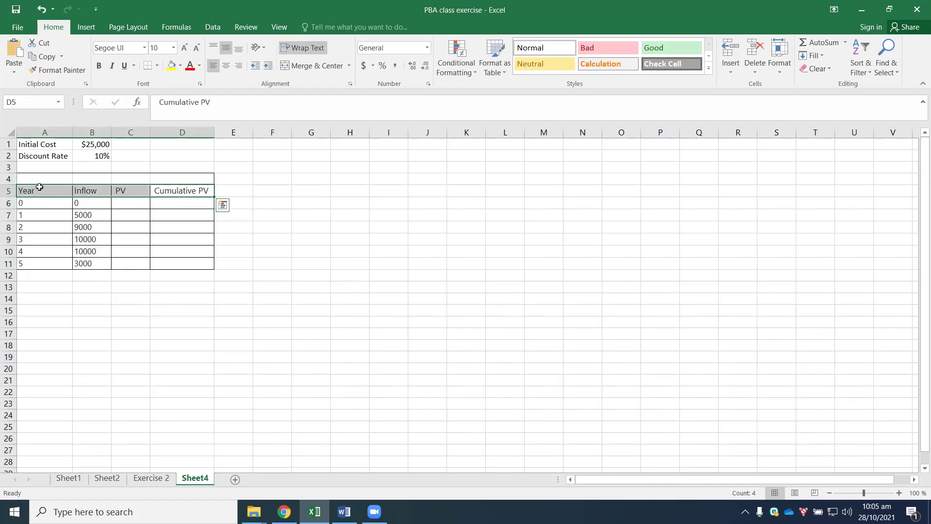
{"action": "key", "text": "ctrl+b"}
{"action": "left_click", "coordinate": [193, 296]}
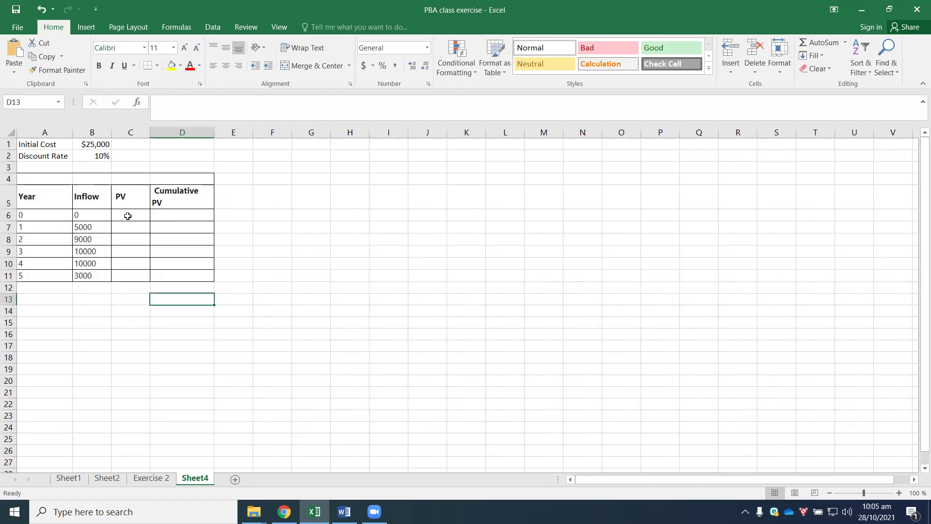
Check the Exercise 3 questions in Moodle, return to the Excel sheet and enter the label NPV in A13.
{"action": "left_click_drag", "start_coordinate": [127, 216], "coordinate": [129, 275]}
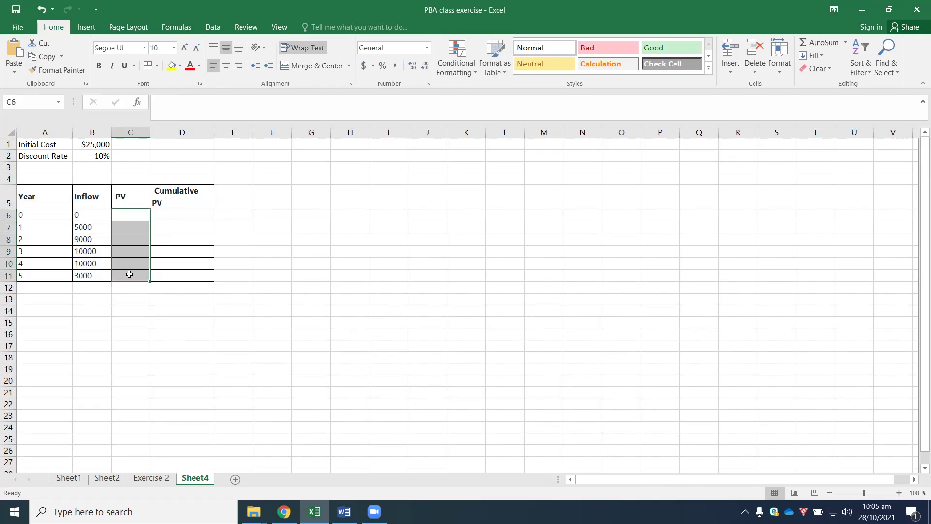
{"action": "left_click", "coordinate": [285, 511]}
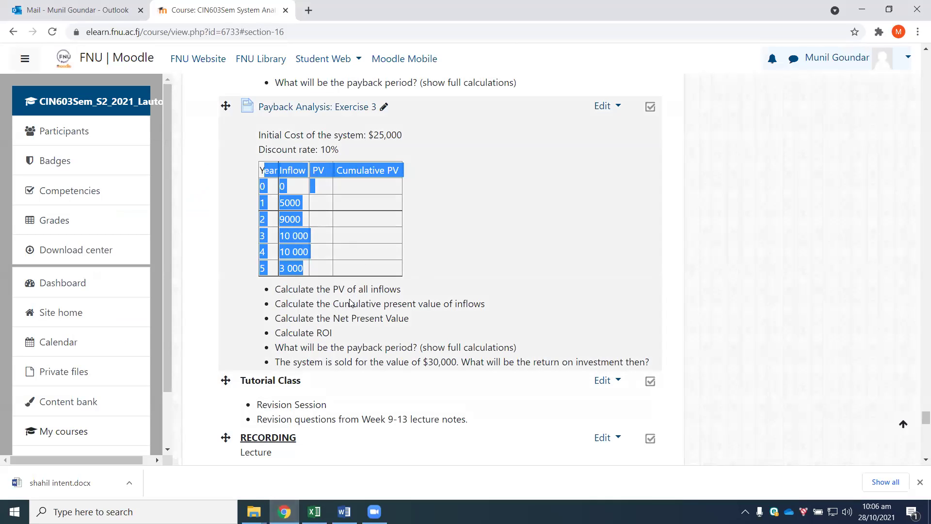
{"action": "left_click", "coordinate": [344, 512]}
{"action": "left_click", "coordinate": [315, 512]}
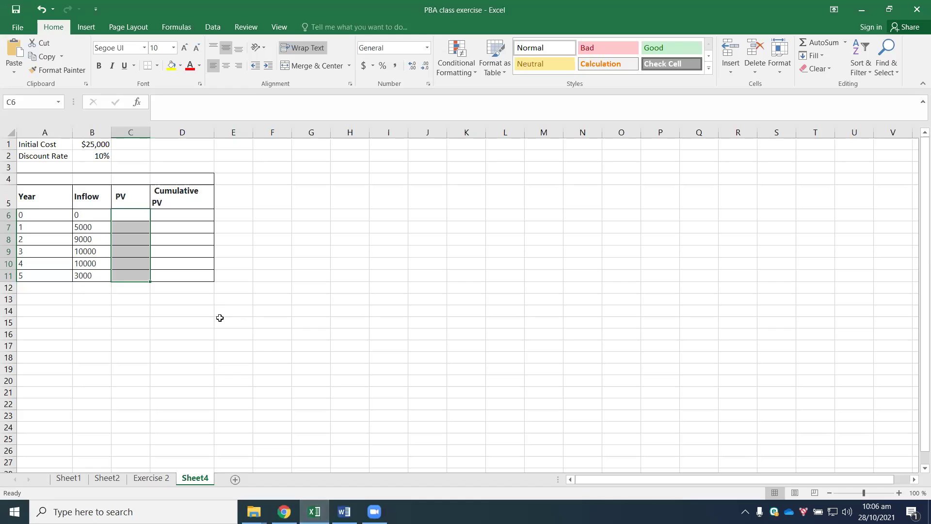
{"action": "left_click", "coordinate": [32, 332]}
{"action": "left_click", "coordinate": [22, 300]}
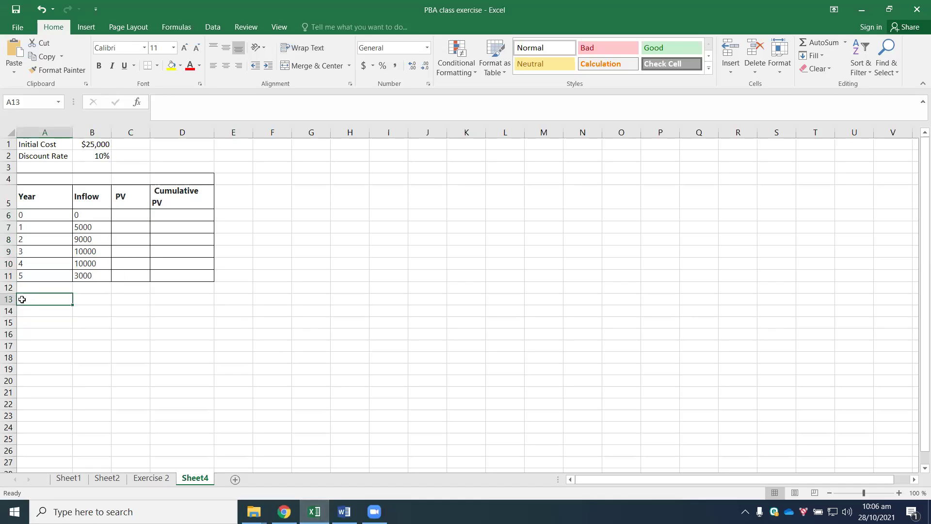
{"action": "type", "text": "NPV"}
{"action": "key", "text": "BackSpace"}
{"action": "key", "text": "BackSpace"}
{"action": "type", "text": "PV"}
{"action": "key", "text": "Return"}
{"action": "key", "text": "Return"}
{"action": "key", "text": "Return"}
{"action": "key", "text": "Return"}
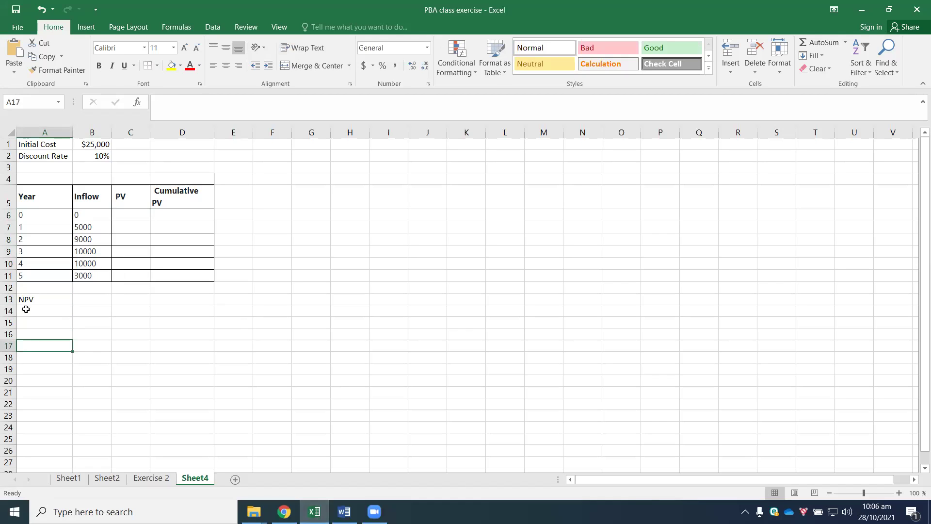
Enter the labels ROI in A15 and Payback Period in A17, and fit column A to its contents.
{"action": "left_click", "coordinate": [27, 322]}
{"action": "type", "text": "ROI"}
{"action": "left_click", "coordinate": [26, 342]}
{"action": "type", "text": "Paubac"}
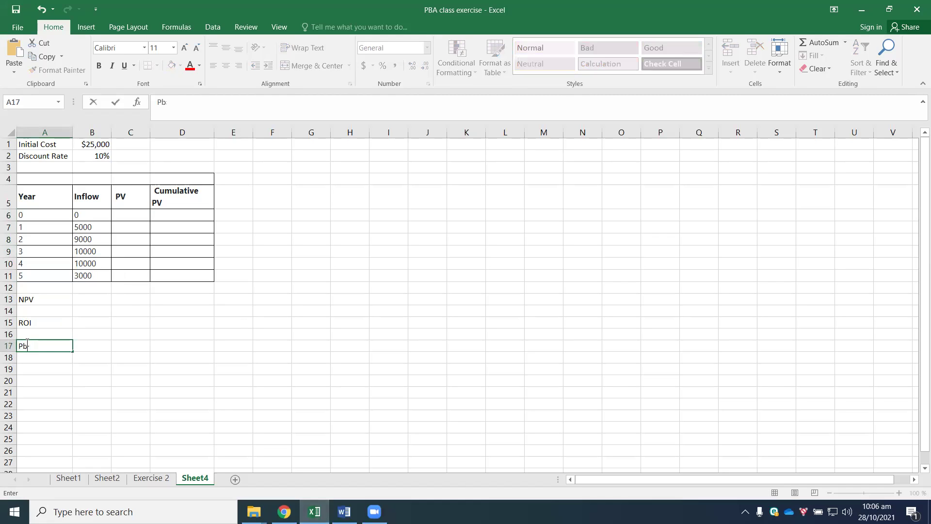
{"action": "key", "text": "BackSpace"}
{"action": "key", "text": "BackSpace"}
{"action": "key", "text": "BackSpace"}
{"action": "key", "text": "BackSpace"}
{"action": "type", "text": "yback Period"}
{"action": "left_click", "coordinate": [63, 403]}
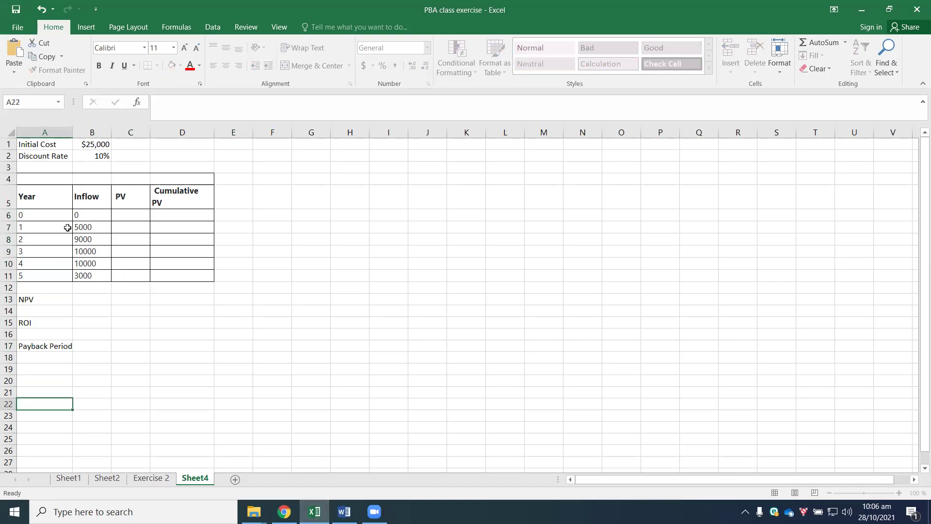
{"action": "double_click", "coordinate": [73, 130]}
{"action": "left_click", "coordinate": [55, 374]}
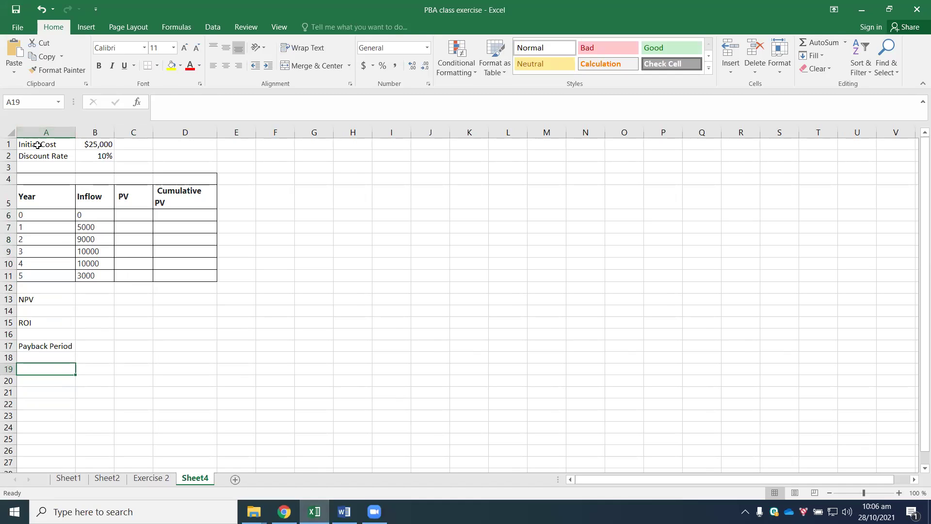
Make the Initial Cost and Discount Rate labels in A1:A2 bold.
{"action": "left_click_drag", "start_coordinate": [46, 142], "coordinate": [37, 152]}
{"action": "key", "text": "ctrl+b"}
{"action": "left_click", "coordinate": [205, 180]}
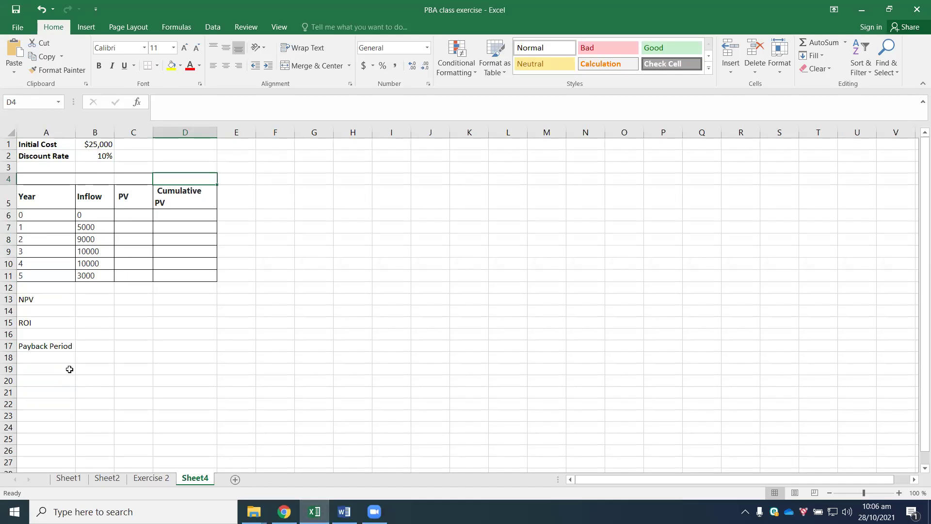
Enter the label "ROI after selling" in A19 beneath the Payback Period label.
{"action": "left_click", "coordinate": [31, 368]}
{"action": "type", "text": "ROI after "}
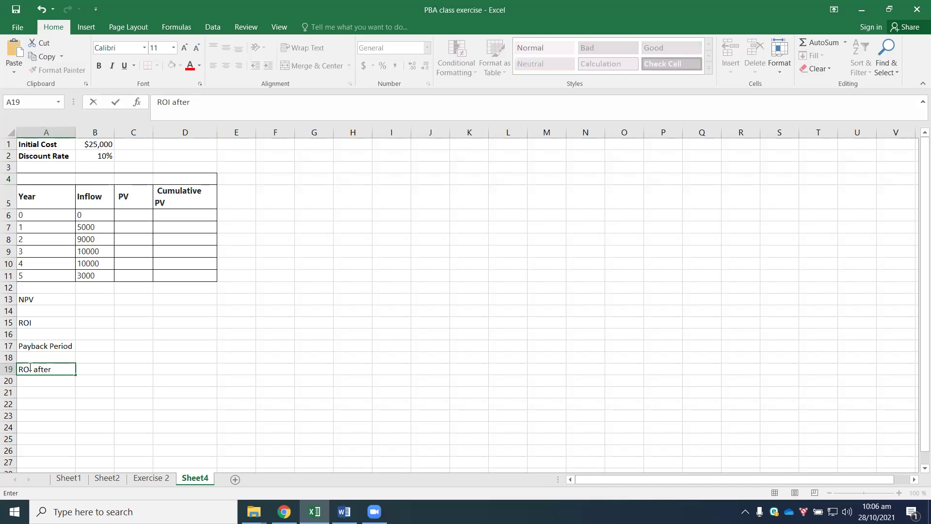
{"action": "type", "text": "selling"}
{"action": "left_click", "coordinate": [123, 214]}
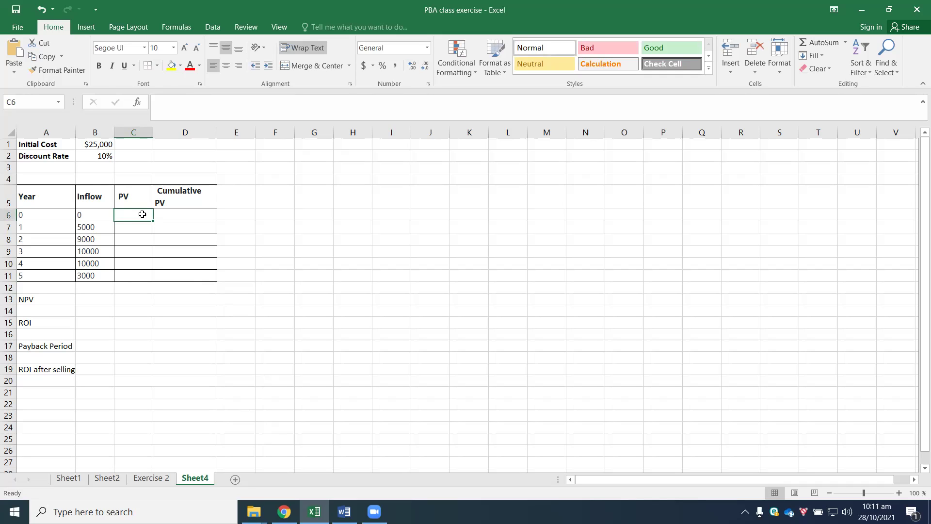
Enter the present value formula =B6/((1+0.1)^A6) in C6 for year 0.
{"action": "left_click", "coordinate": [538, 502]}
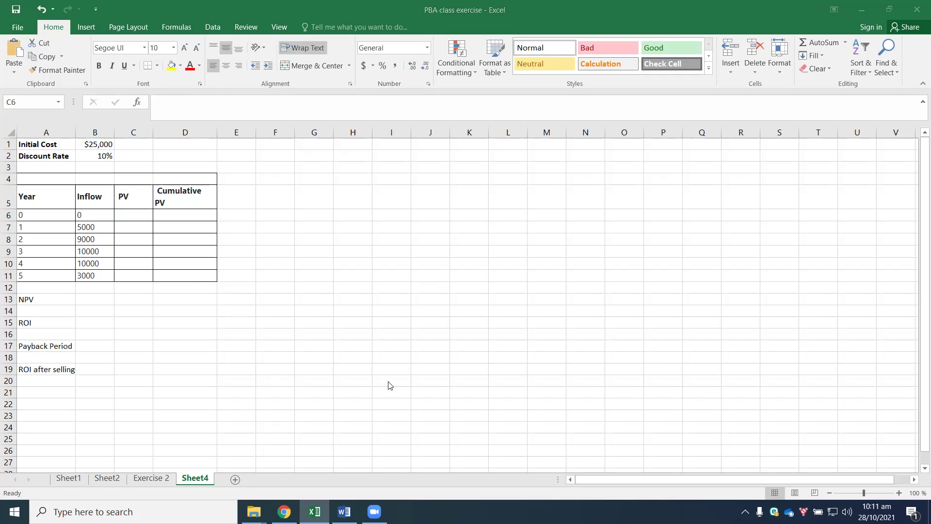
{"action": "left_click", "coordinate": [138, 214]}
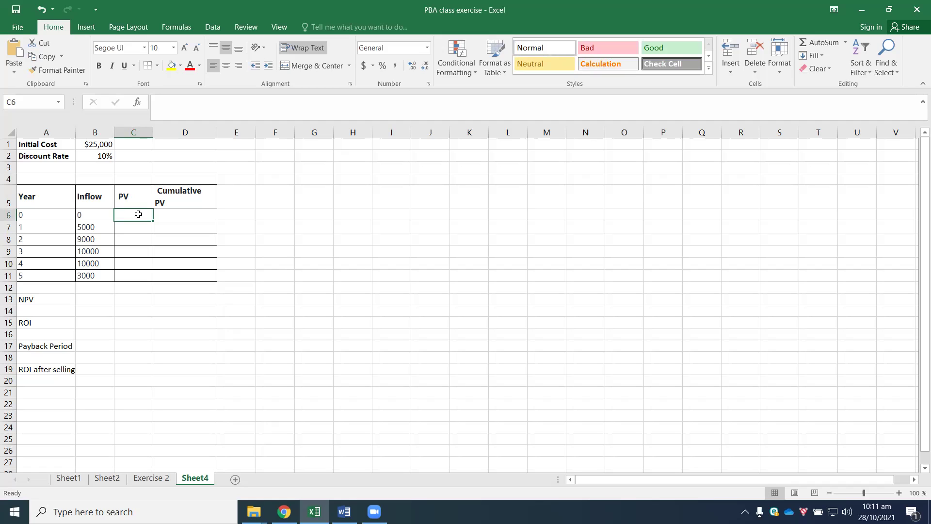
{"action": "type", "text": "="}
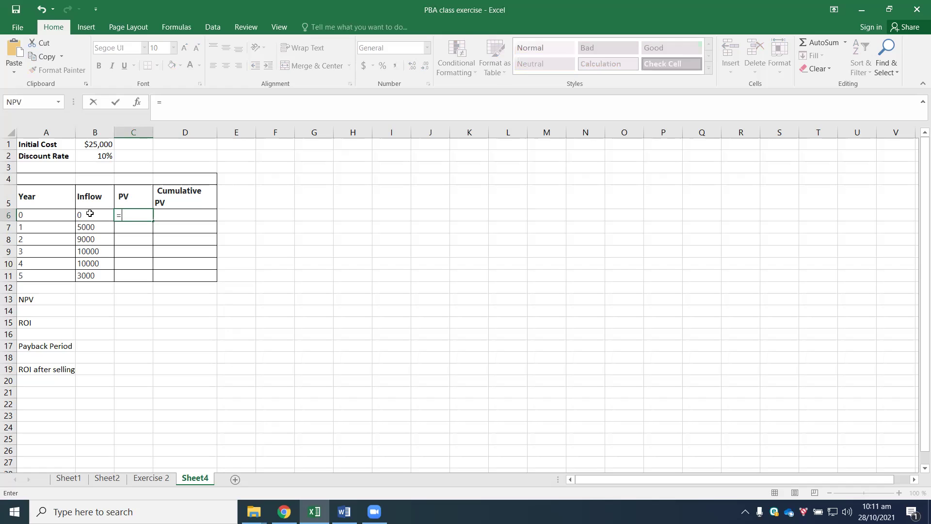
{"action": "left_click", "coordinate": [104, 214]}
{"action": "type", "text": "/"}
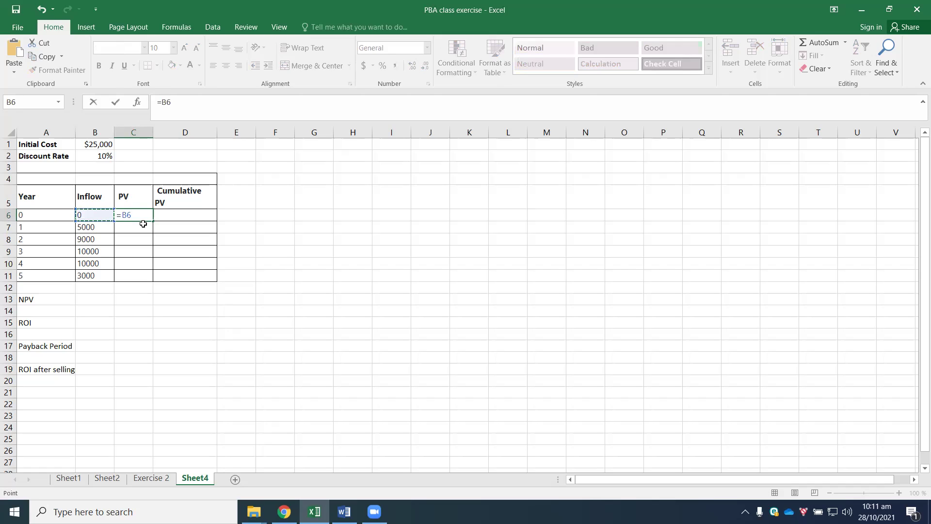
{"action": "type", "text": "((1+0.1"}
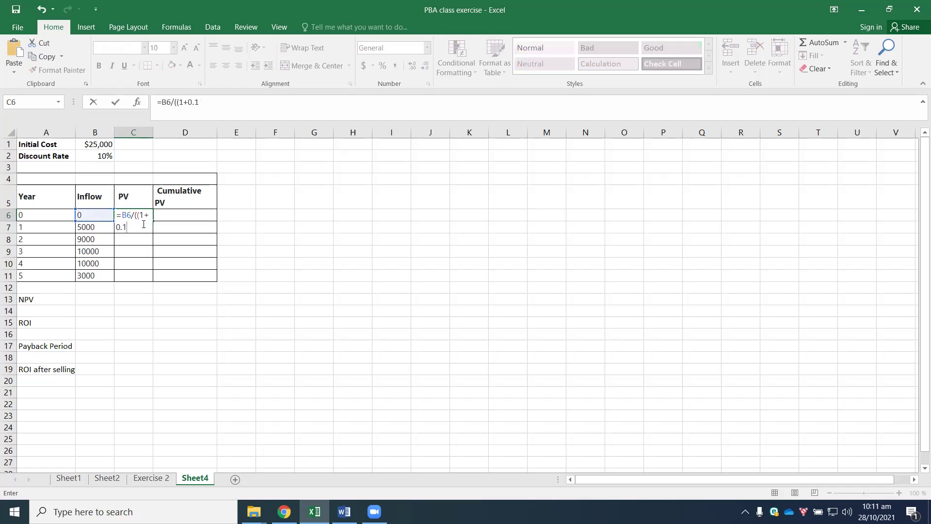
{"action": "type", "text": ")^"}
{"action": "left_click", "coordinate": [41, 217]}
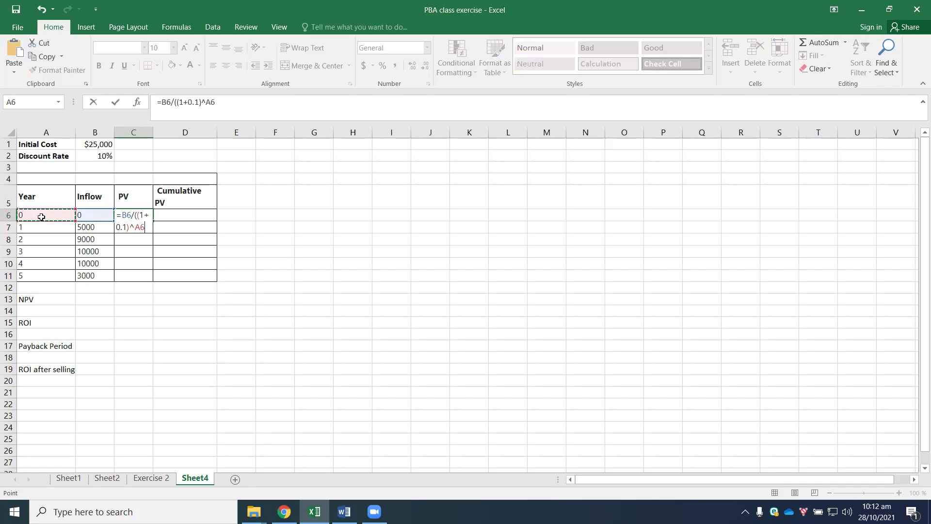
{"action": "type", "text": ")"}
{"action": "key", "text": "Return"}
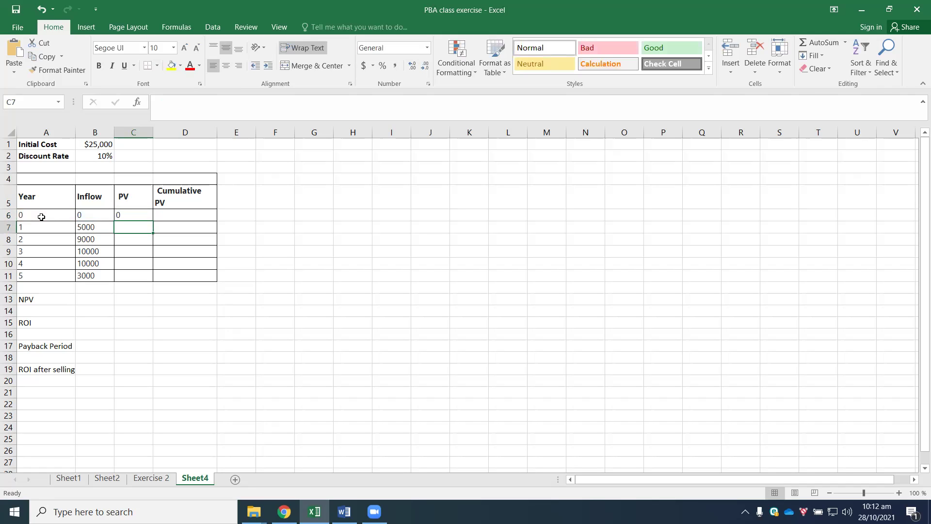
{"action": "left_click", "coordinate": [128, 213]}
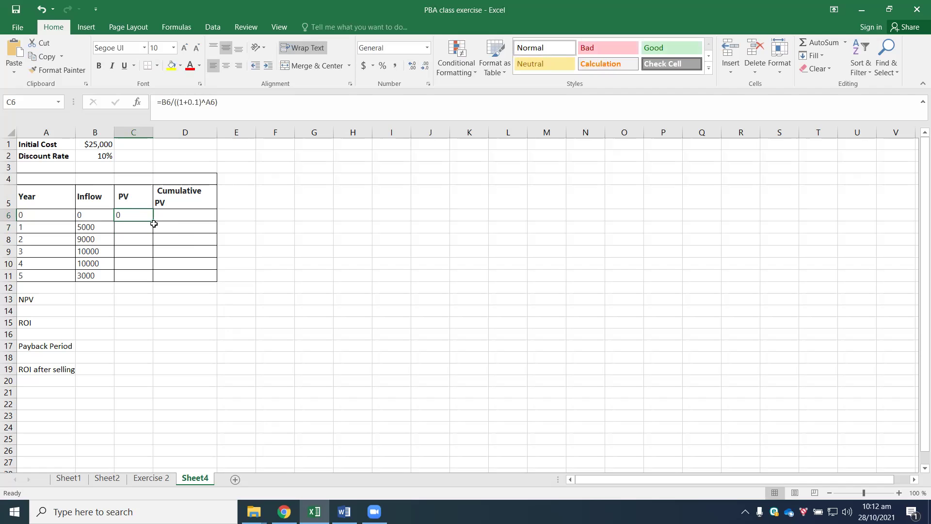
Fill the present value formula from C6 down through C11 to cover years 1 to 5.
{"action": "left_click_drag", "start_coordinate": [153, 222], "coordinate": [153, 221]}
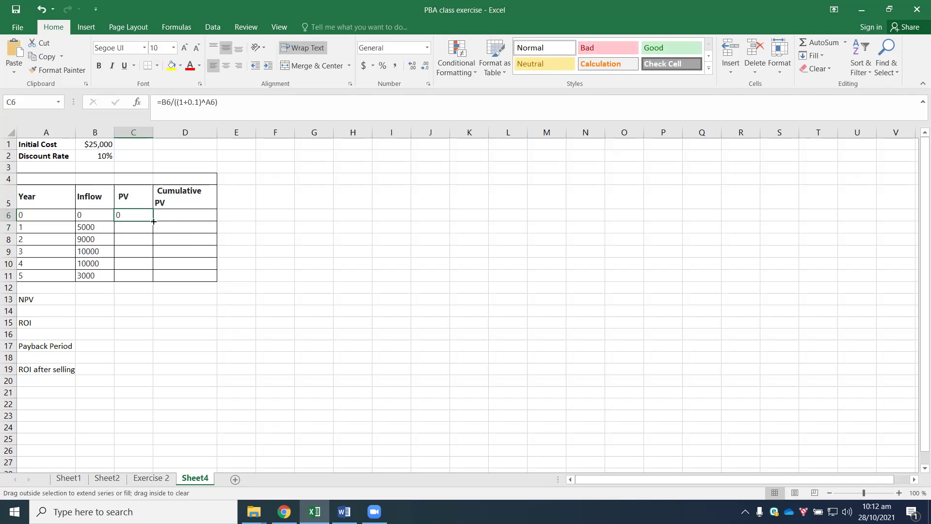
{"action": "left_click_drag", "start_coordinate": [153, 221], "coordinate": [154, 280]}
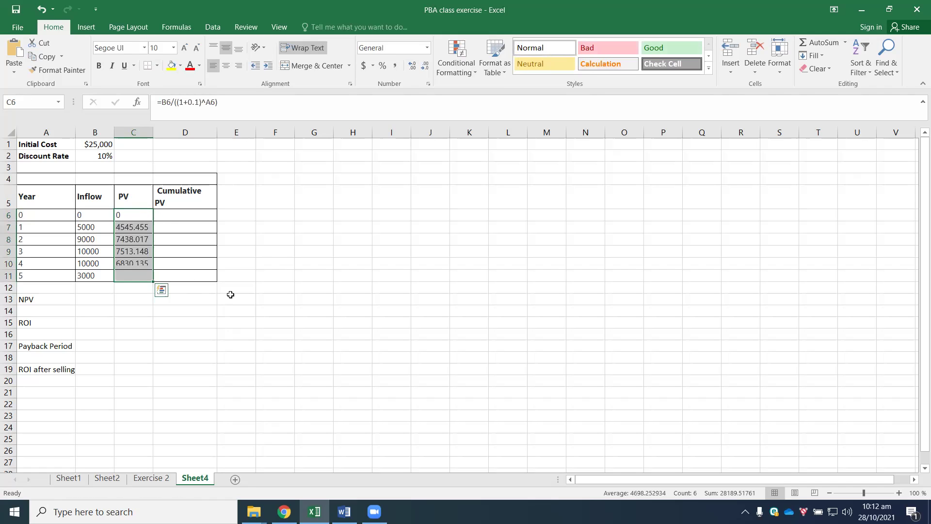
Examine the present value formulas in C6:C11 one by one, checking the inflow and year references, with the sheet enlarged to 140%.
{"action": "left_click", "coordinate": [139, 229]}
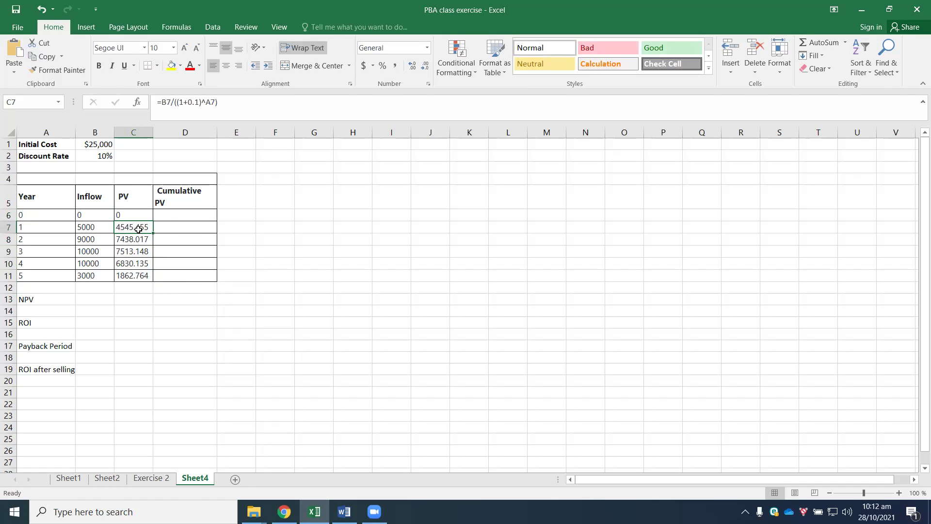
{"action": "left_click", "coordinate": [135, 214]}
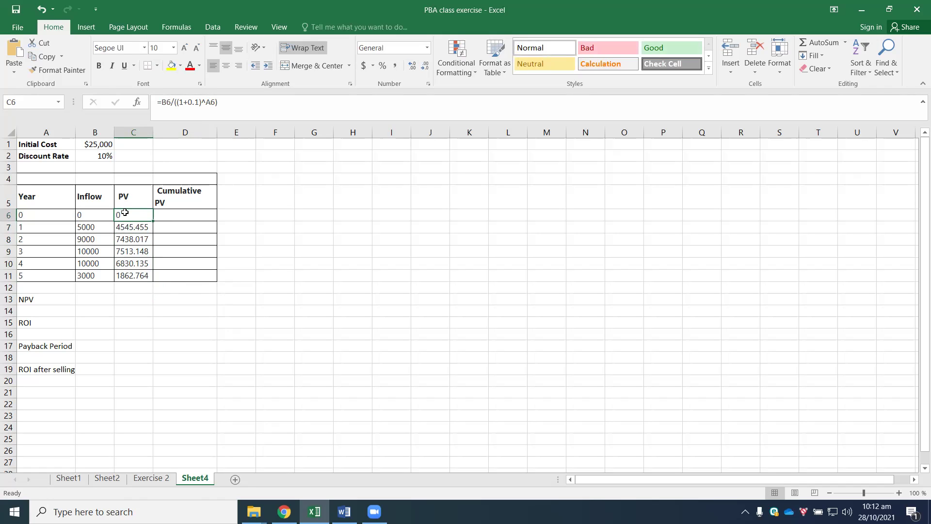
{"action": "left_click", "coordinate": [899, 493]}
{"action": "left_click", "coordinate": [898, 493]}
{"action": "left_click", "coordinate": [899, 493]}
{"action": "left_click", "coordinate": [899, 492]}
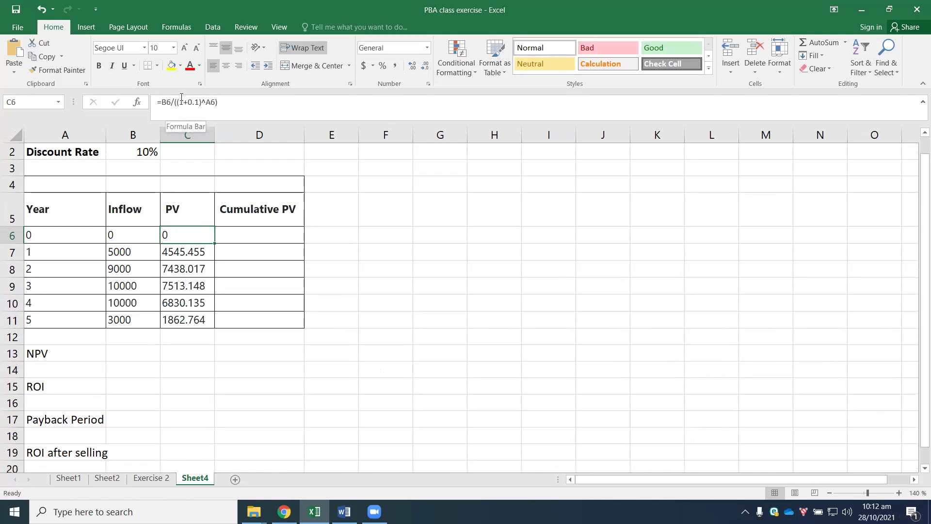
{"action": "left_click", "coordinate": [181, 254]}
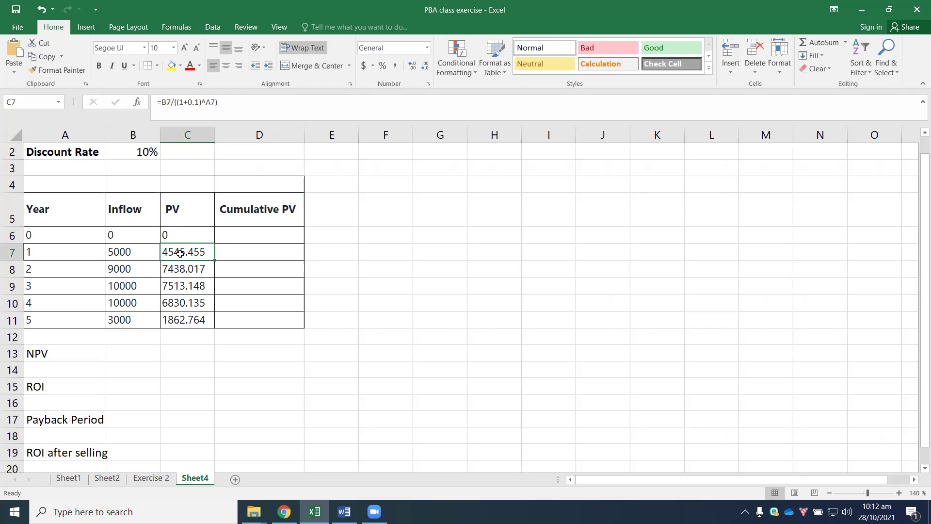
{"action": "left_click", "coordinate": [180, 267]}
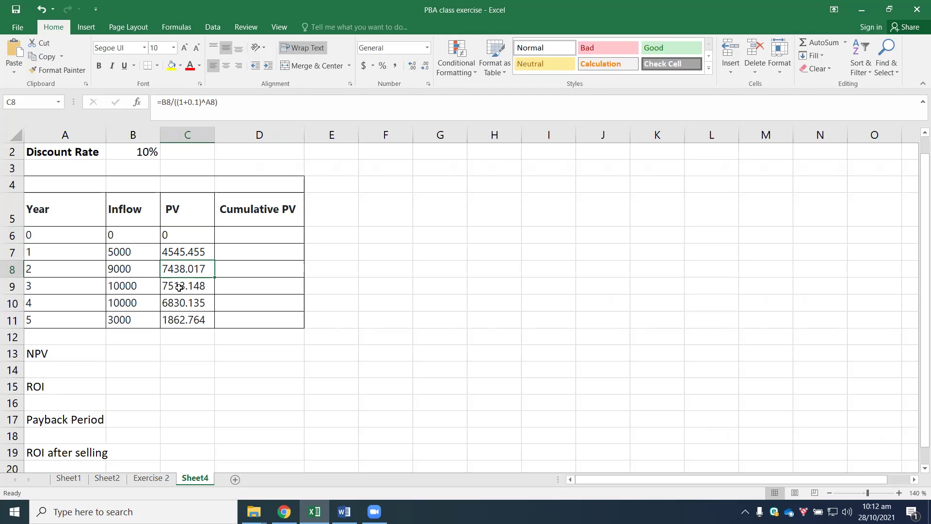
{"action": "left_click", "coordinate": [180, 286]}
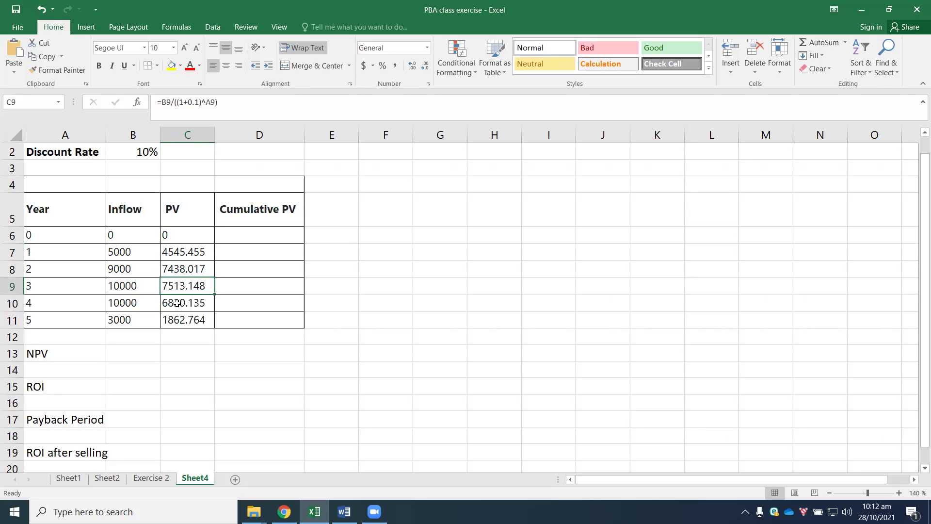
{"action": "left_click", "coordinate": [177, 303]}
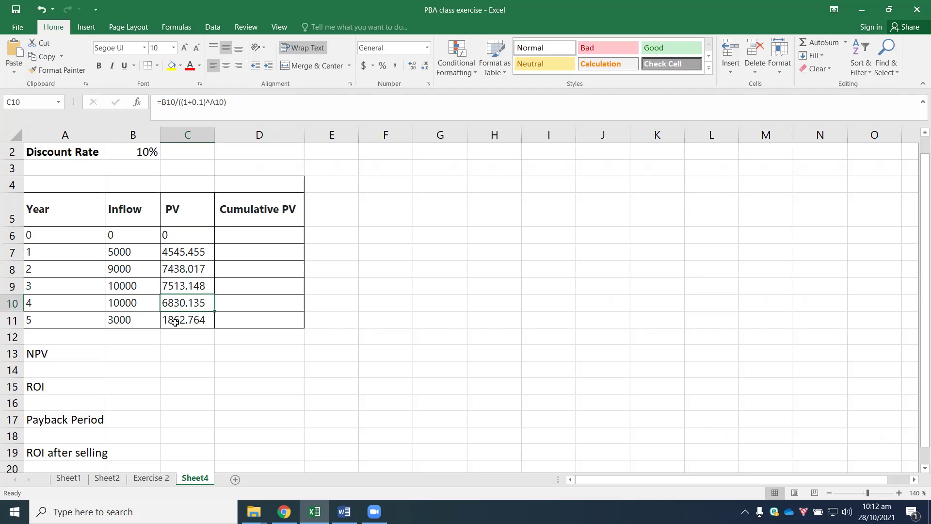
{"action": "left_click", "coordinate": [175, 322]}
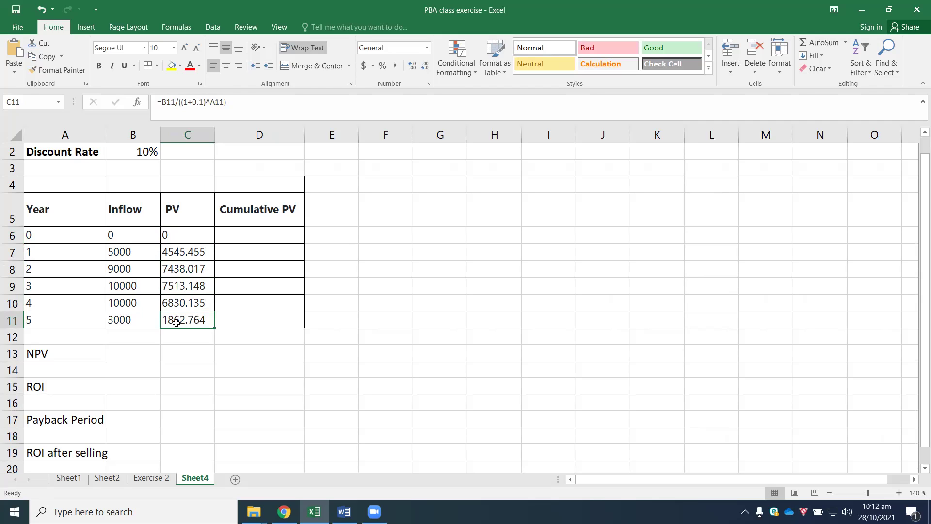
Format the present values in C6:C11 to show two decimal places.
{"action": "left_click_drag", "start_coordinate": [181, 235], "coordinate": [185, 321]}
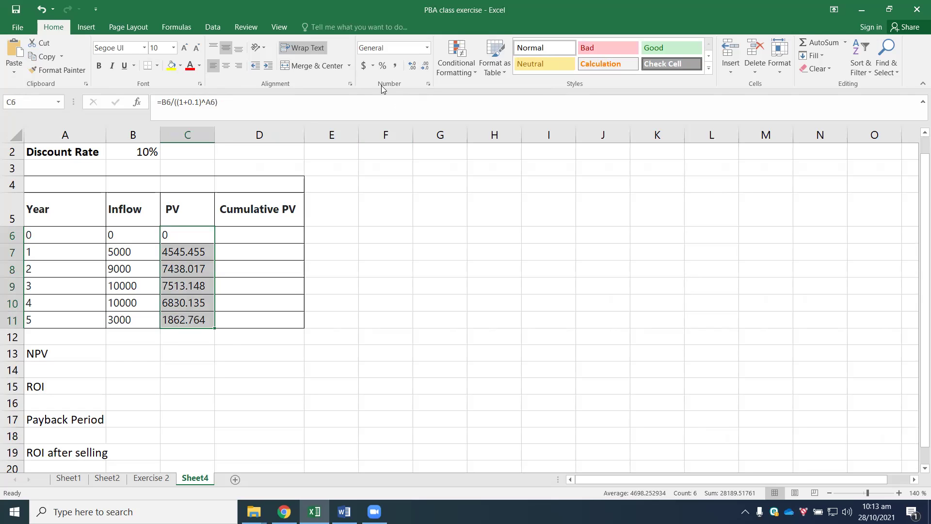
{"action": "left_click", "coordinate": [424, 68]}
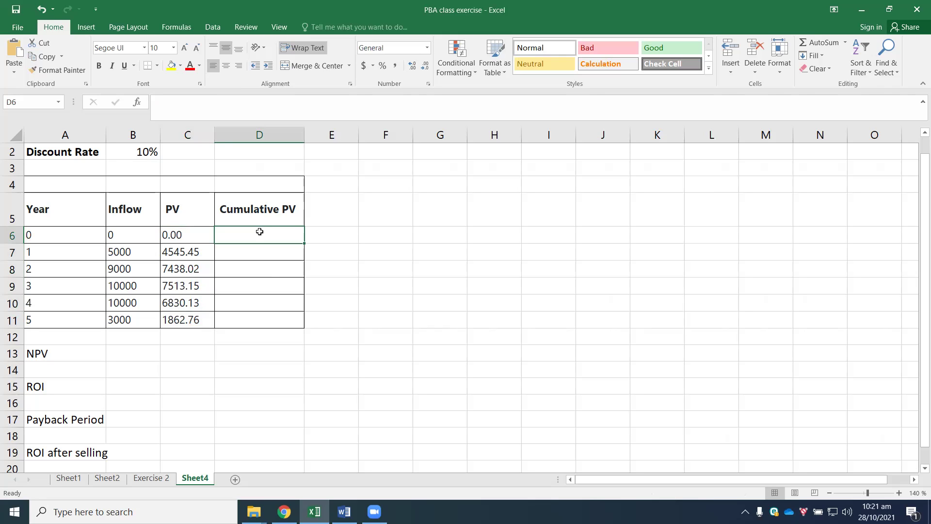
Start the Cumulative PV column with =C6 in D6 for year 0 and =D6+C7 in D7 for year 1.
{"action": "type", "text": "="}
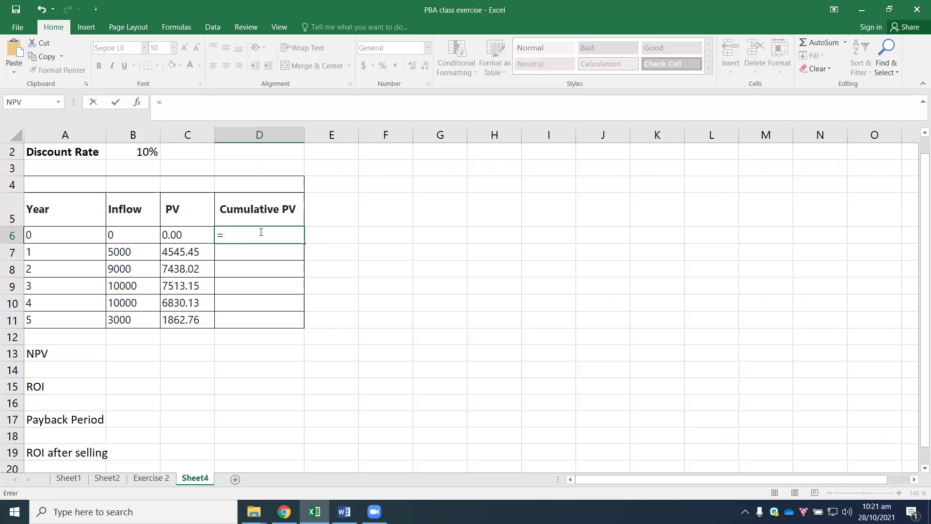
{"action": "left_click", "coordinate": [180, 235]}
{"action": "key", "text": "ctrl+Return"}
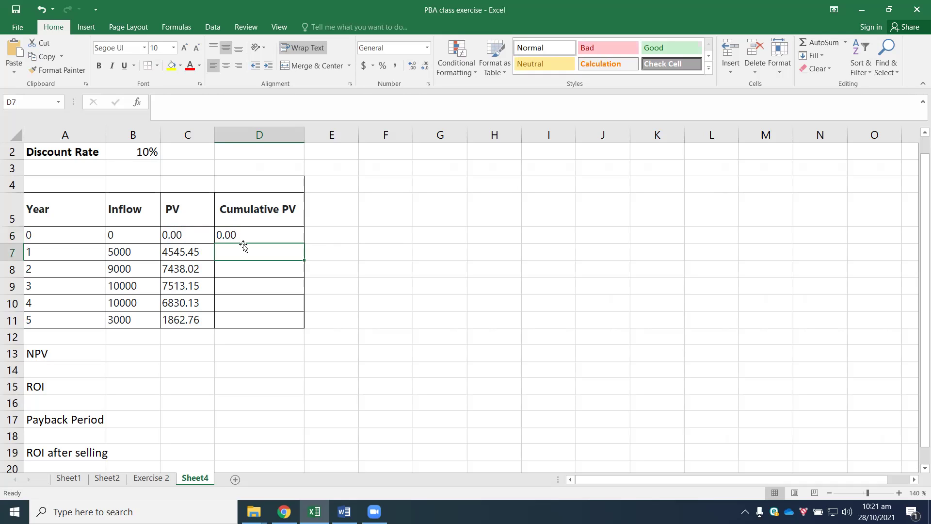
{"action": "type", "text": "="}
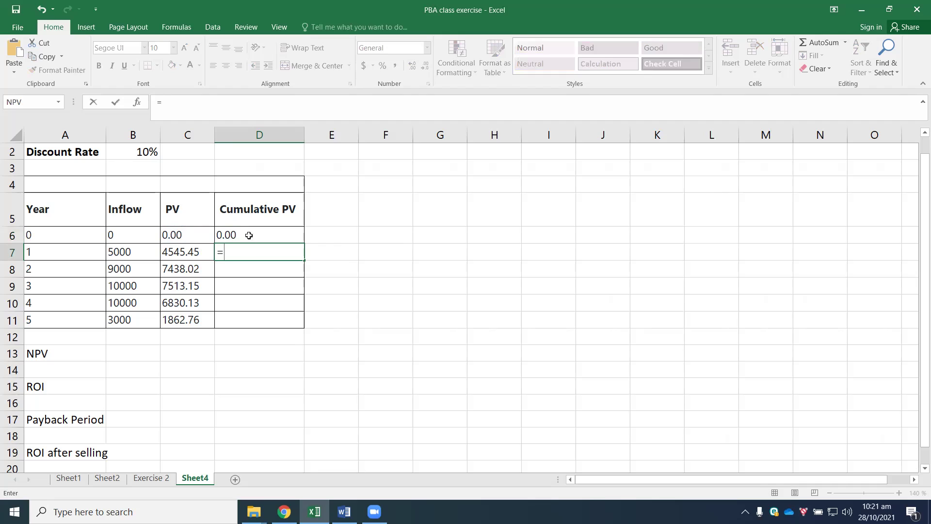
{"action": "left_click", "coordinate": [237, 234]}
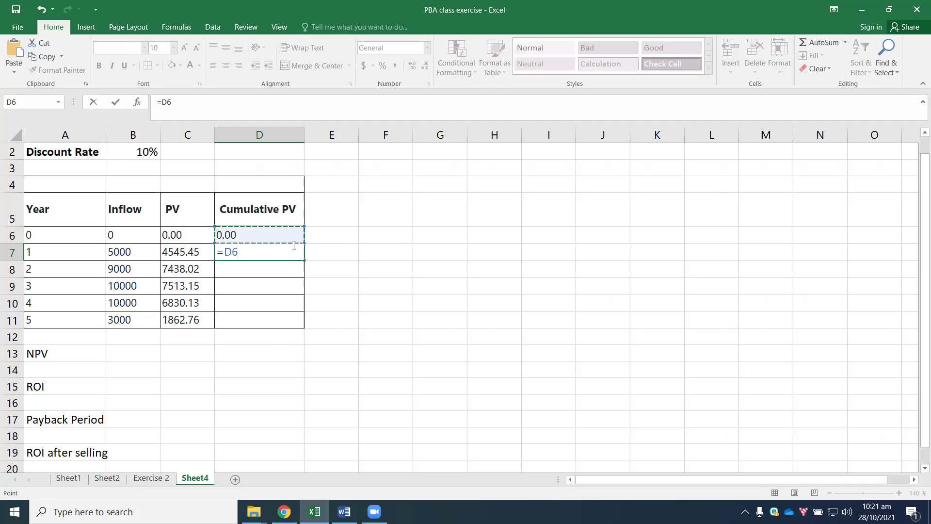
{"action": "type", "text": "+"}
{"action": "left_click", "coordinate": [186, 251]}
{"action": "key", "text": "Return"}
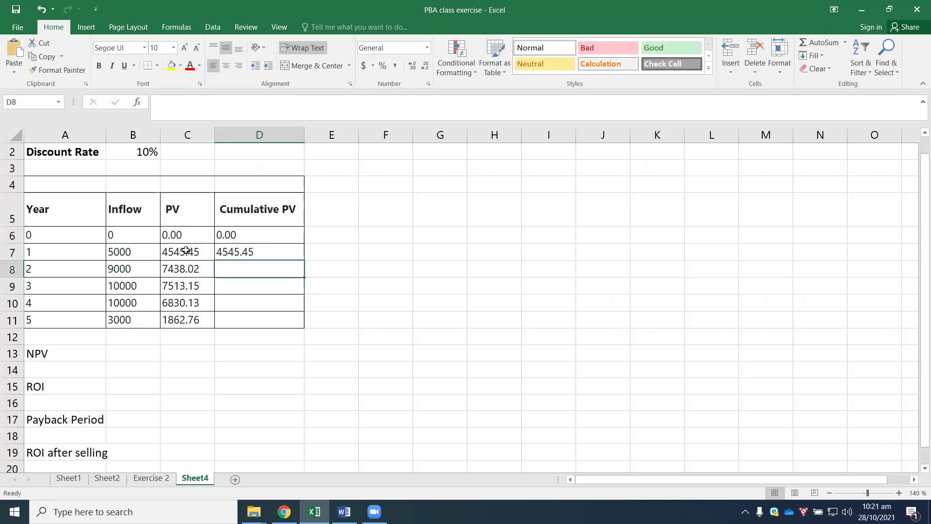
Enter the year 2 cumulative PV formula =D7+C8 in D8.
{"action": "type", "text": "="}
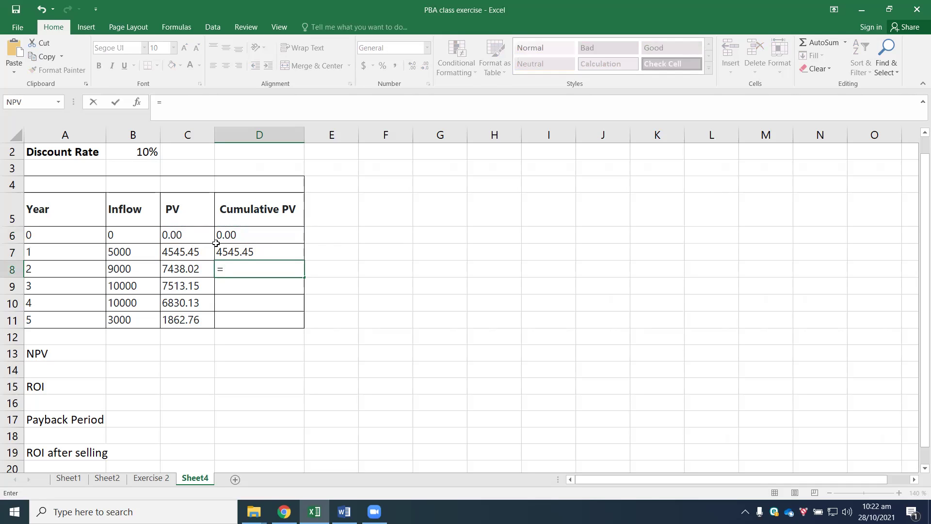
{"action": "left_click", "coordinate": [241, 255]}
{"action": "left_click", "coordinate": [241, 255]}
{"action": "type", "text": "+"}
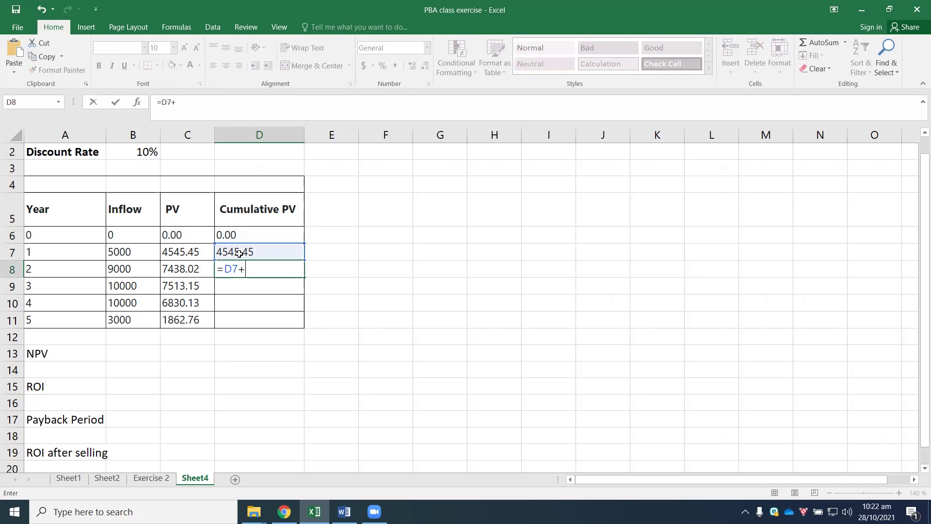
{"action": "left_click", "coordinate": [173, 268]}
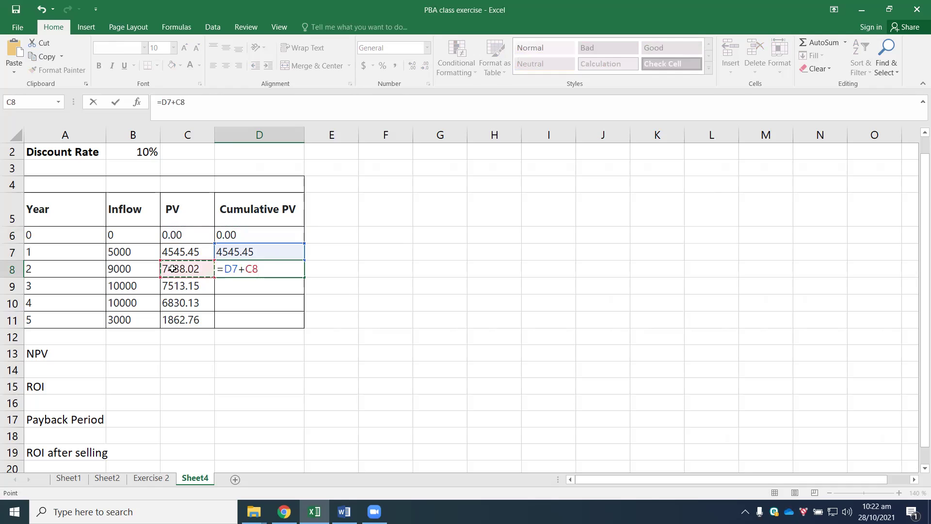
{"action": "key", "text": "Return"}
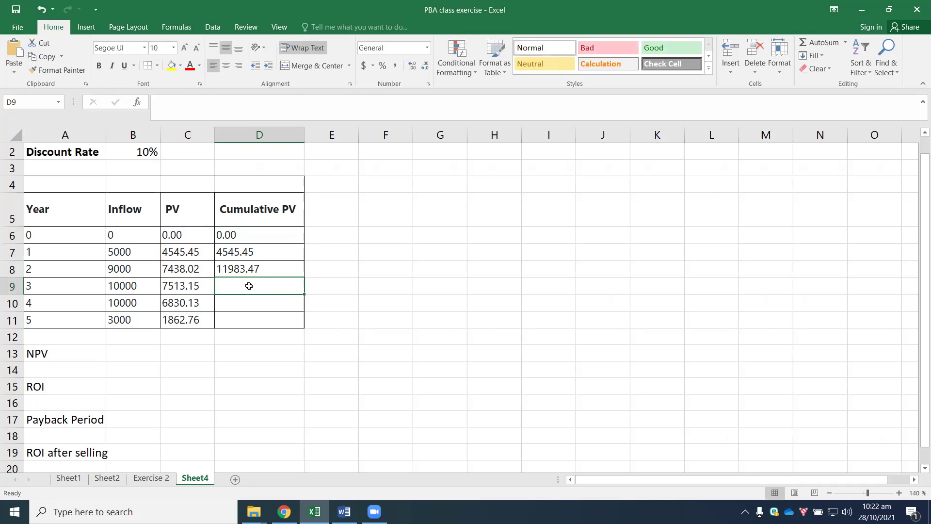
Enter the year 3 cumulative PV formula =D8+C9 in D9.
{"action": "type", "text": "="}
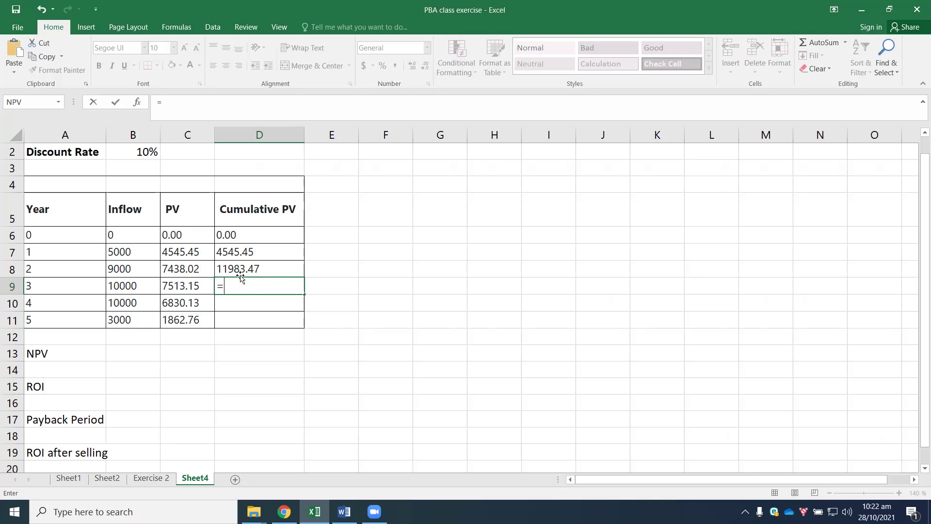
{"action": "left_click", "coordinate": [240, 269]}
{"action": "type", "text": "+"}
{"action": "left_click", "coordinate": [190, 286]}
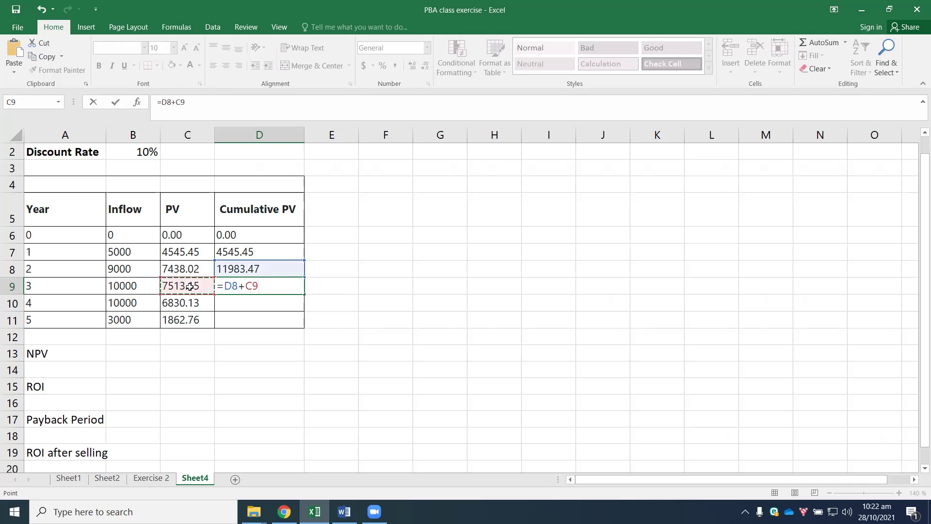
{"action": "key", "text": "Return"}
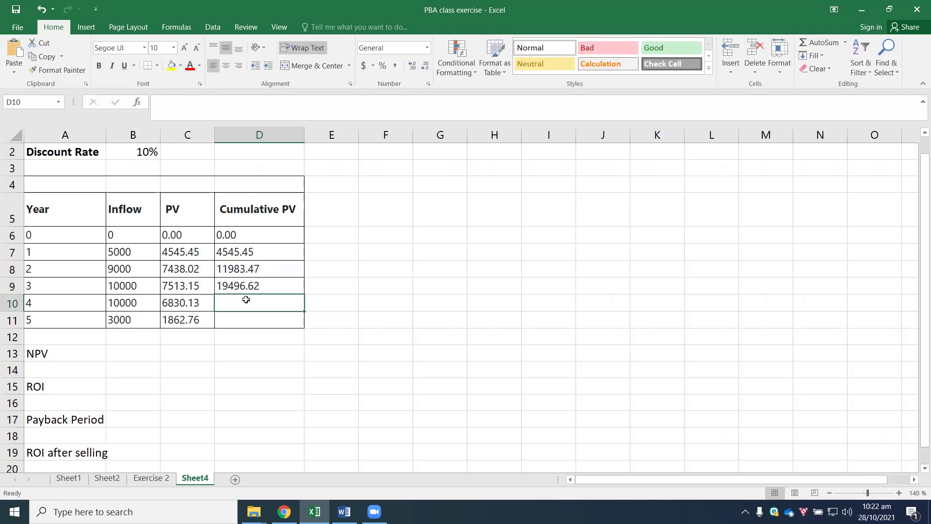
Enter the year 4 cumulative PV formula =D9+C10 in D10.
{"action": "type", "text": "="}
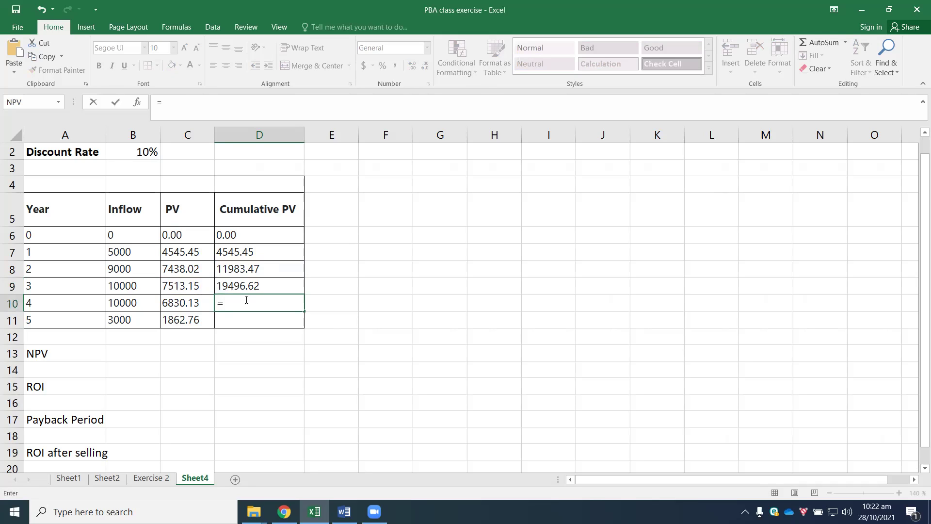
{"action": "left_click", "coordinate": [246, 286]}
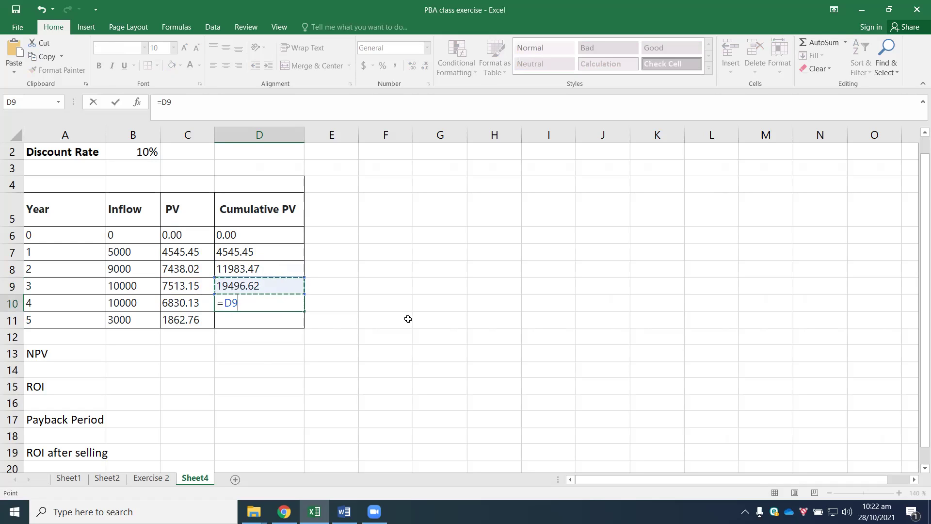
{"action": "type", "text": "+"}
{"action": "left_click", "coordinate": [193, 300]}
{"action": "key", "text": "Return"}
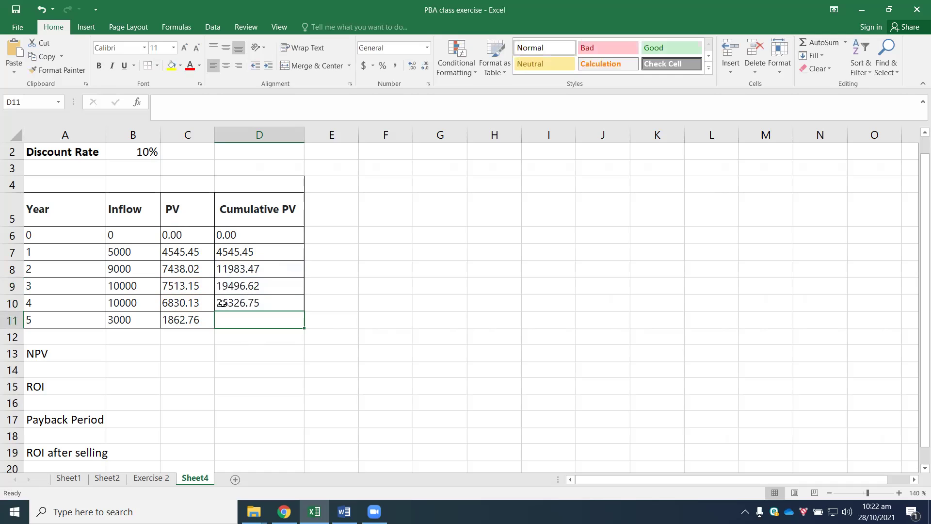
Enter the year 5 cumulative PV formula =D10+C11 in D11.
{"action": "type", "text": "="}
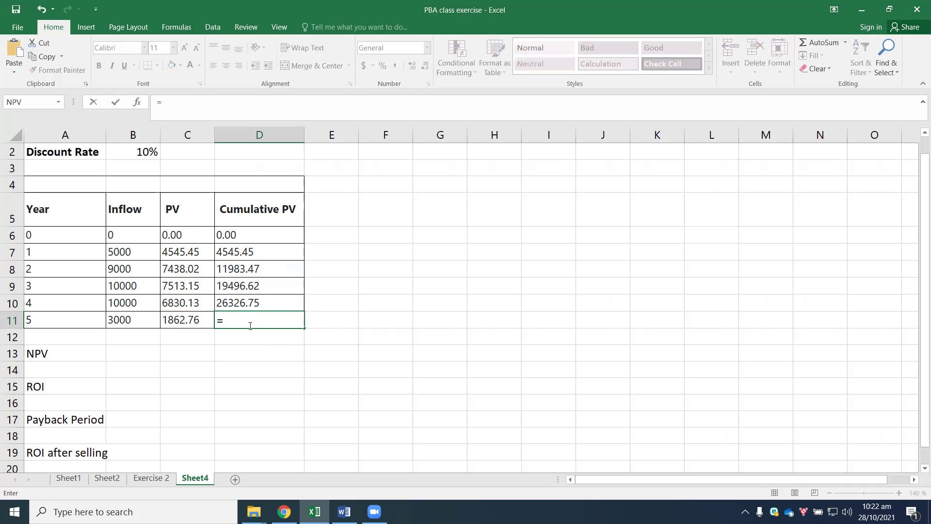
{"action": "scroll", "coordinate": [271, 350], "scroll_direction": "up", "scroll_amount": 1}
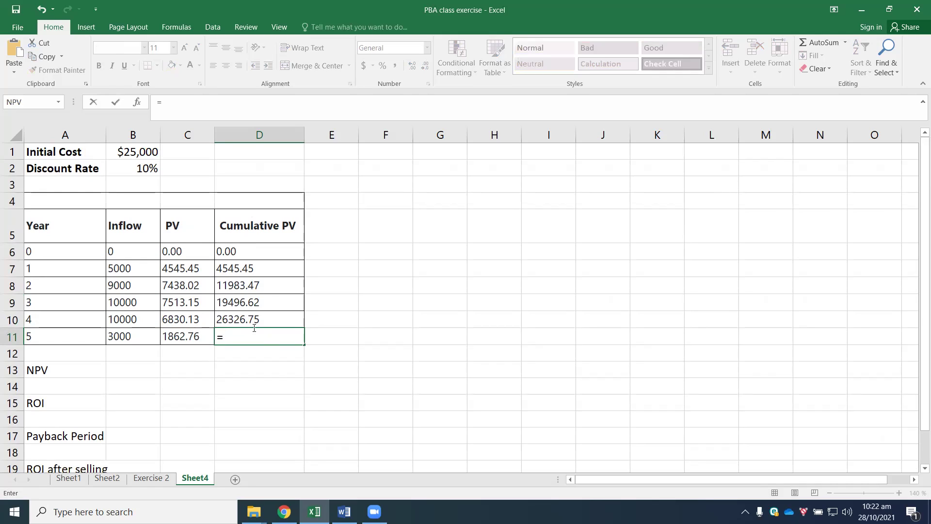
{"action": "left_click", "coordinate": [233, 317]}
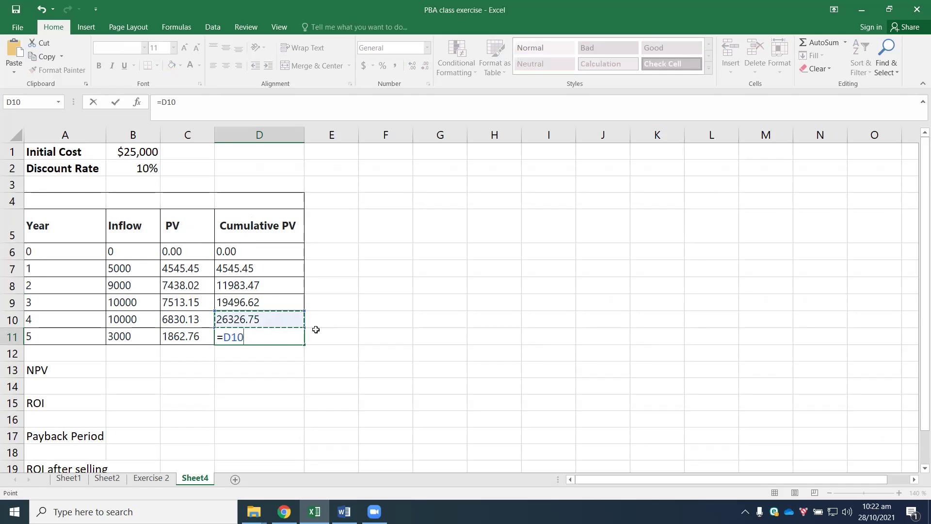
{"action": "type", "text": "+"}
{"action": "left_click", "coordinate": [180, 338]}
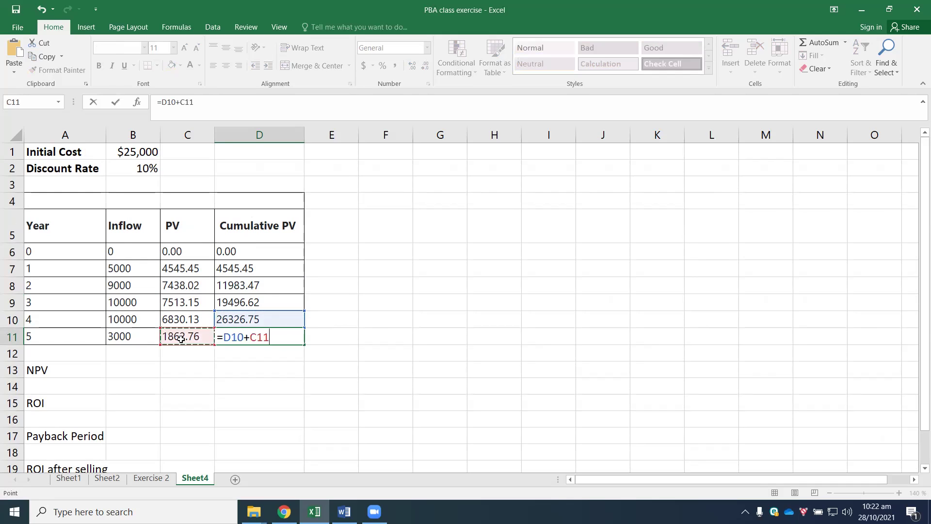
{"action": "key", "text": "Return"}
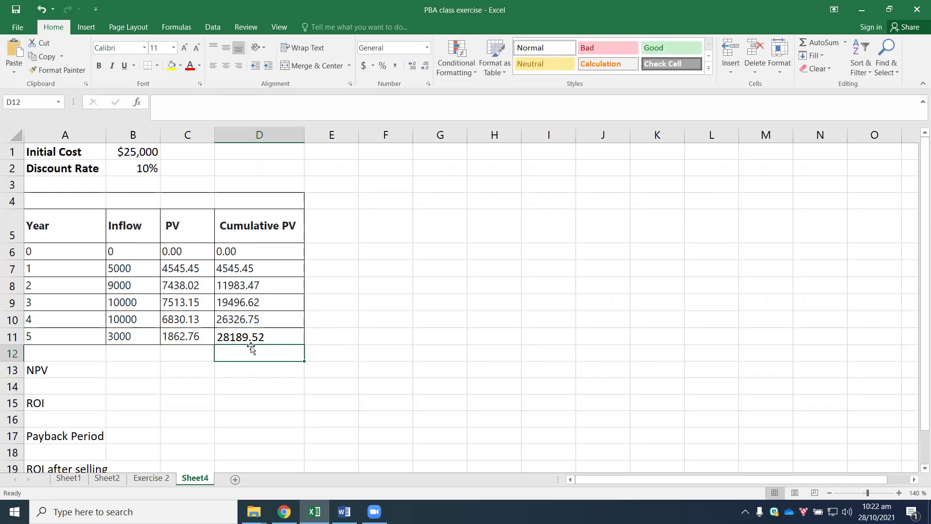
Make the final cumulative PV in D11 bold and give it the dollar accounting number format.
{"action": "left_click", "coordinate": [250, 338]}
{"action": "key", "text": "ctrl+b"}
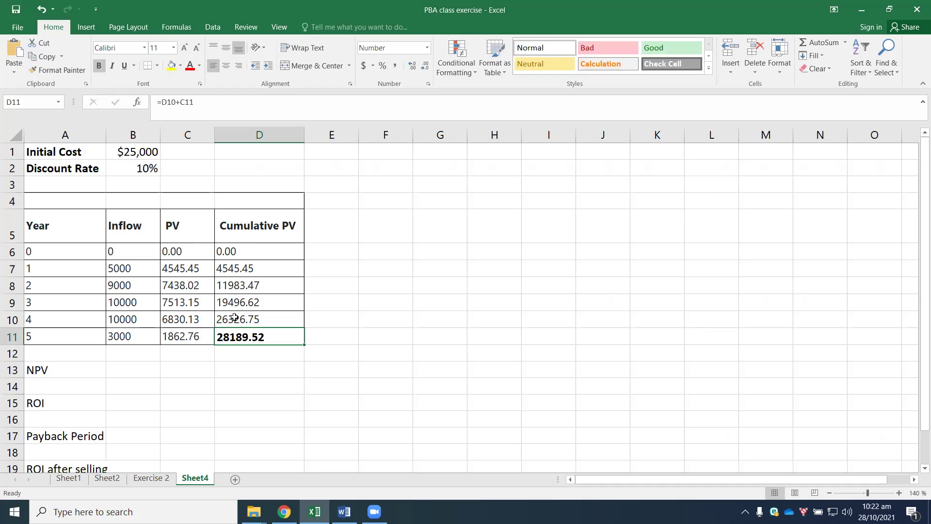
{"action": "left_click", "coordinate": [363, 63]}
{"action": "left_click", "coordinate": [294, 383]}
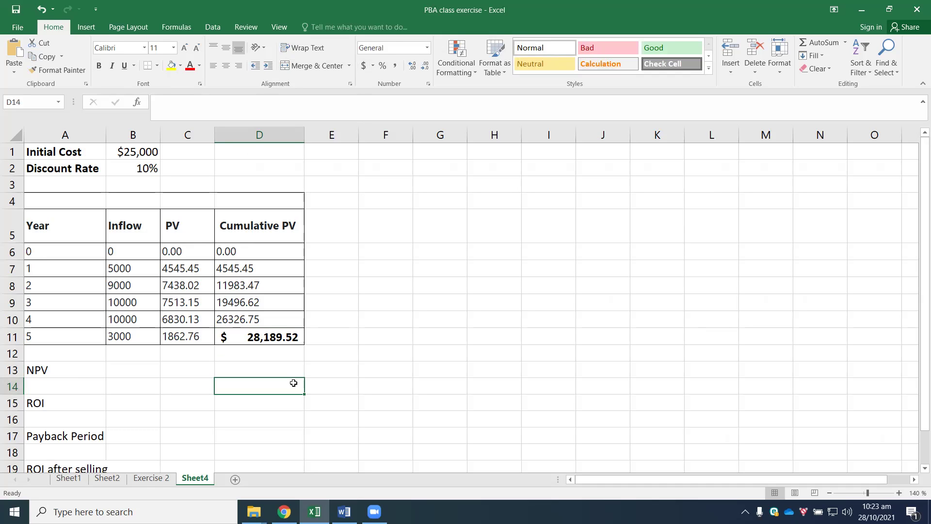
Calculate the NPV in B13 with the formula =D11-B1 and make the result bold.
{"action": "scroll", "coordinate": [294, 382], "scroll_direction": "down", "scroll_amount": 1}
{"action": "scroll", "coordinate": [293, 383], "scroll_direction": "up", "scroll_amount": 1}
{"action": "left_click", "coordinate": [121, 367]}
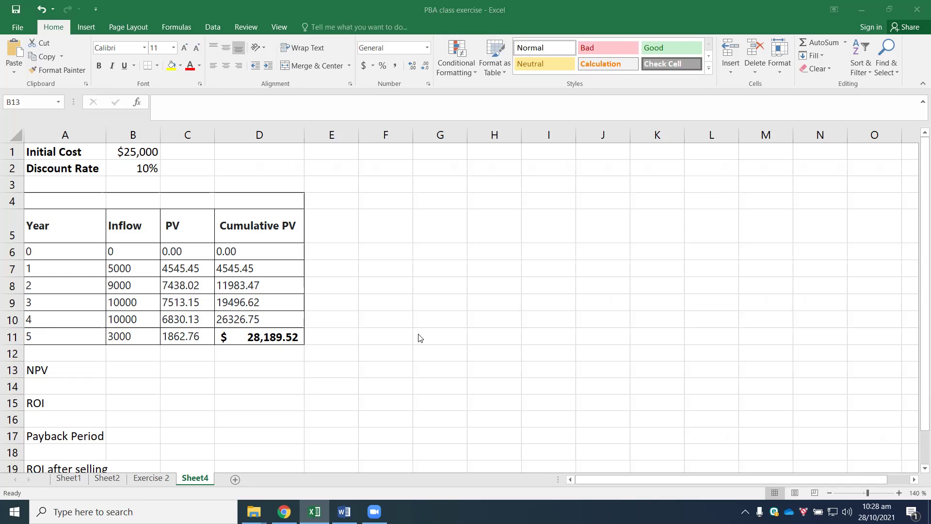
{"action": "left_click", "coordinate": [126, 370]}
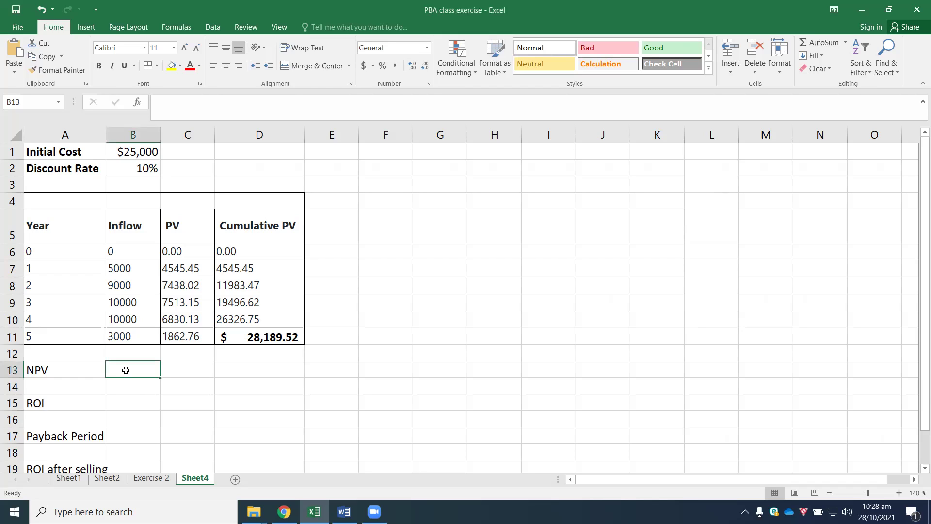
{"action": "type", "text": "="}
{"action": "left_click", "coordinate": [261, 335]}
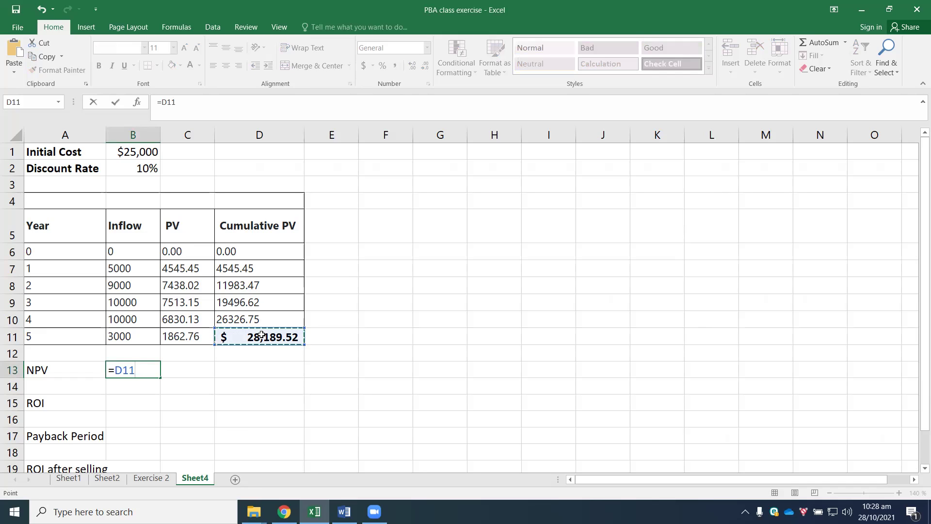
{"action": "type", "text": "-"}
{"action": "left_click", "coordinate": [140, 152]}
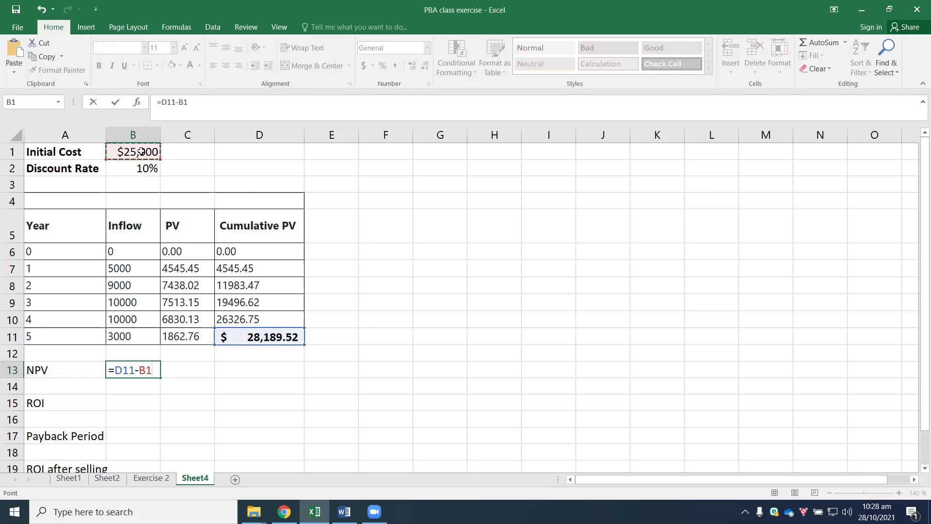
{"action": "key", "text": "Return"}
{"action": "left_click", "coordinate": [134, 368]}
{"action": "key", "text": "ctrl+b"}
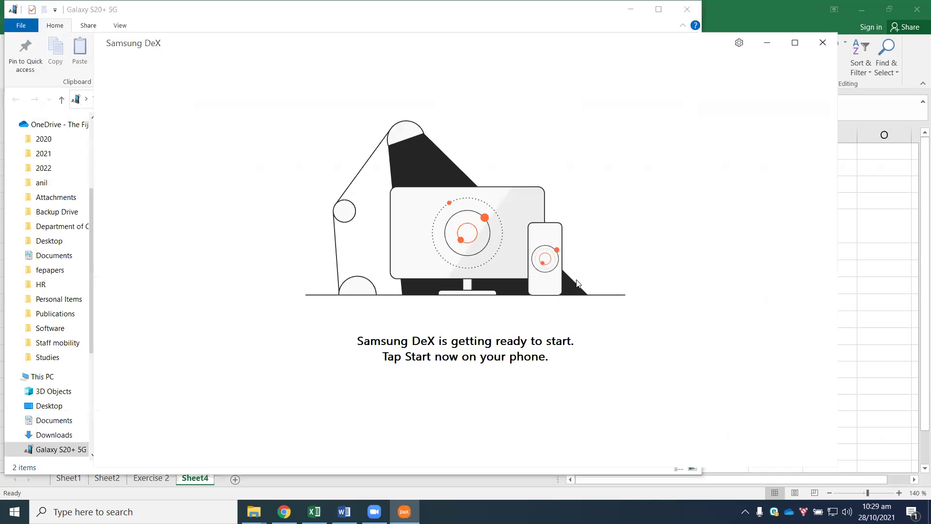
Close the Samsung DeX window and the Galaxy S20+ 5G folder window to return to the Excel worksheet.
{"action": "left_click", "coordinate": [823, 45]}
{"action": "left_click", "coordinate": [526, 304]}
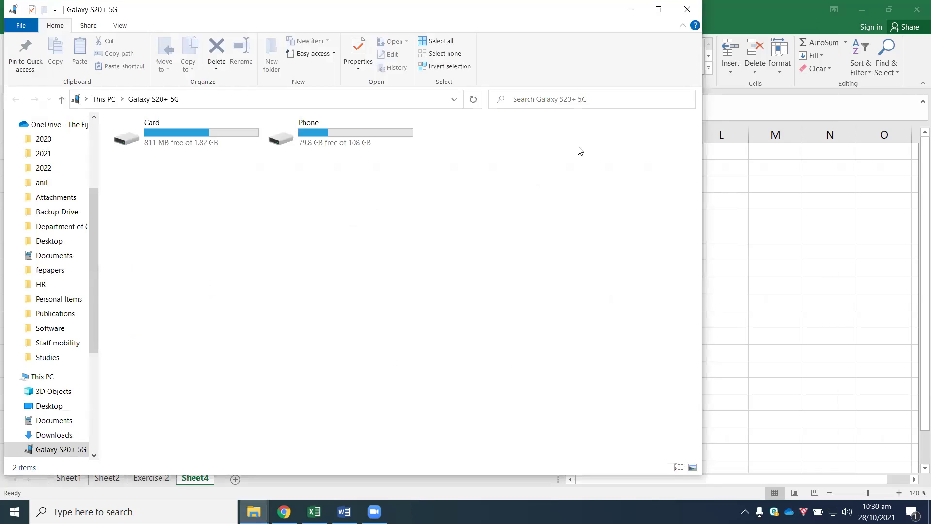
{"action": "left_click", "coordinate": [687, 9]}
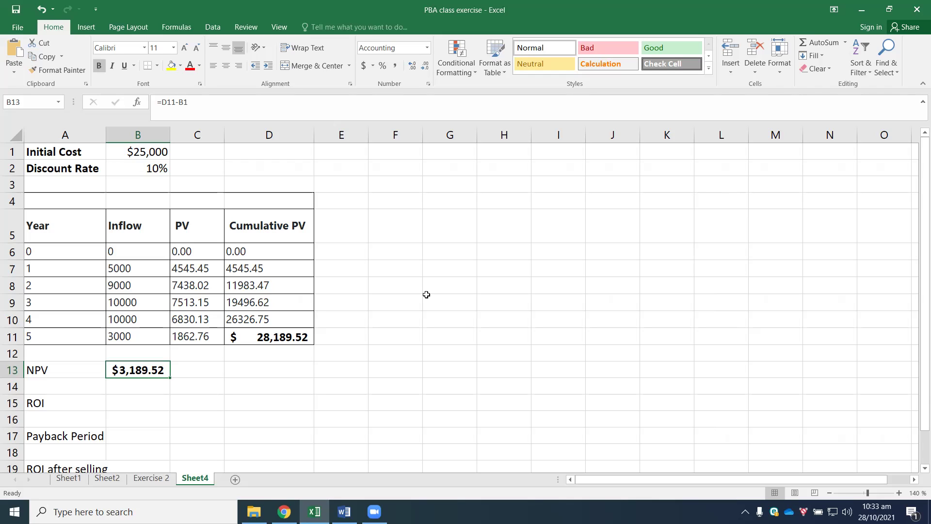
Calculate the ROI in B15 with the formula =((D11-B1)/B1)*100.
{"action": "left_click", "coordinate": [139, 404]}
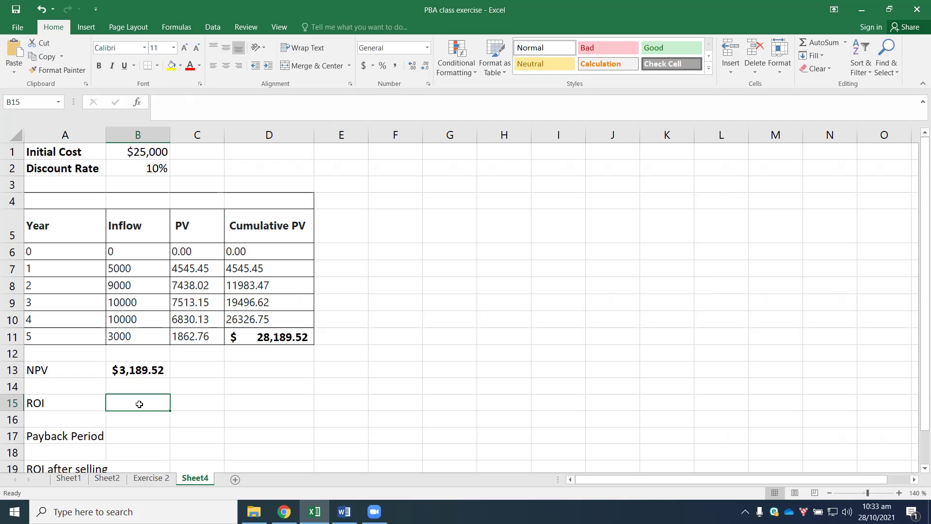
{"action": "type", "text": "="}
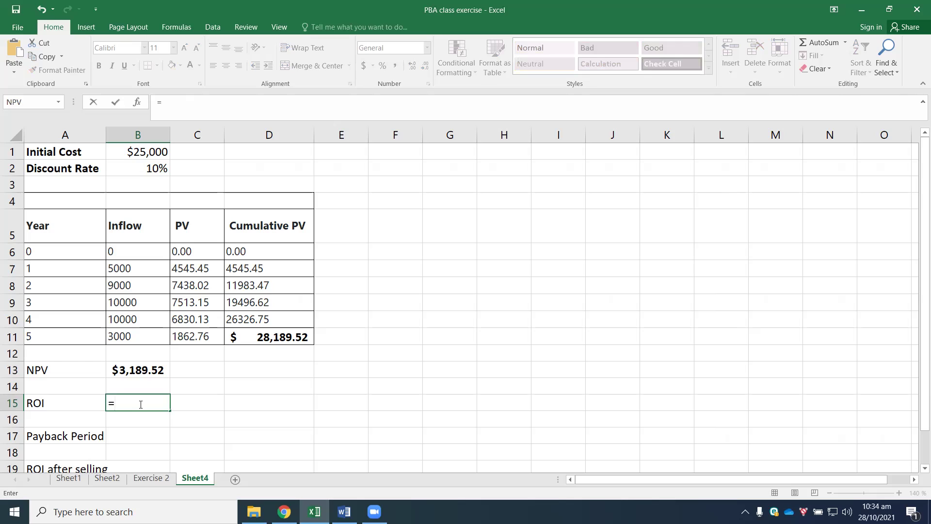
{"action": "type", "text": "99"}
{"action": "key", "text": "BackSpace"}
{"action": "key", "text": "BackSpace"}
{"action": "type", "text": "(("}
{"action": "left_click", "coordinate": [273, 339]}
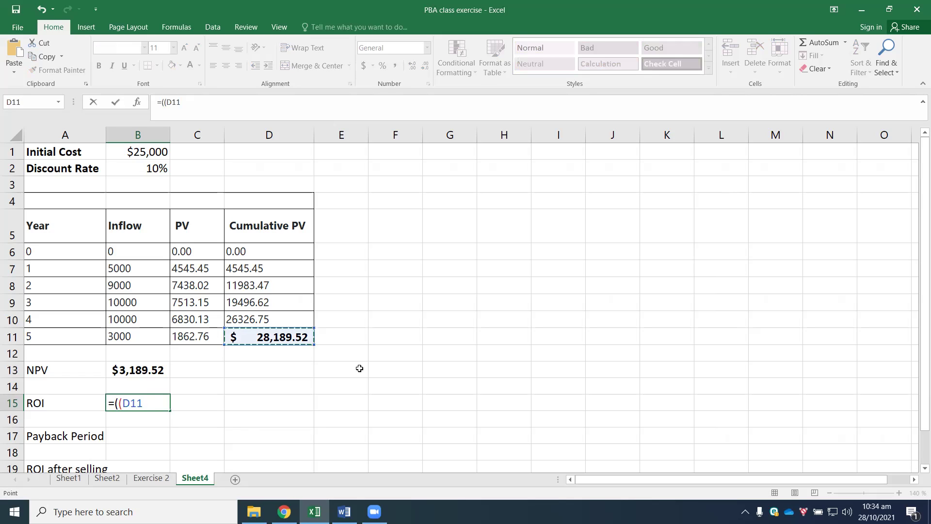
{"action": "type", "text": "-"}
{"action": "left_click", "coordinate": [141, 152]}
{"action": "type", "text": ")"}
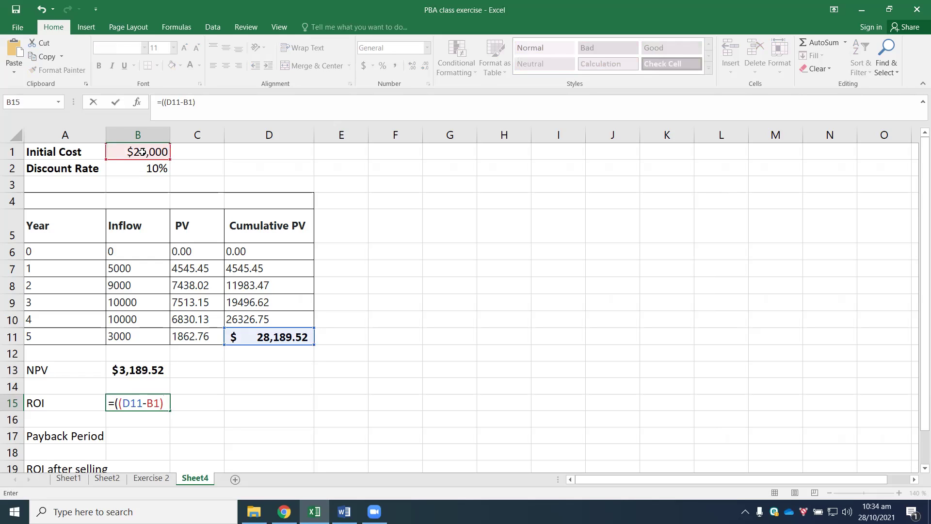
{"action": "type", "text": "/"}
{"action": "left_click", "coordinate": [145, 152]}
{"action": "type", "text": ")*100"}
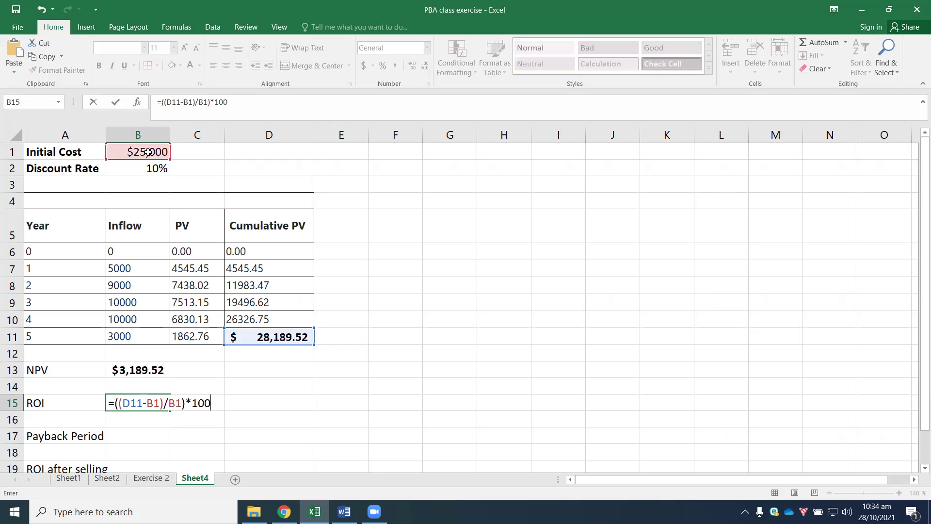
{"action": "key", "text": "Return"}
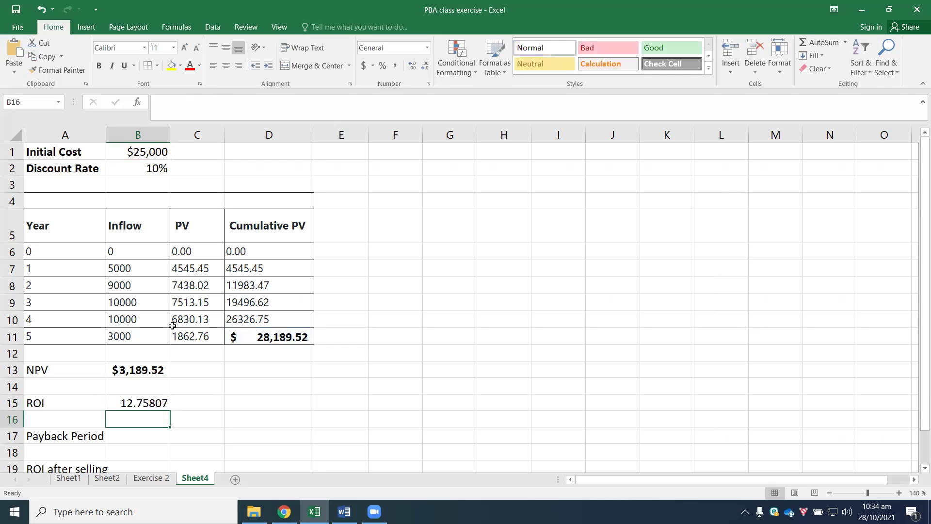
Reduce the ROI value in B15 to two decimal places.
{"action": "left_click", "coordinate": [156, 399]}
{"action": "left_click", "coordinate": [425, 67]}
{"action": "left_click", "coordinate": [426, 68]}
{"action": "left_click", "coordinate": [425, 68]}
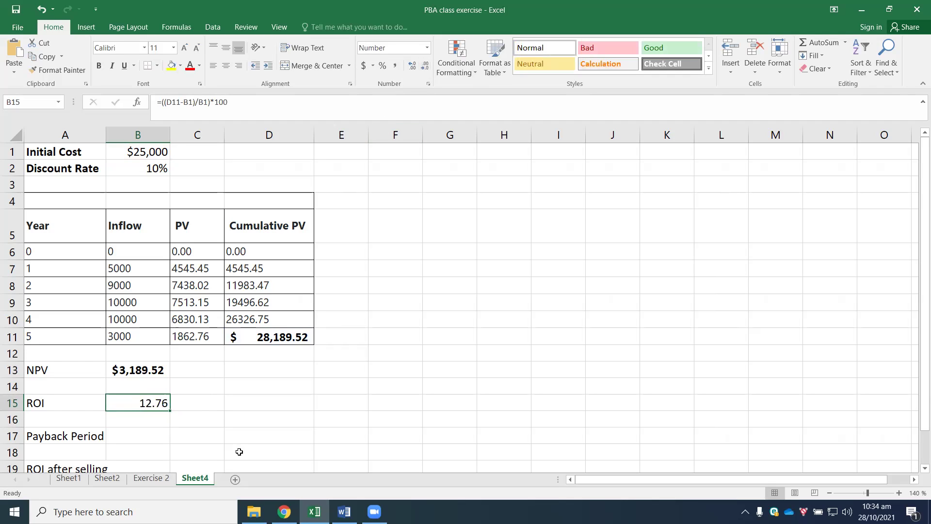
Enter the unit label percent in C15, next to the ROI value.
{"action": "left_click", "coordinate": [198, 391]}
{"action": "left_click", "coordinate": [185, 405]}
{"action": "type", "text": "prec"}
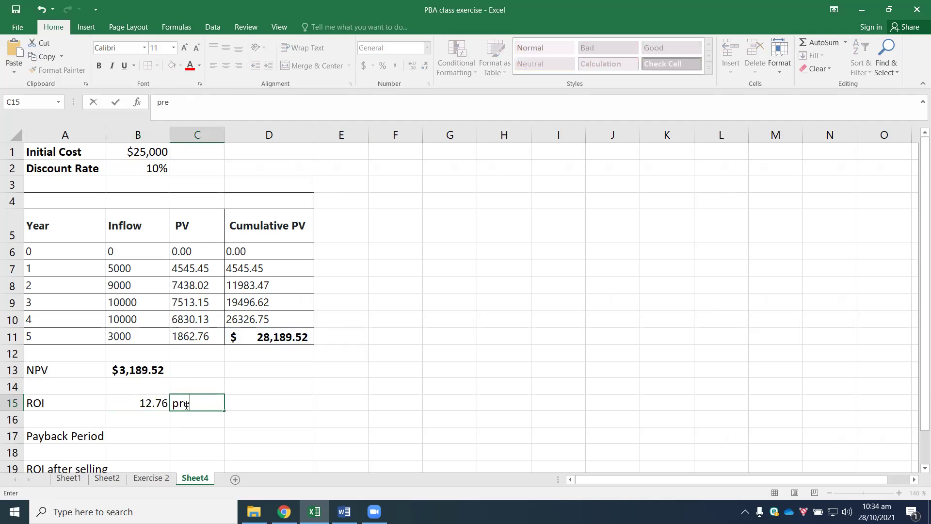
{"action": "key", "text": "BackSpace"}
{"action": "key", "text": "BackSpace"}
{"action": "key", "text": "BackSpace"}
{"action": "type", "text": "ercent"}
{"action": "left_click", "coordinate": [214, 434]}
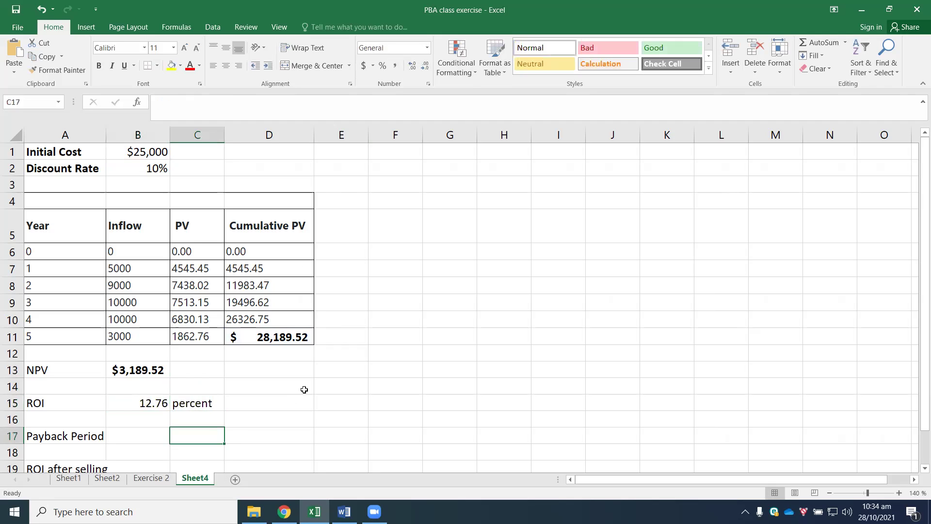
Cross-check the ROI in D15 from the NPV with the formula =B13/B1*100.
{"action": "left_click", "coordinate": [290, 399]}
{"action": "type", "text": "="}
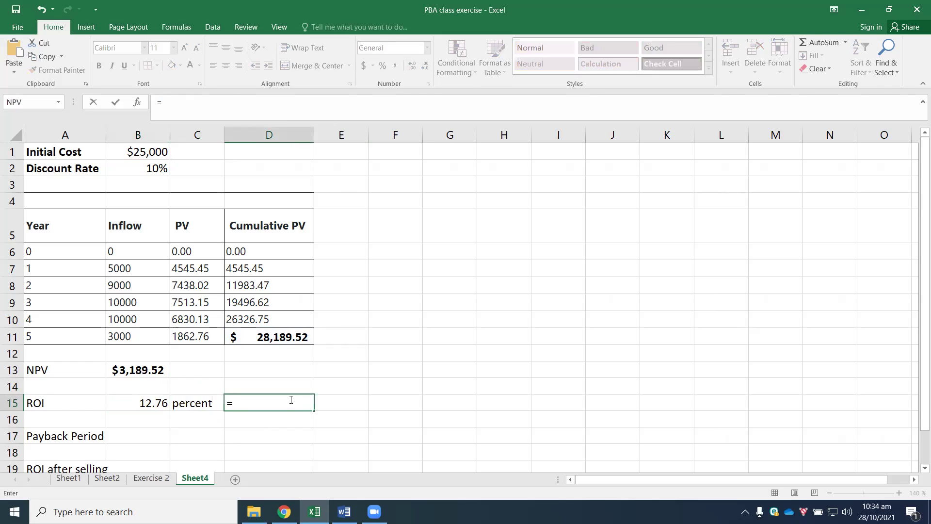
{"action": "left_click", "coordinate": [136, 369]}
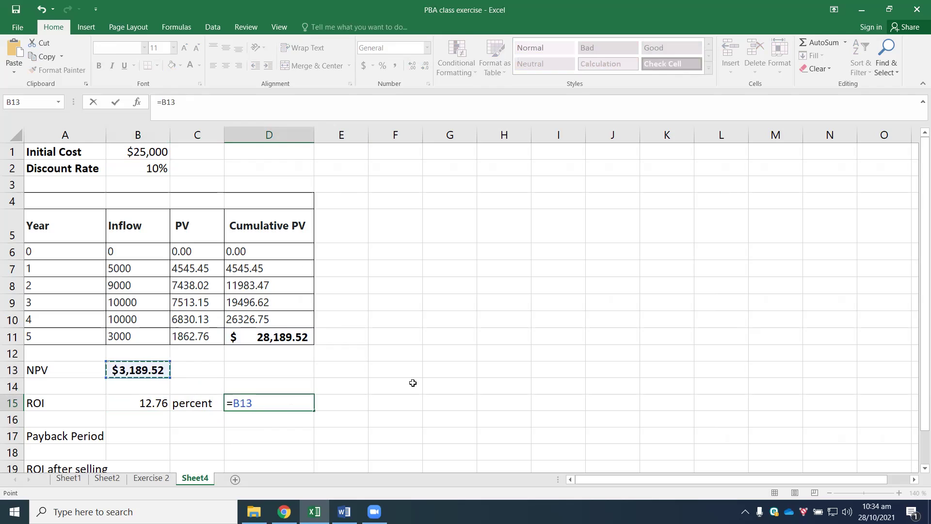
{"action": "type", "text": "/"}
{"action": "left_click", "coordinate": [142, 151]}
{"action": "type", "text": "*100"}
{"action": "key", "text": "Return"}
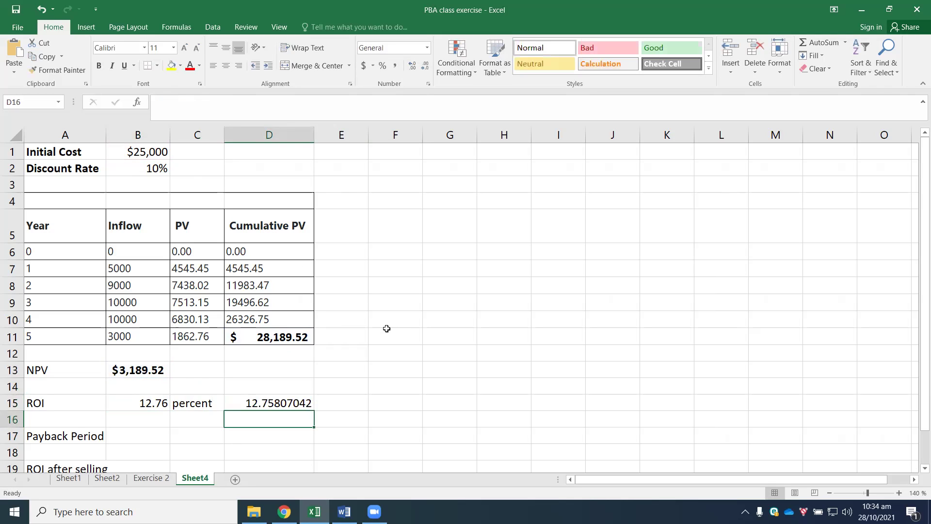
Reduce the decimal places of the ROI check in D15 and clear that cell's contents.
{"action": "left_click", "coordinate": [284, 406]}
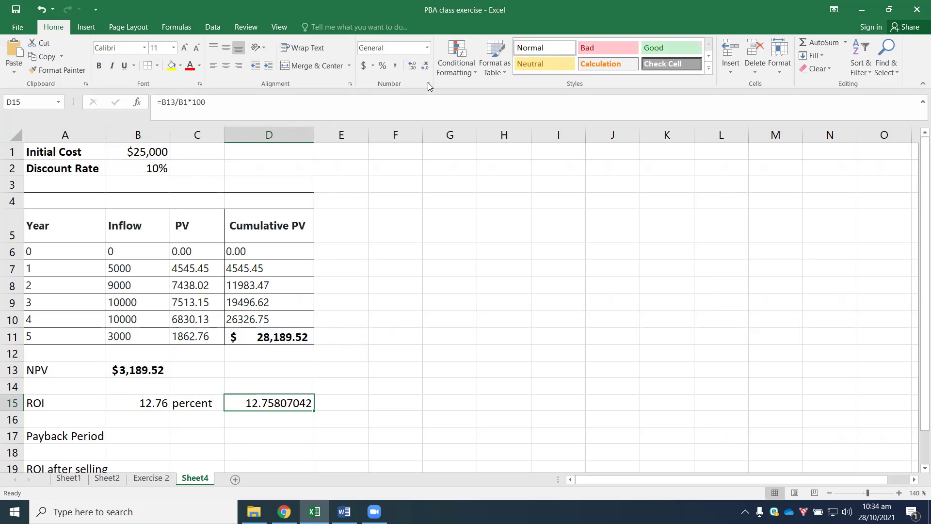
{"action": "left_click", "coordinate": [424, 66]}
{"action": "left_click", "coordinate": [425, 66]}
{"action": "left_click", "coordinate": [425, 66]}
{"action": "left_click", "coordinate": [425, 66]}
{"action": "left_click", "coordinate": [425, 66]}
{"action": "left_click", "coordinate": [425, 66]}
{"action": "key", "text": "Delete"}
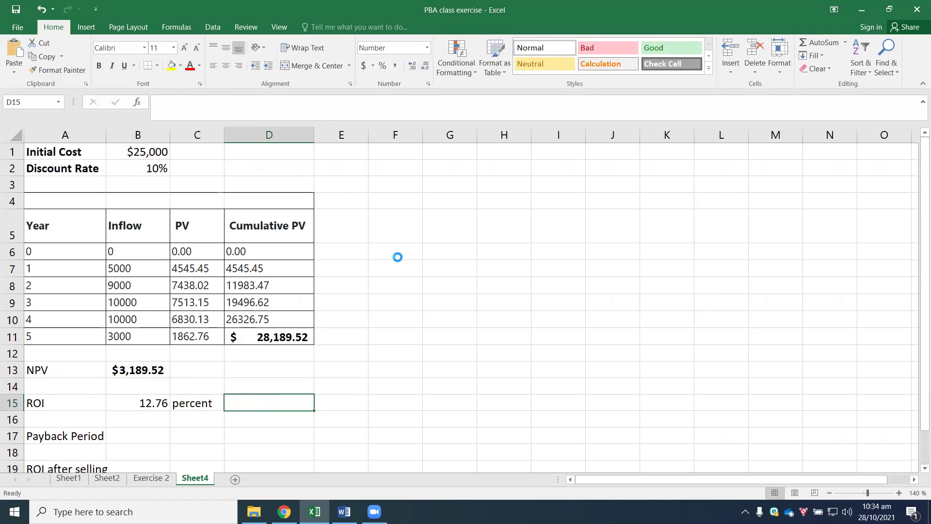
{"action": "scroll", "coordinate": [389, 271], "scroll_direction": "down", "scroll_amount": 2}
{"action": "scroll", "coordinate": [389, 271], "scroll_direction": "up", "scroll_amount": 1}
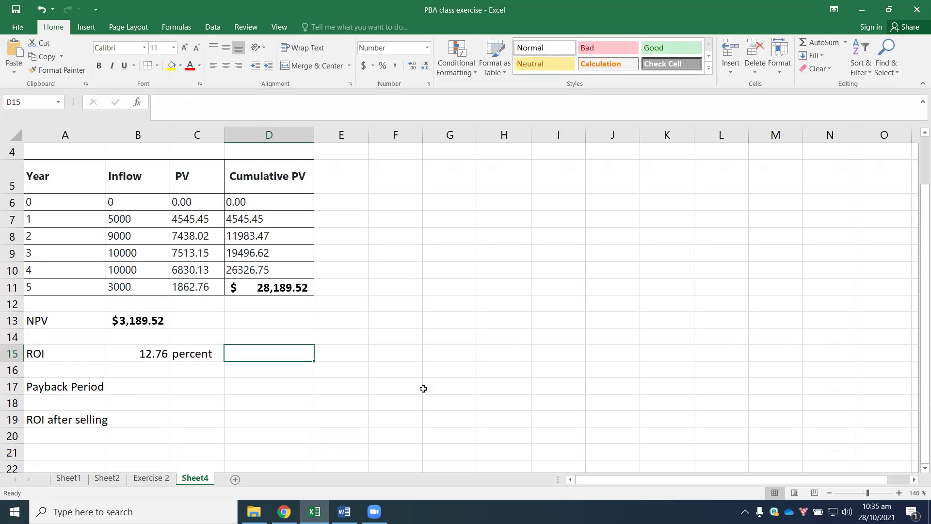
{"action": "scroll", "coordinate": [426, 374], "scroll_direction": "up", "scroll_amount": 1}
{"action": "scroll", "coordinate": [425, 364], "scroll_direction": "down", "scroll_amount": 1}
{"action": "scroll", "coordinate": [425, 364], "scroll_direction": "up", "scroll_amount": 1}
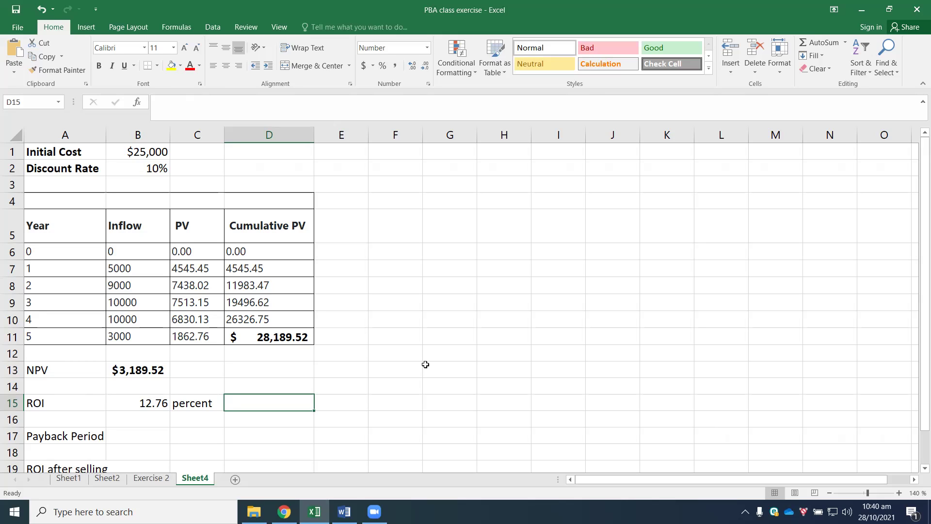
Enter the heading Payback in H2 to start a payback working area beside the table.
{"action": "left_click", "coordinate": [142, 431]}
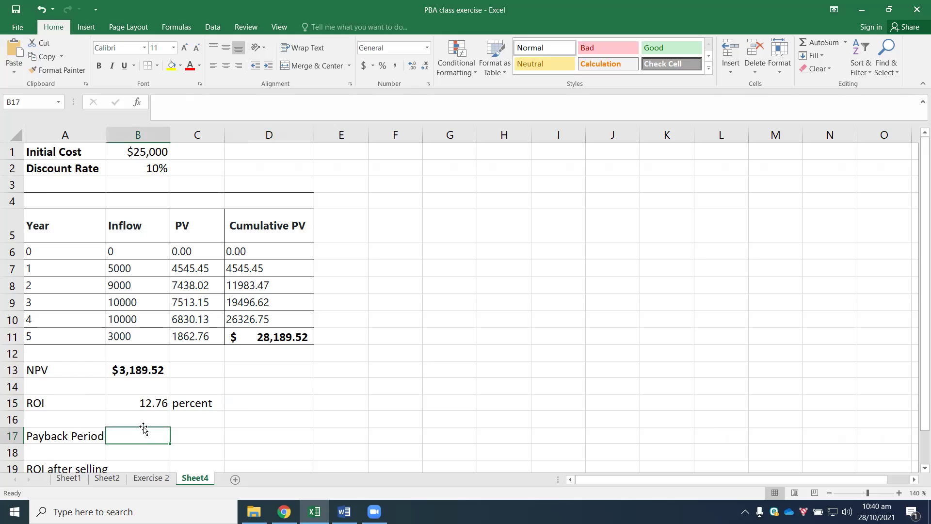
{"action": "left_click", "coordinate": [522, 183]}
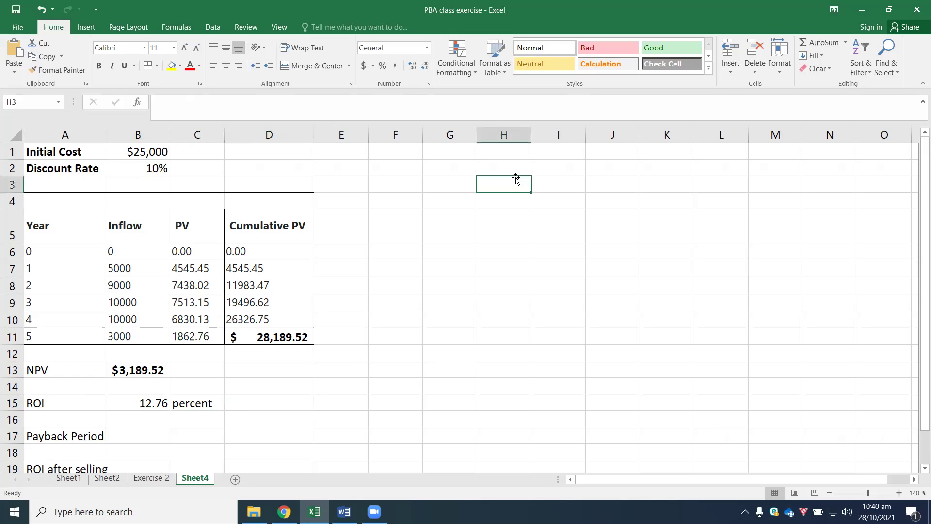
{"action": "left_click", "coordinate": [505, 161]}
{"action": "type", "text": "Pyback"}
{"action": "key", "text": "BackSpace"}
{"action": "key", "text": "BackSpace"}
{"action": "key", "text": "BackSpace"}
{"action": "key", "text": "BackSpace"}
{"action": "key", "text": "BackSpace"}
{"action": "type", "text": "ay"}
{"action": "key", "text": "BackSpace"}
{"action": "type", "text": "yback"}
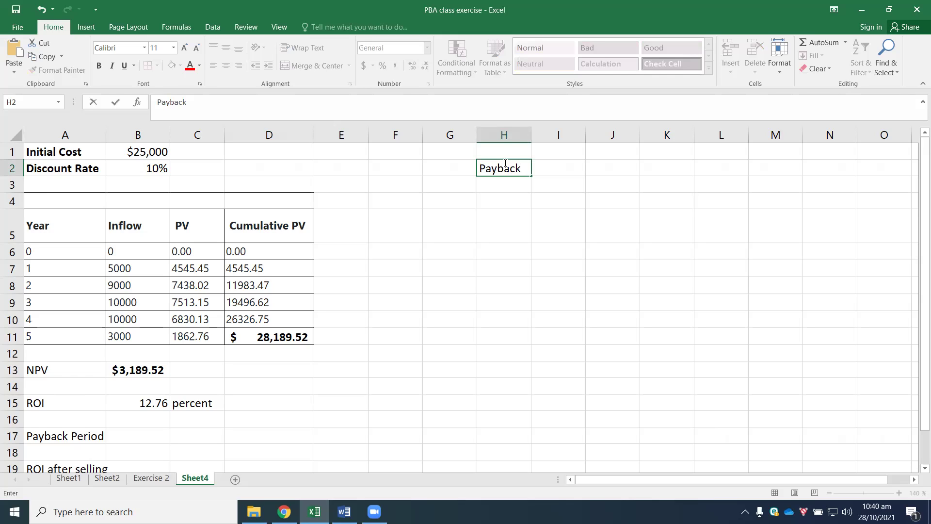
{"action": "left_click", "coordinate": [391, 284]}
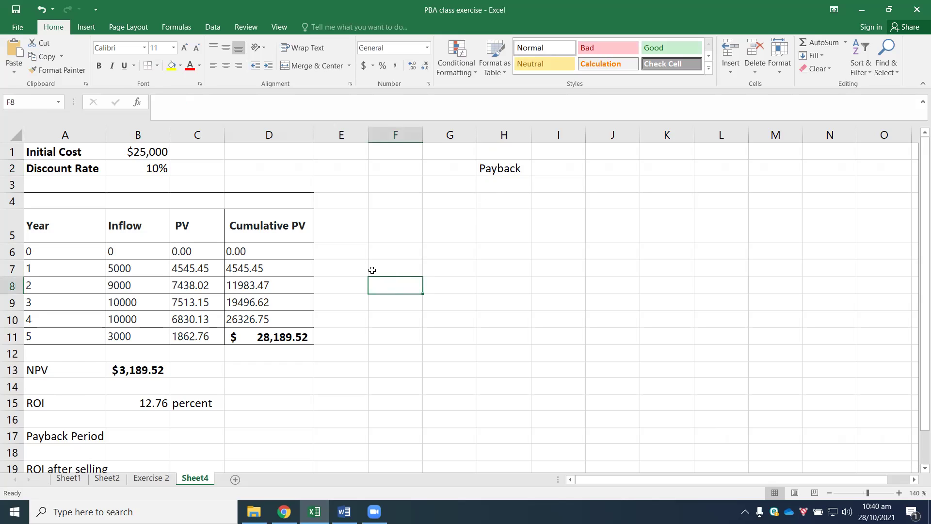
Enter the heading Year in I2 with the years 3 and 4 below it in I3 and I4.
{"action": "left_click", "coordinate": [140, 154]}
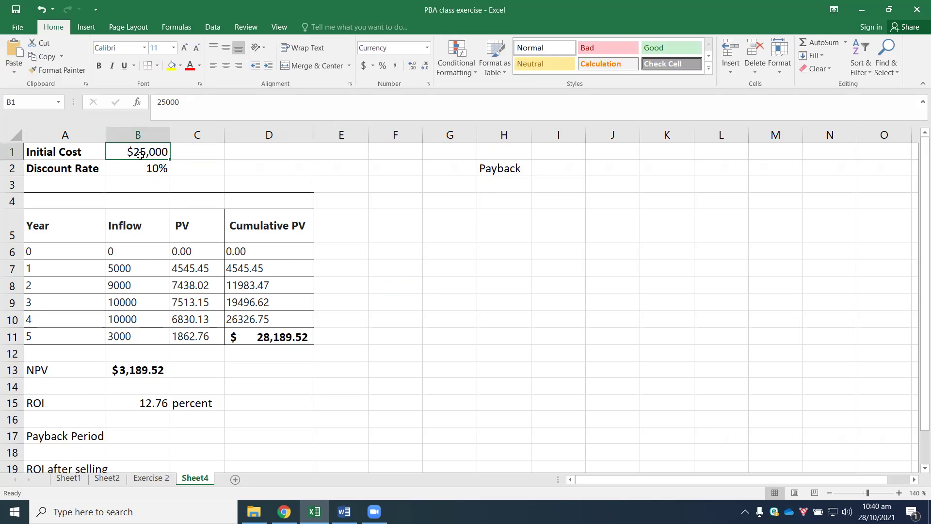
{"action": "left_click_drag", "start_coordinate": [239, 301], "coordinate": [240, 316]}
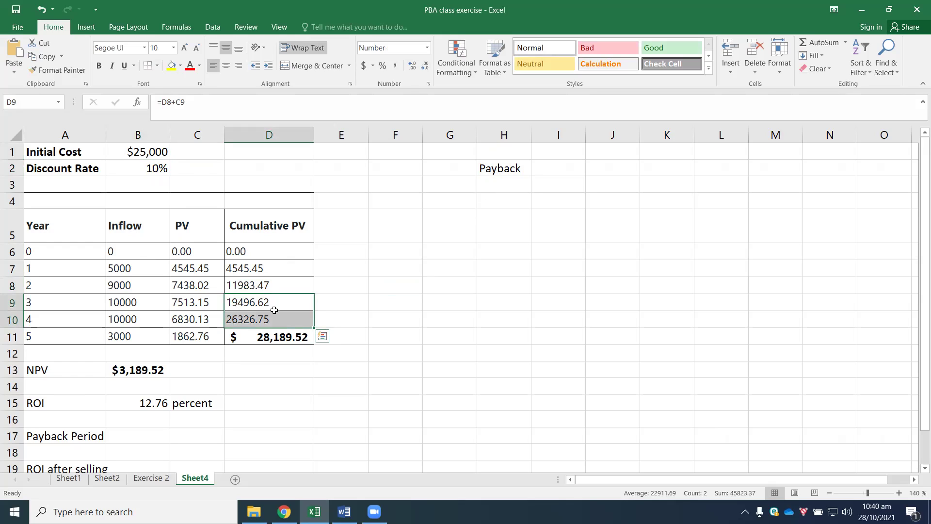
{"action": "left_click", "coordinate": [330, 289]}
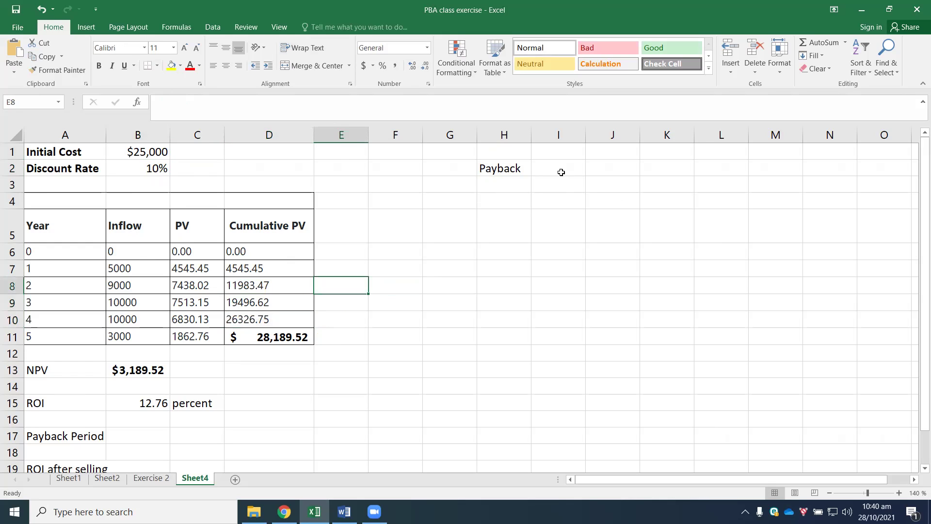
{"action": "left_click", "coordinate": [561, 172]}
{"action": "type", "text": "Year"}
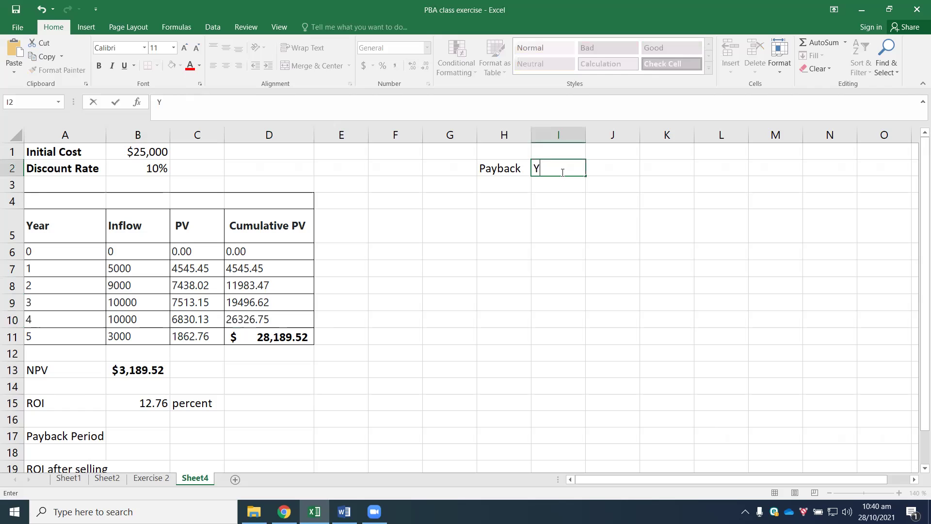
{"action": "left_click", "coordinate": [560, 186]}
{"action": "type", "text": "3"}
{"action": "key", "text": "Return"}
{"action": "type", "text": "4"}
{"action": "left_click", "coordinate": [636, 237]}
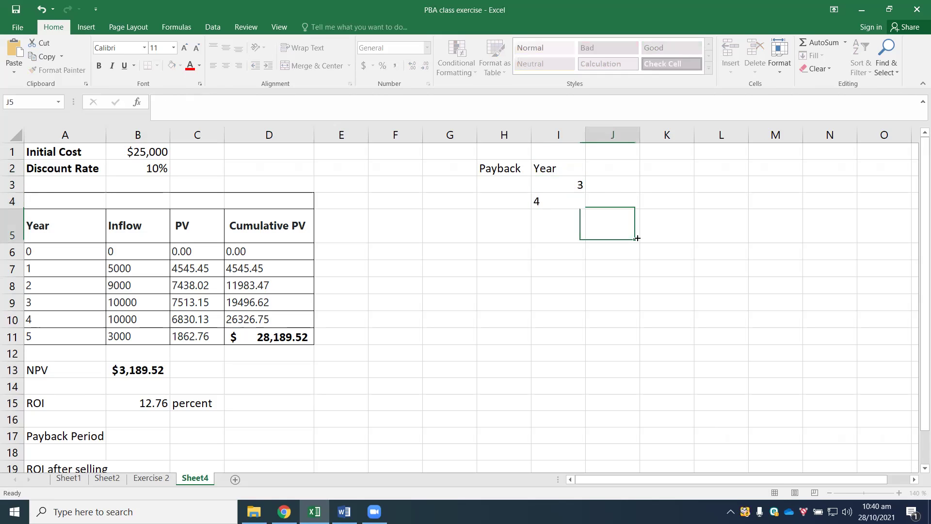
Bring the year 3 cumulative PV into J3 with the formula =D9.
{"action": "left_click", "coordinate": [615, 187]}
{"action": "type", "text": "19"}
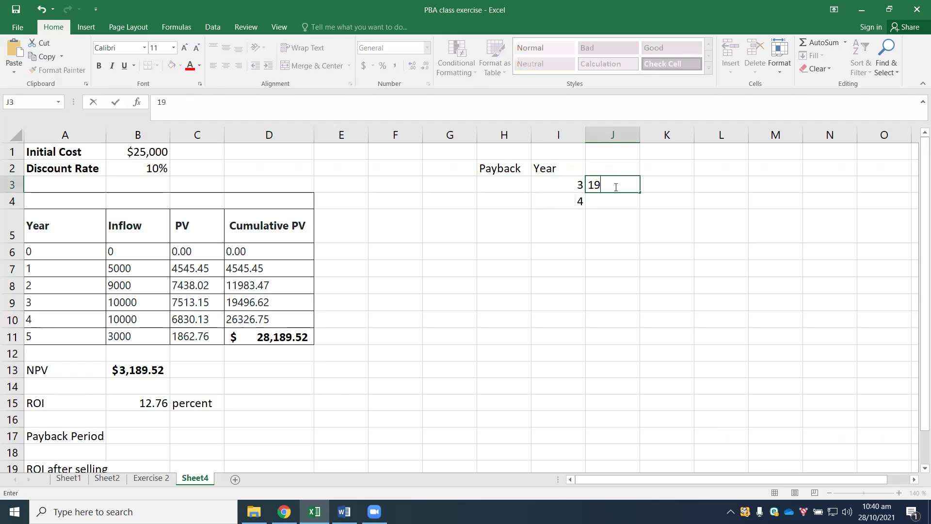
{"action": "key", "text": "BackSpace"}
{"action": "key", "text": "BackSpace"}
{"action": "type", "text": "="}
{"action": "left_click", "coordinate": [255, 305]}
{"action": "key", "text": "Return"}
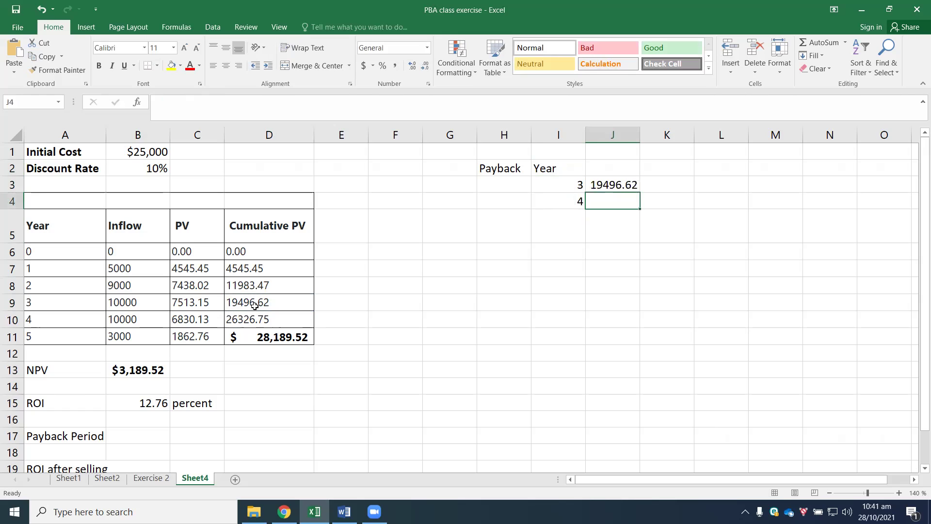
Bring the year 4 cumulative PV into J4 with the formula =D10.
{"action": "type", "text": "="}
{"action": "left_click", "coordinate": [251, 318]}
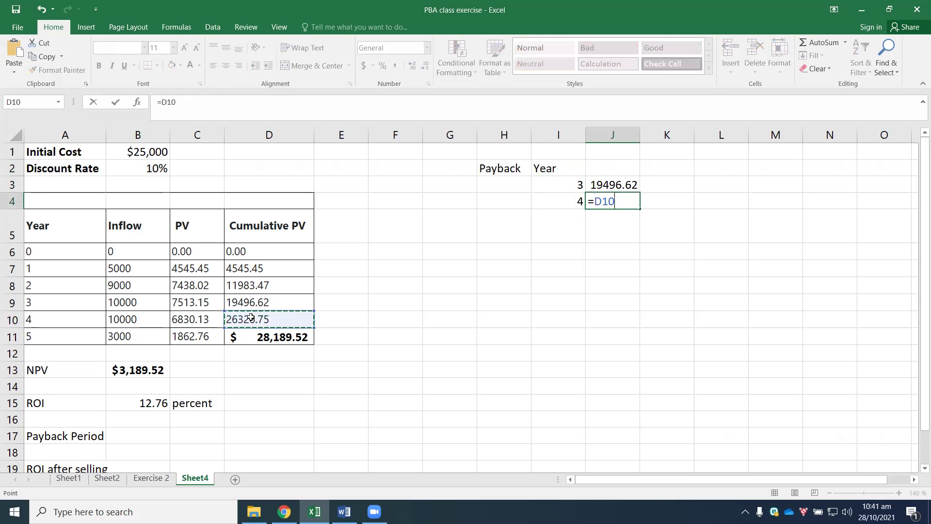
{"action": "key", "text": "Return"}
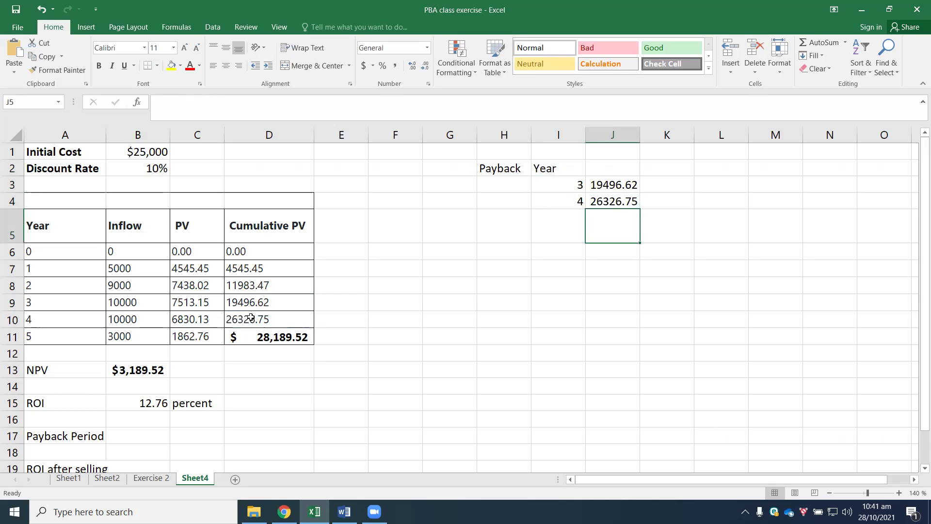
{"action": "left_click", "coordinate": [670, 168]}
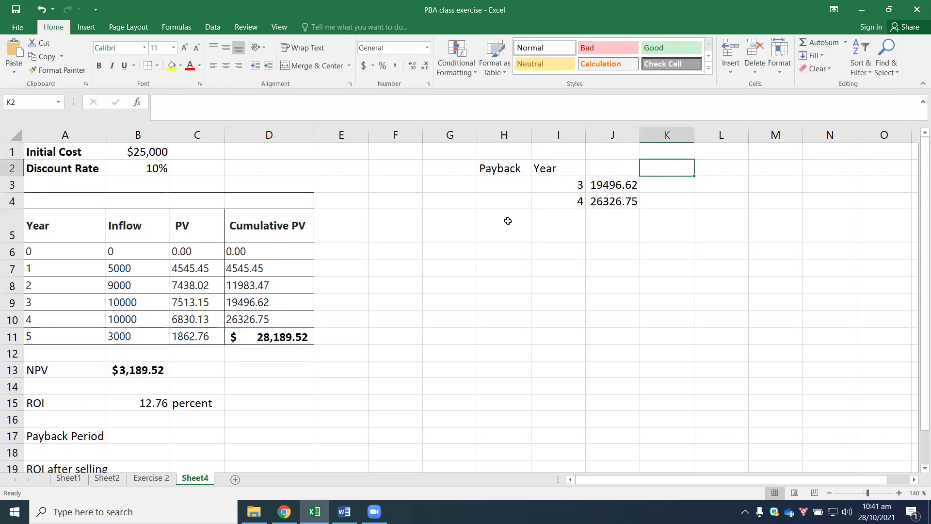
Label H6 as Initial cost and link J6 to the initial cost with the formula =B1.
{"action": "left_click", "coordinate": [505, 253]}
{"action": "type", "text": "Init"}
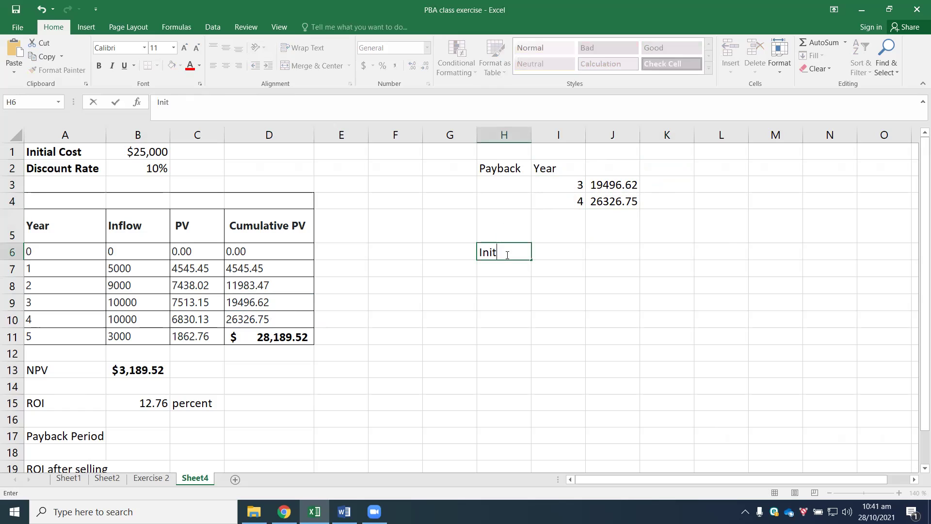
{"action": "type", "text": "ial cost"}
{"action": "left_click", "coordinate": [615, 256]}
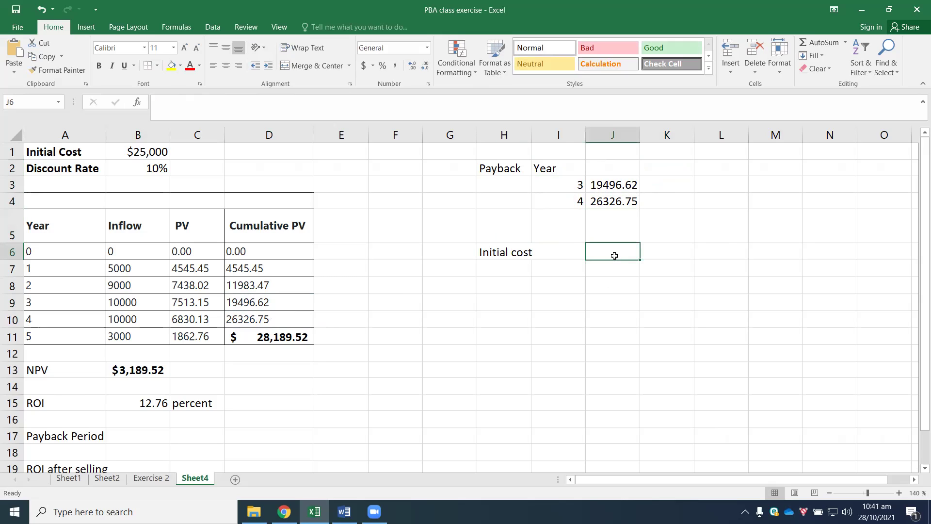
{"action": "type", "text": "="}
{"action": "left_click", "coordinate": [153, 155]}
{"action": "key", "text": "Return"}
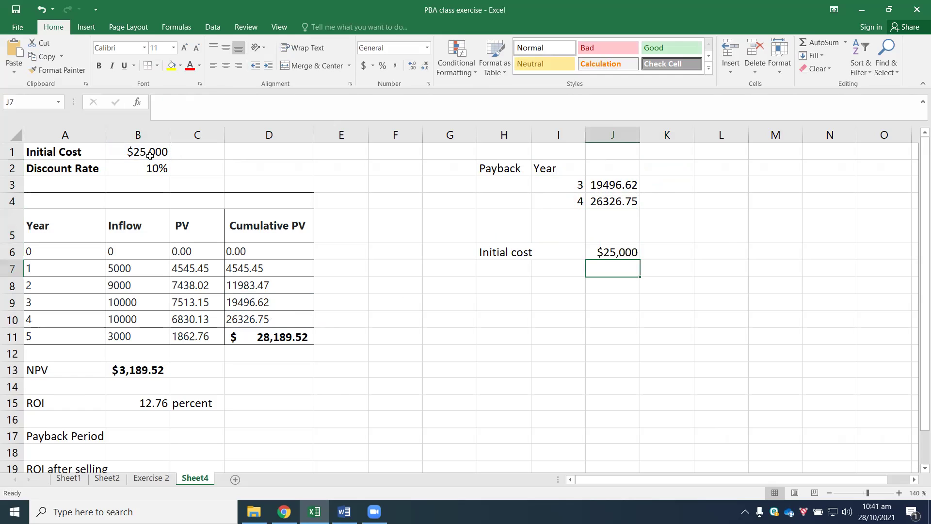
Enter the label Difference in H8 below the initial cost row.
{"action": "left_click", "coordinate": [609, 254]}
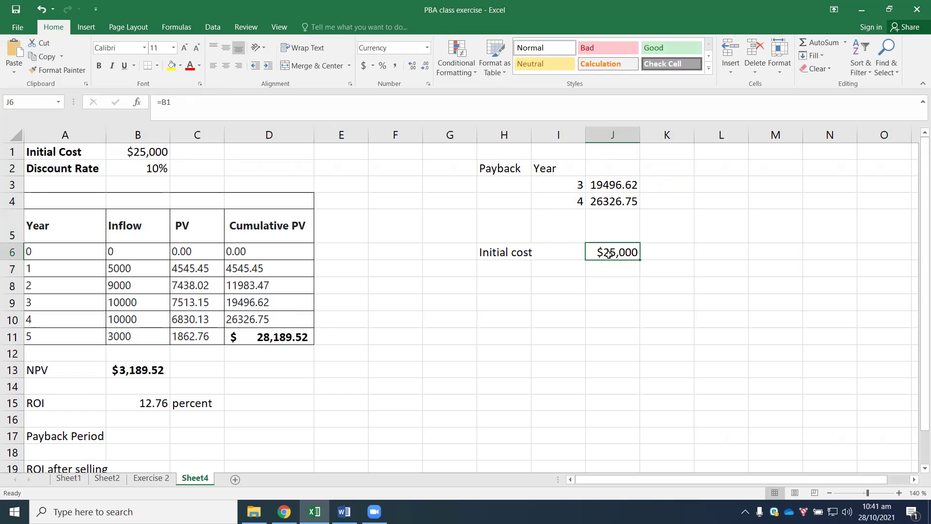
{"action": "left_click", "coordinate": [611, 185]}
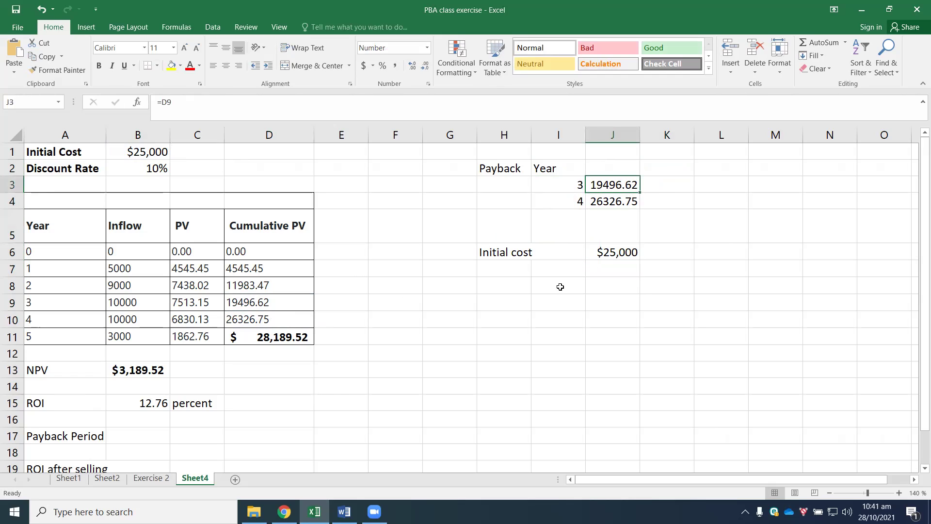
{"action": "left_click", "coordinate": [516, 285]}
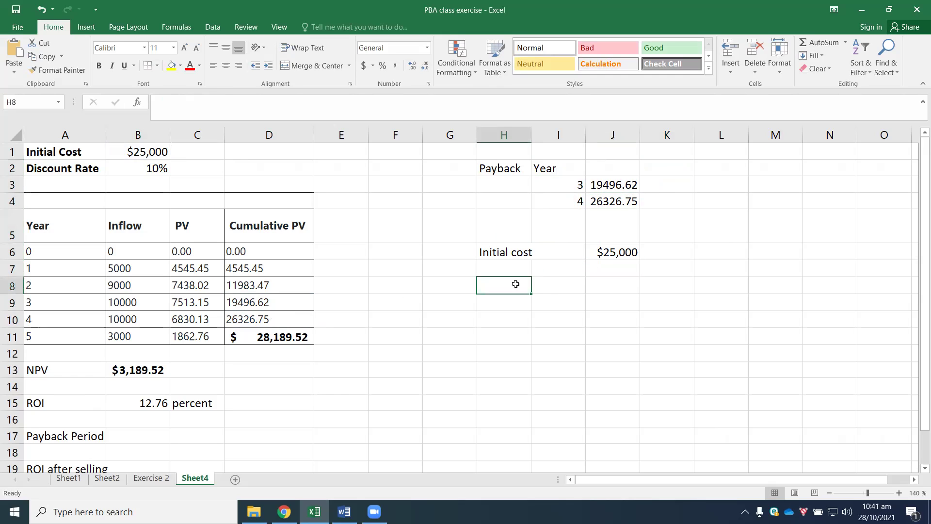
{"action": "type", "text": "Differenc"}
{"action": "key", "text": "BackSpace"}
{"action": "key", "text": "BackSpace"}
{"action": "type", "text": "nce"}
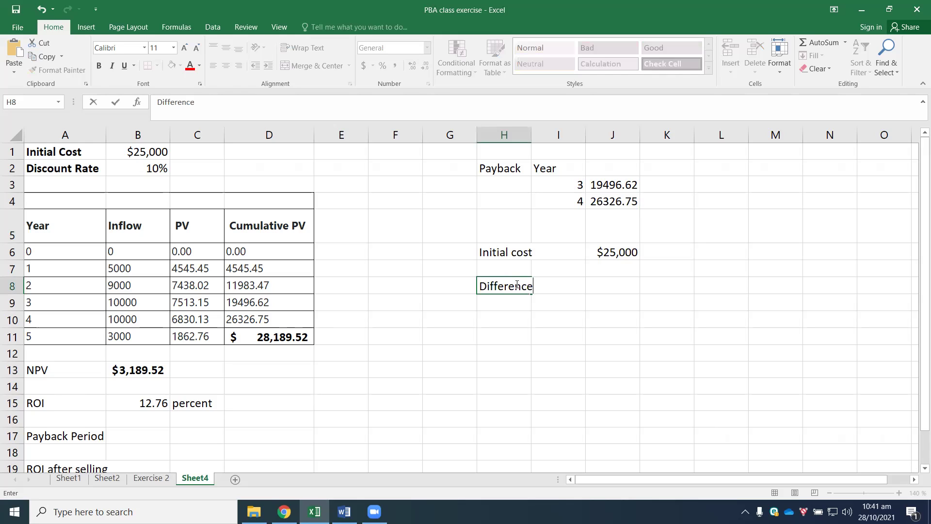
Subtract the year 3 cumulative PV from the initial cost in J8 with =J6-J3 and autofit the width of column J.
{"action": "left_click", "coordinate": [588, 286]}
{"action": "type", "text": "="}
{"action": "left_click", "coordinate": [599, 257]}
{"action": "type", "text": "-"}
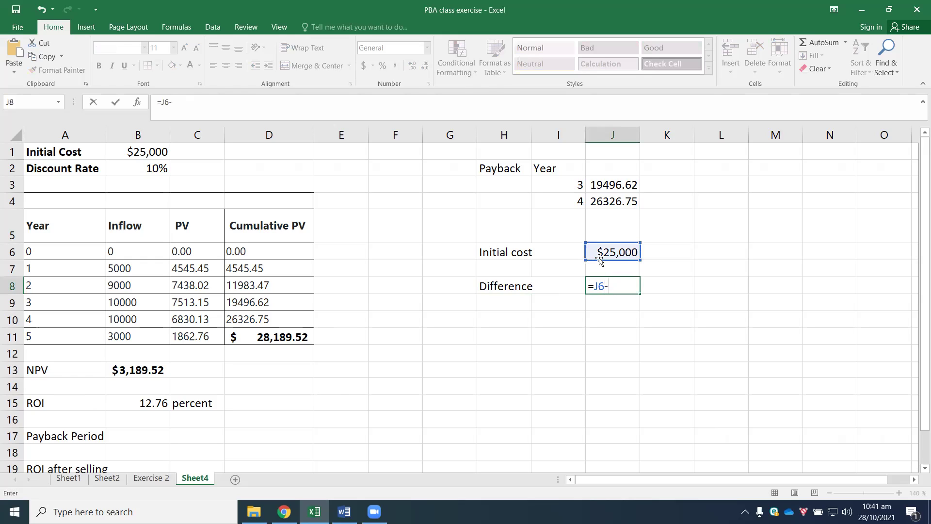
{"action": "left_click", "coordinate": [613, 185]}
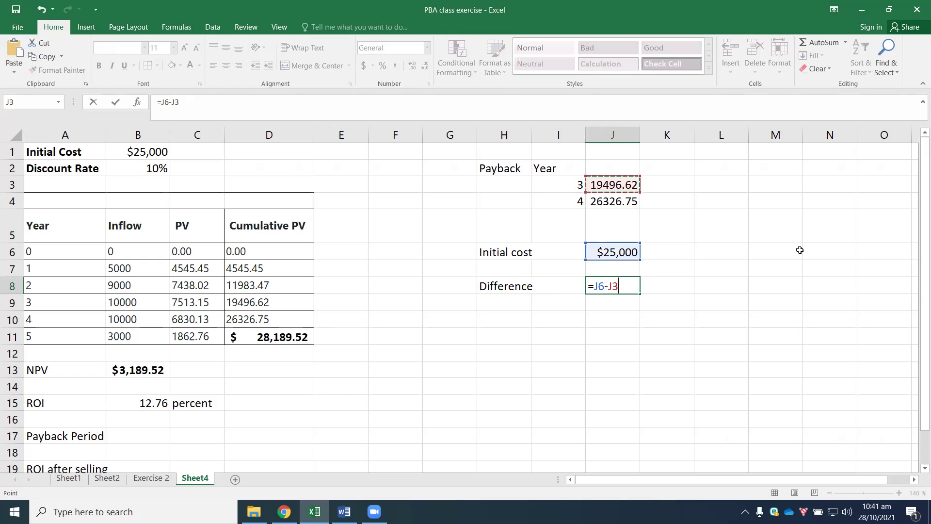
{"action": "key", "text": "Return"}
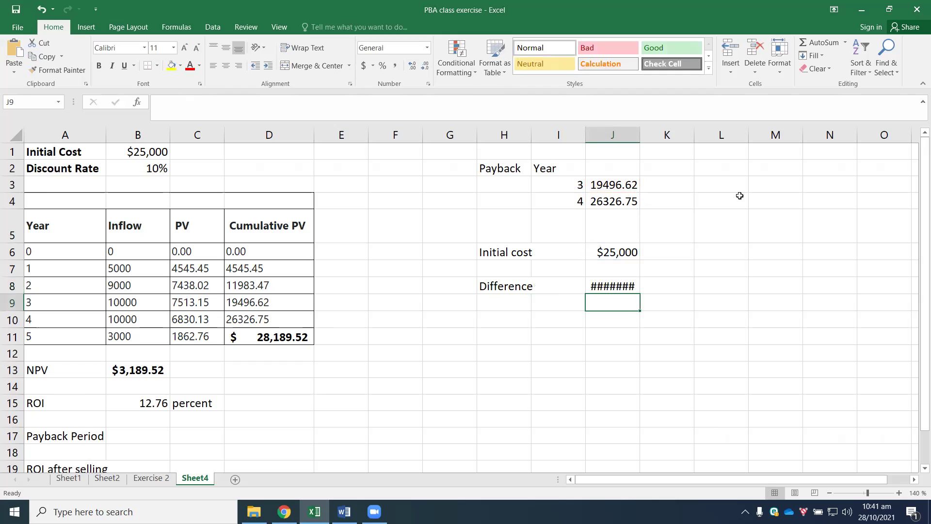
{"action": "double_click", "coordinate": [643, 133]}
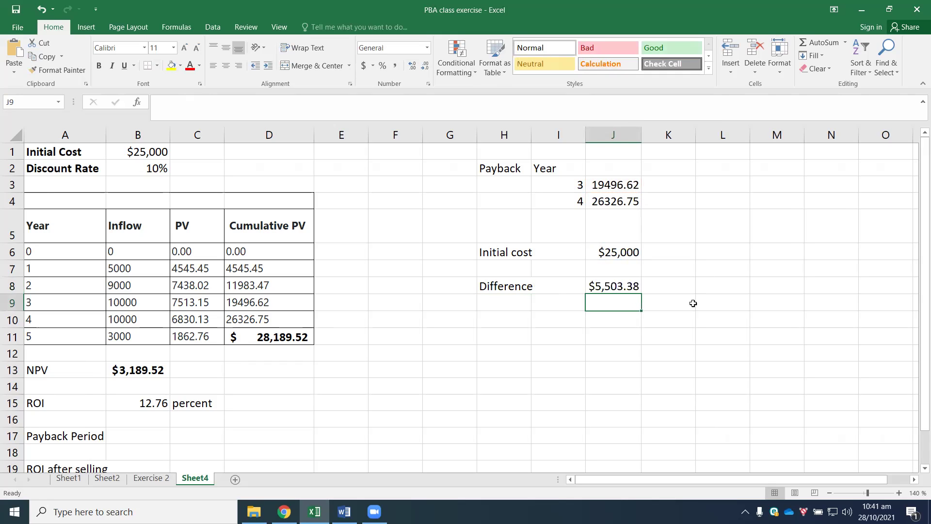
Calculate the difference between the year 4 and year 3 cumulative PVs in J9 with the formula =J4-J3.
{"action": "left_click", "coordinate": [605, 286]}
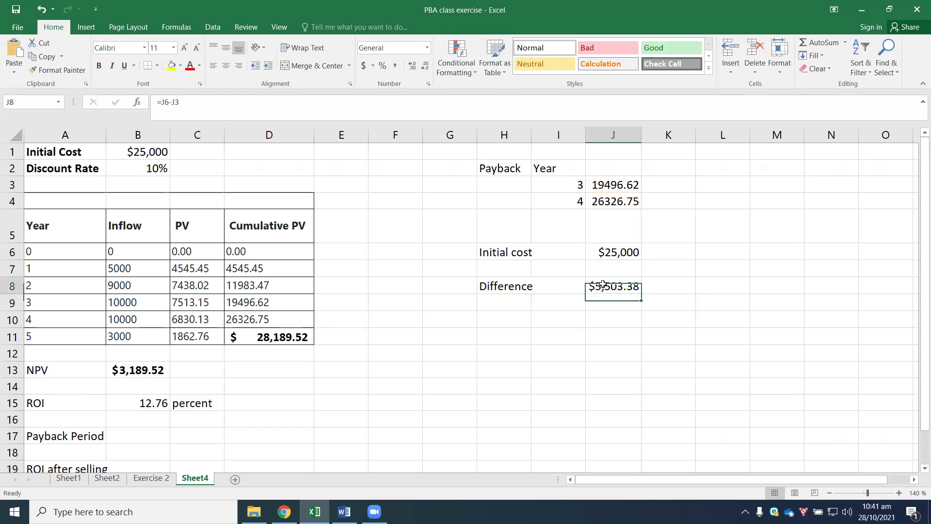
{"action": "left_click", "coordinate": [610, 252]}
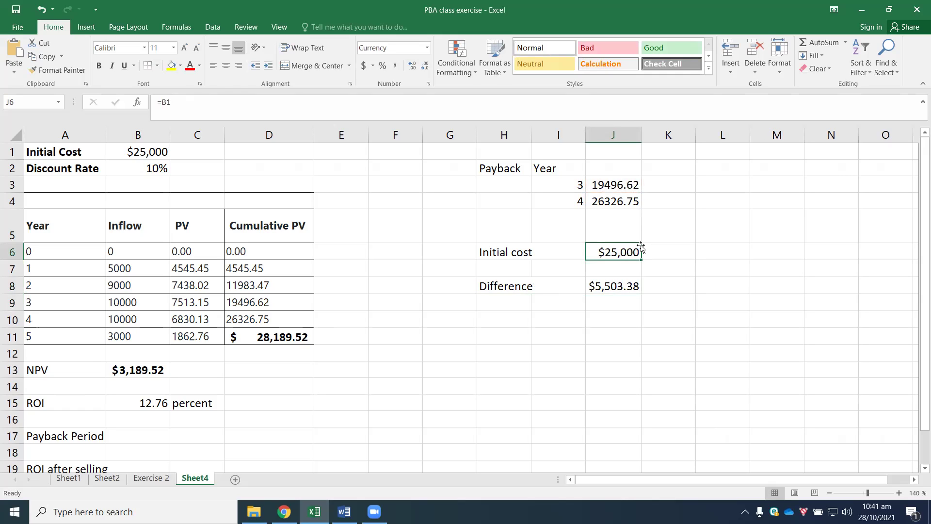
{"action": "left_click", "coordinate": [613, 291]}
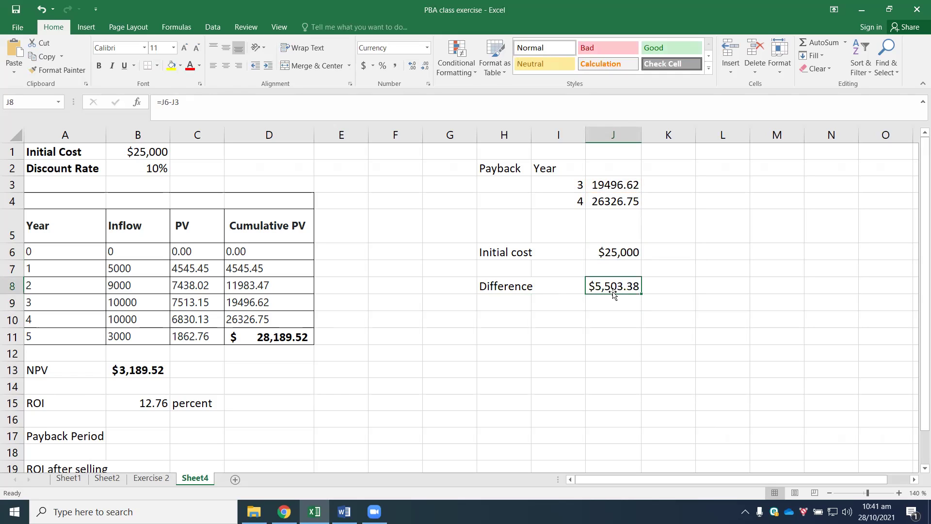
{"action": "left_click", "coordinate": [505, 298]}
{"action": "left_click_drag", "start_coordinate": [611, 186], "coordinate": [609, 203]}
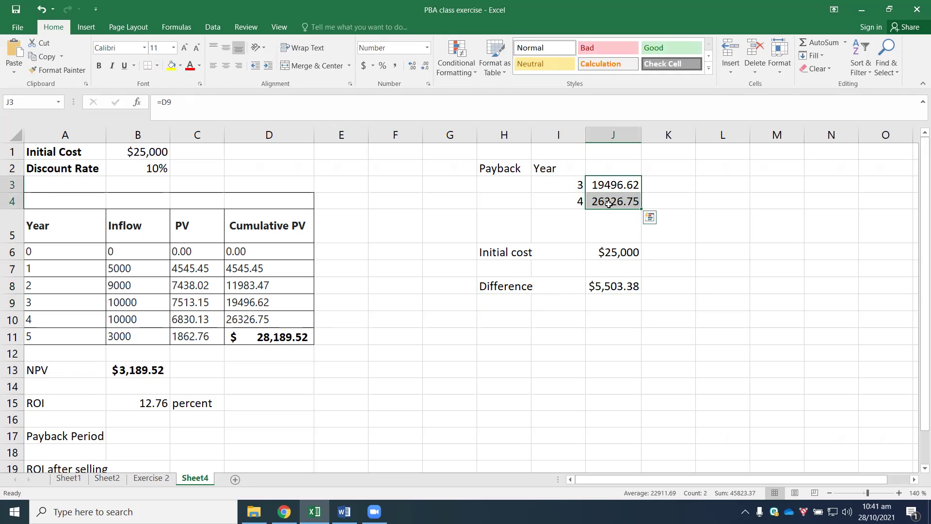
{"action": "left_click", "coordinate": [189, 322]}
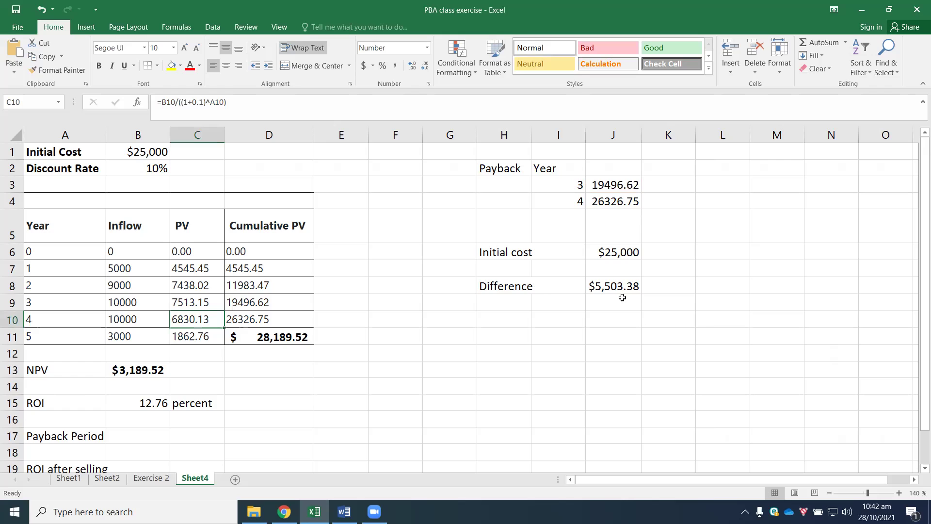
{"action": "left_click", "coordinate": [607, 305]}
{"action": "type", "text": "="}
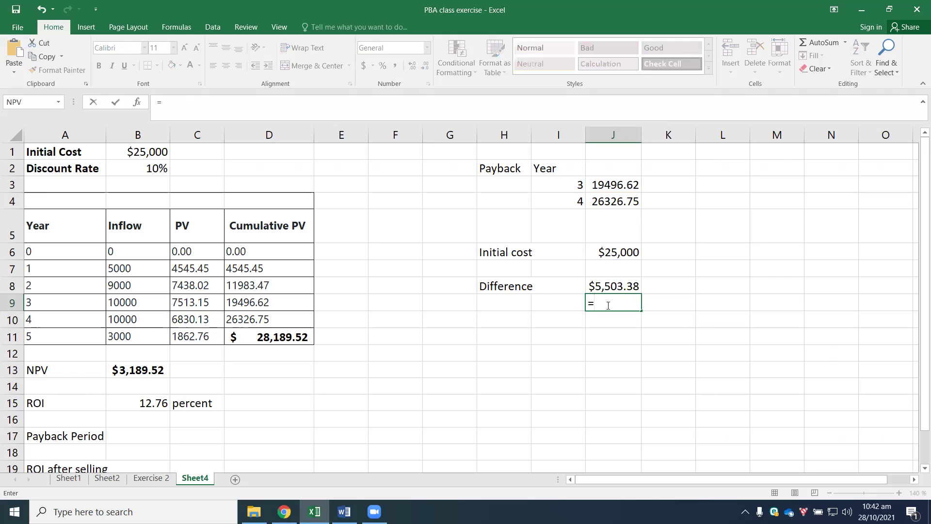
{"action": "left_click", "coordinate": [606, 198]}
{"action": "type", "text": "-"}
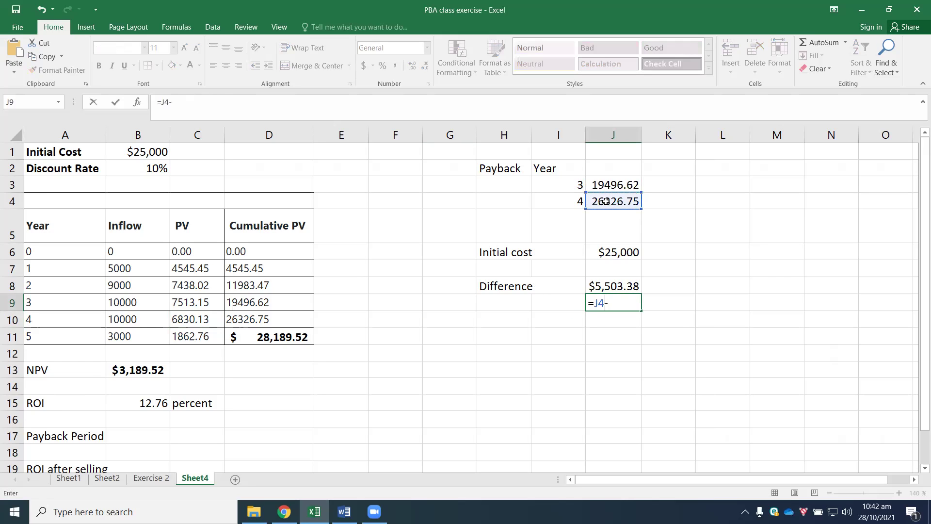
{"action": "left_click", "coordinate": [604, 184]}
{"action": "key", "text": "Return"}
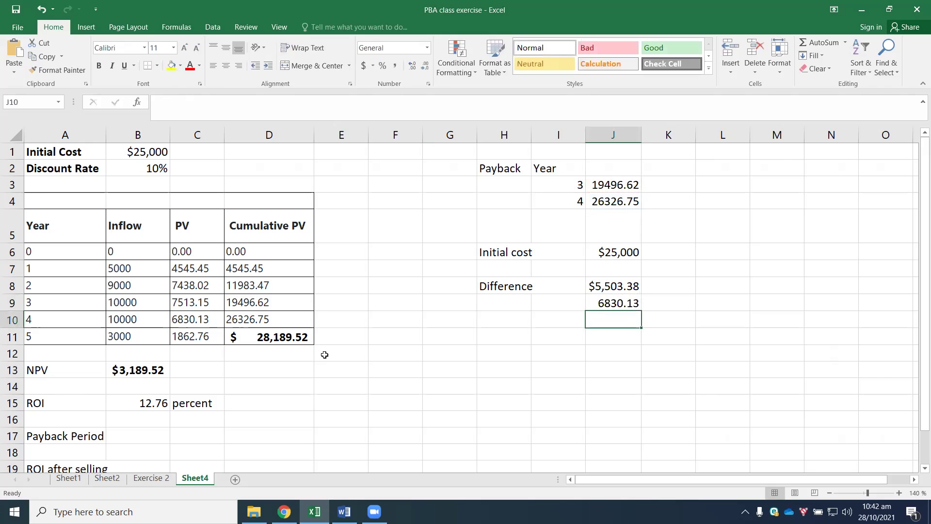
Compare J9 with the year 4 PV in C10 and enter the label Months in H10.
{"action": "left_click", "coordinate": [606, 300]}
{"action": "left_click", "coordinate": [190, 317]}
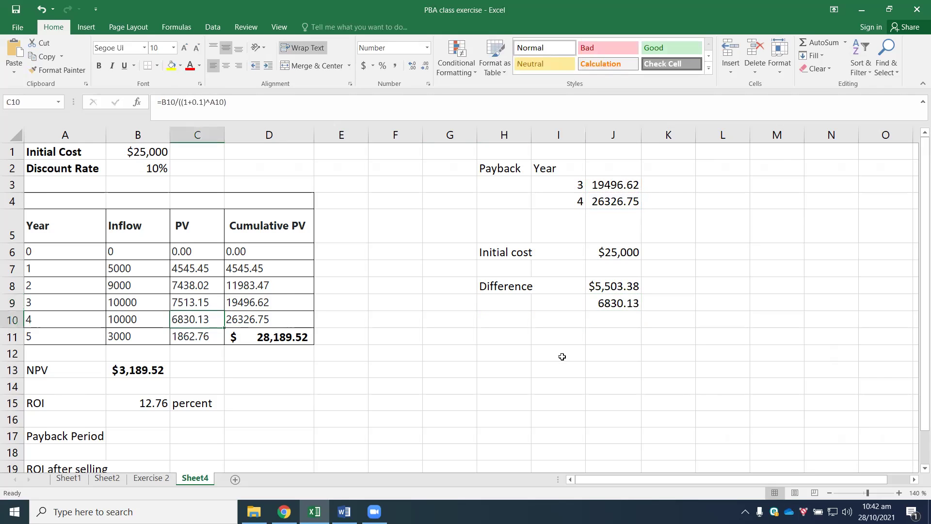
{"action": "left_click", "coordinate": [616, 303]}
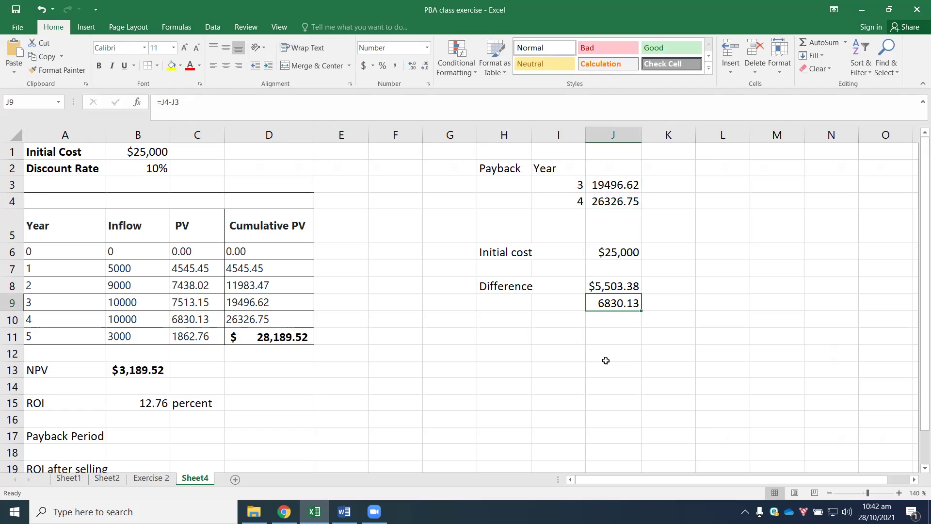
{"action": "left_click", "coordinate": [605, 324]}
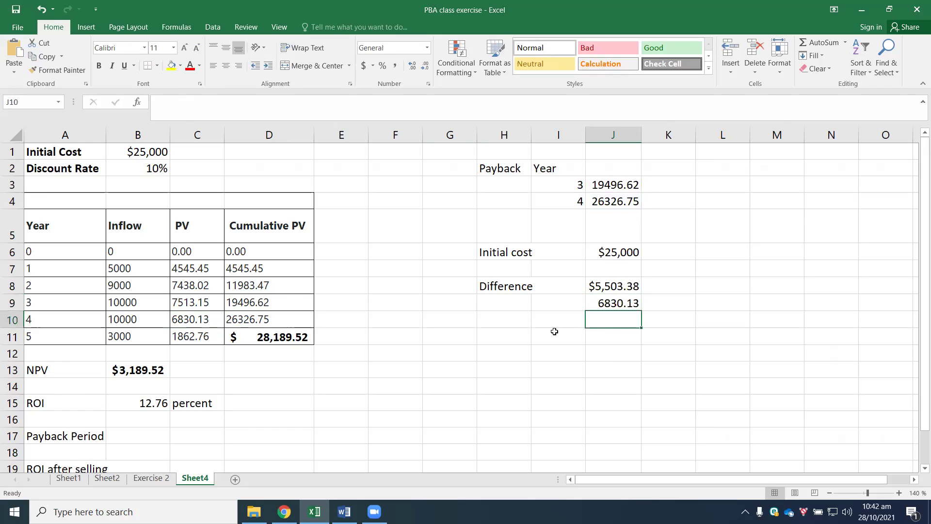
{"action": "left_click", "coordinate": [505, 324]}
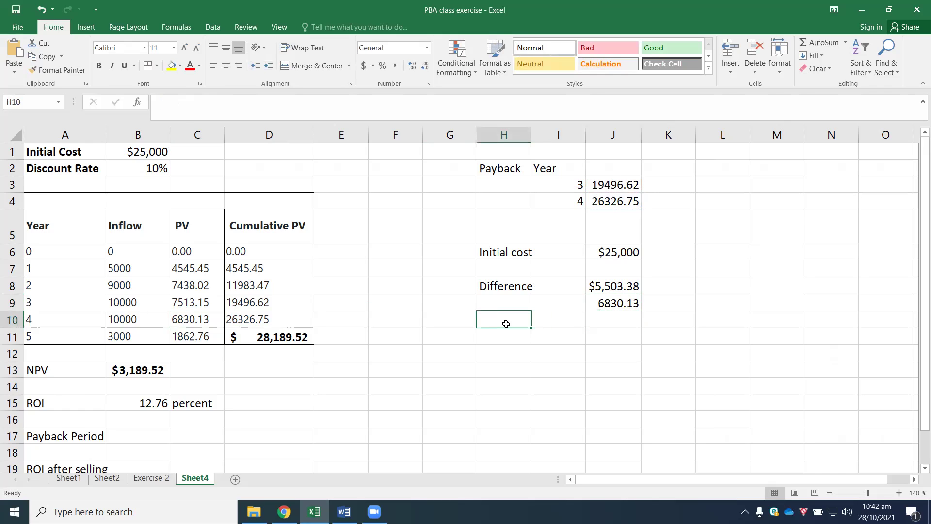
{"action": "type", "text": "Months"}
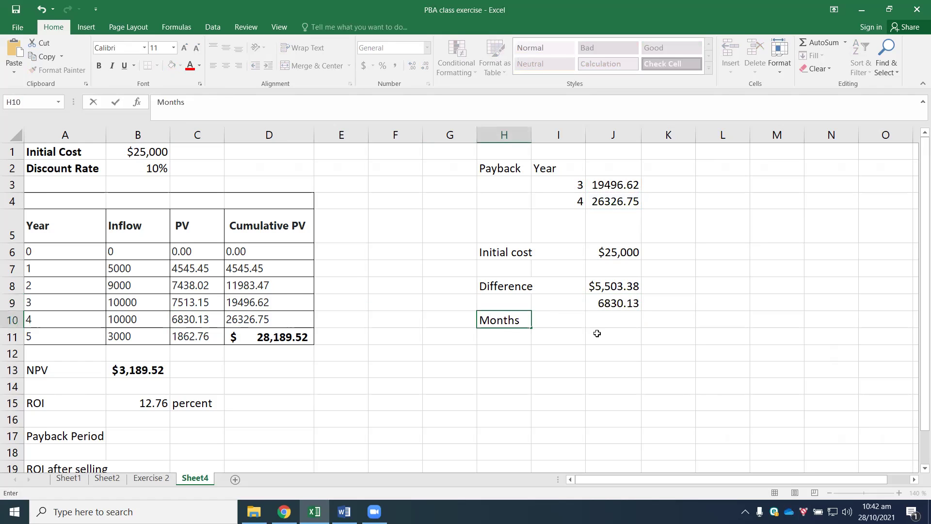
Calculate the payback months in J10 with the formula =J8/J9*12.
{"action": "left_click", "coordinate": [608, 319]}
{"action": "type", "text": "="}
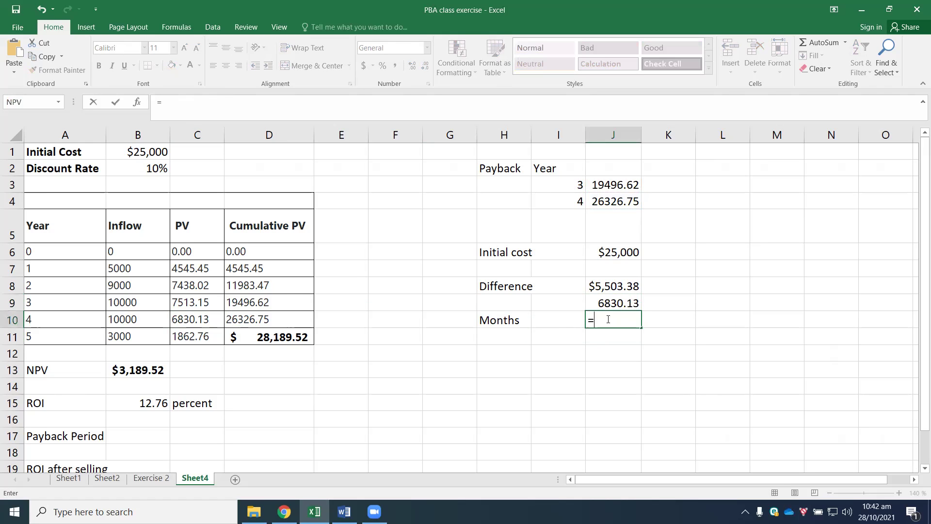
{"action": "left_click", "coordinate": [608, 286]}
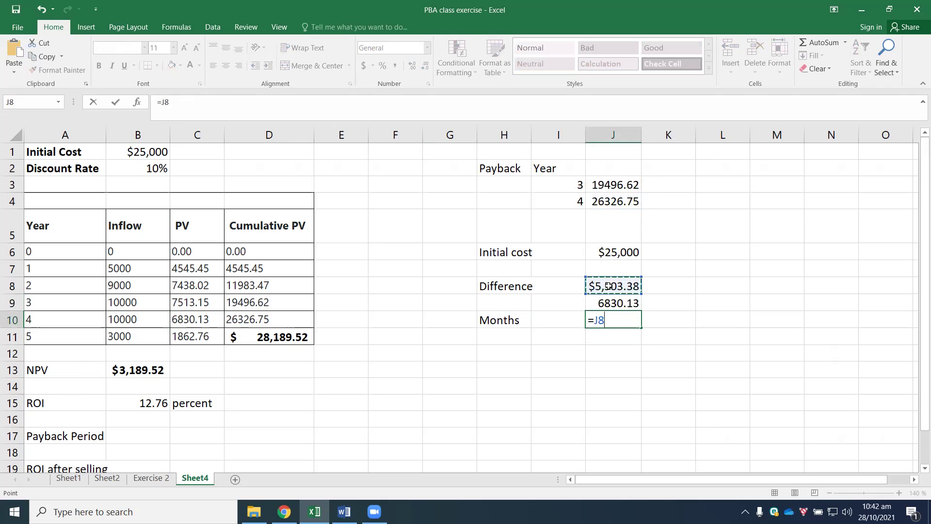
{"action": "type", "text": "/"}
{"action": "left_click", "coordinate": [616, 305]}
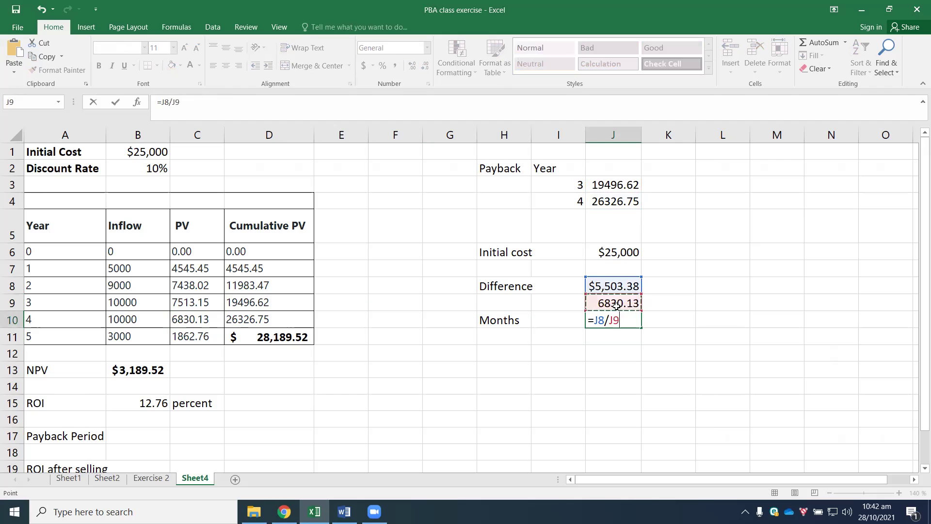
{"action": "type", "text": "*12"}
{"action": "key", "text": "Return"}
Apply the Accounting number format to the differences and months result in J8:J10.
{"action": "key", "text": "Up"}
{"action": "left_click", "coordinate": [363, 66]}
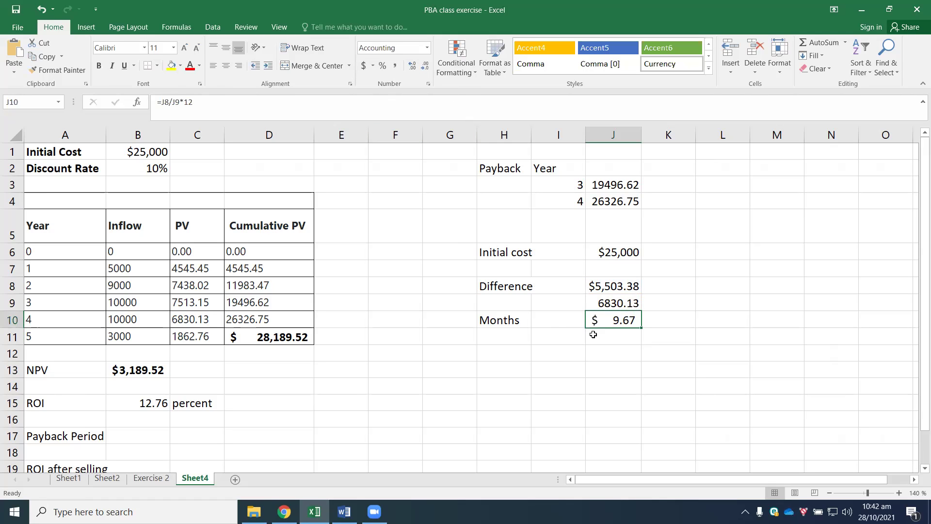
{"action": "left_click_drag", "start_coordinate": [595, 285], "coordinate": [600, 320]}
{"action": "left_click", "coordinate": [363, 66]}
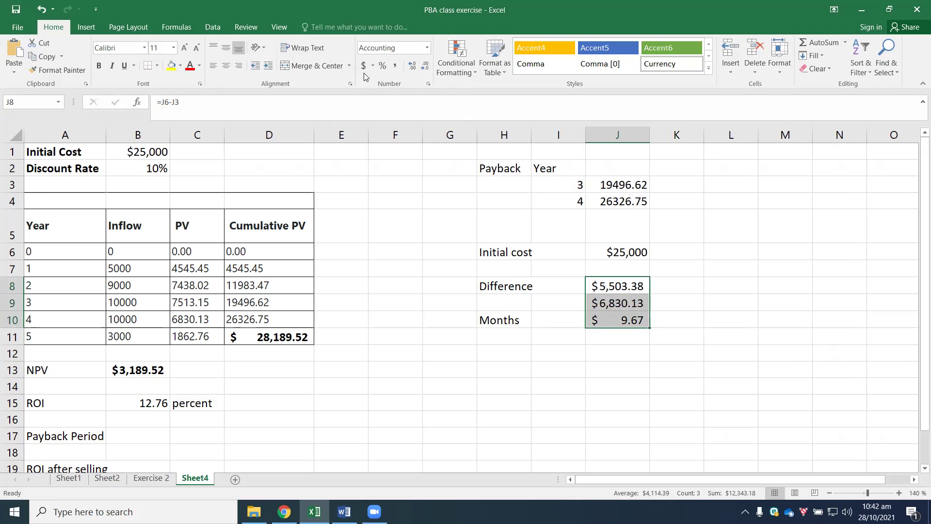
{"action": "left_click", "coordinate": [606, 286]}
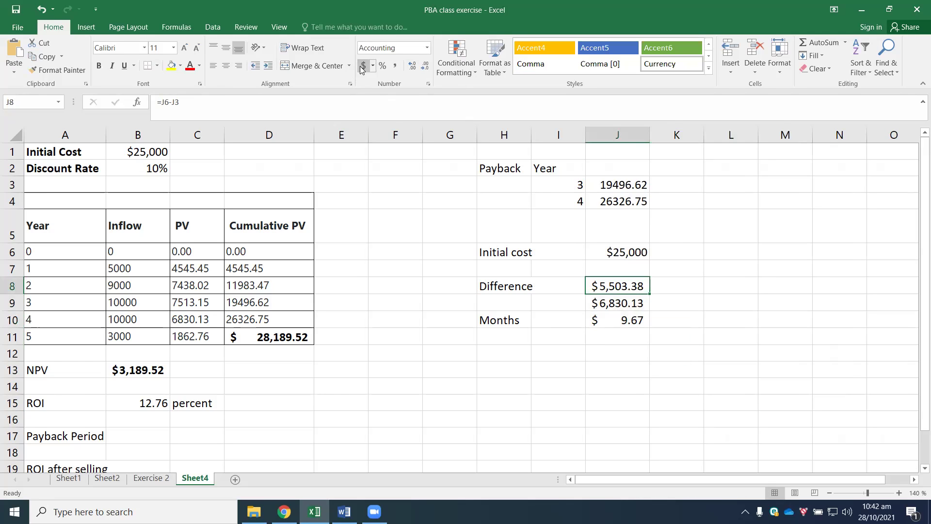
{"action": "left_click", "coordinate": [618, 336]}
Apply the Number format to the months result in J10 and enter the unit months beside it in K10.
{"action": "left_click", "coordinate": [617, 315]}
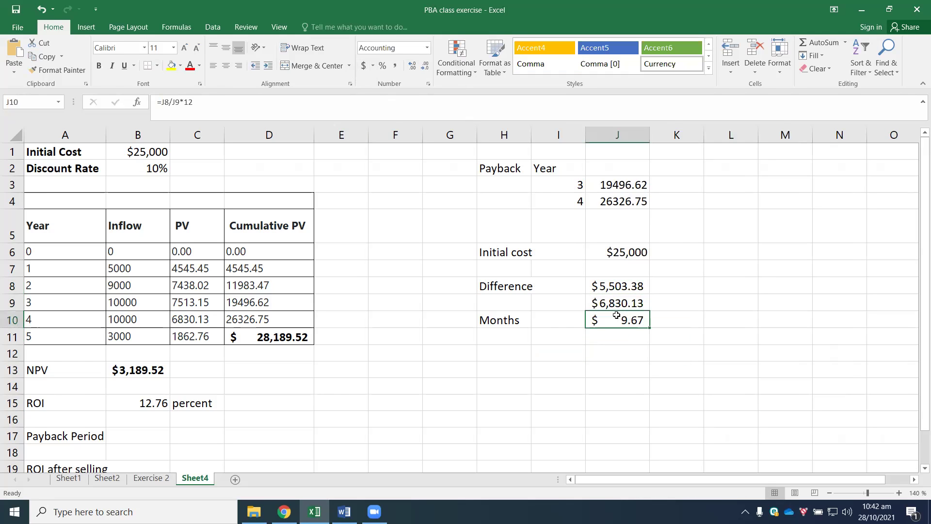
{"action": "left_click", "coordinate": [427, 51]}
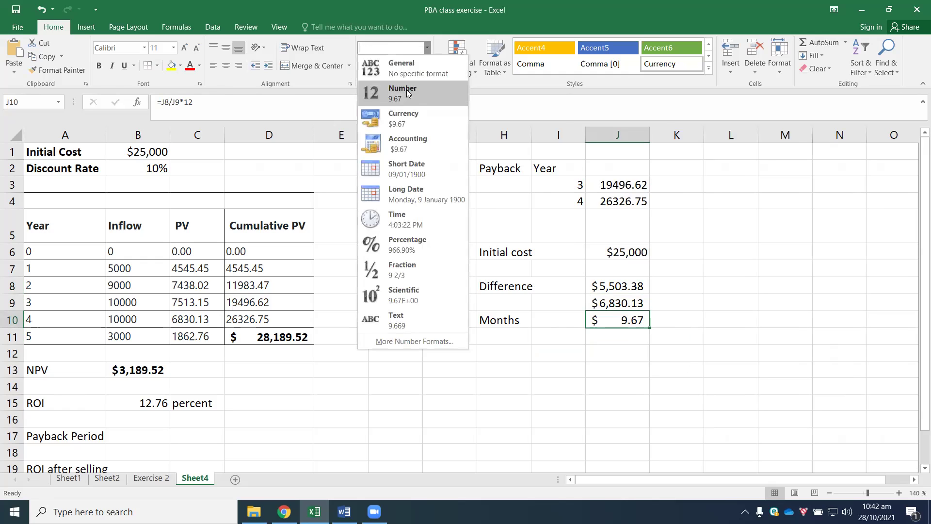
{"action": "left_click", "coordinate": [409, 95]}
{"action": "left_click", "coordinate": [615, 365]}
{"action": "left_click", "coordinate": [672, 325]}
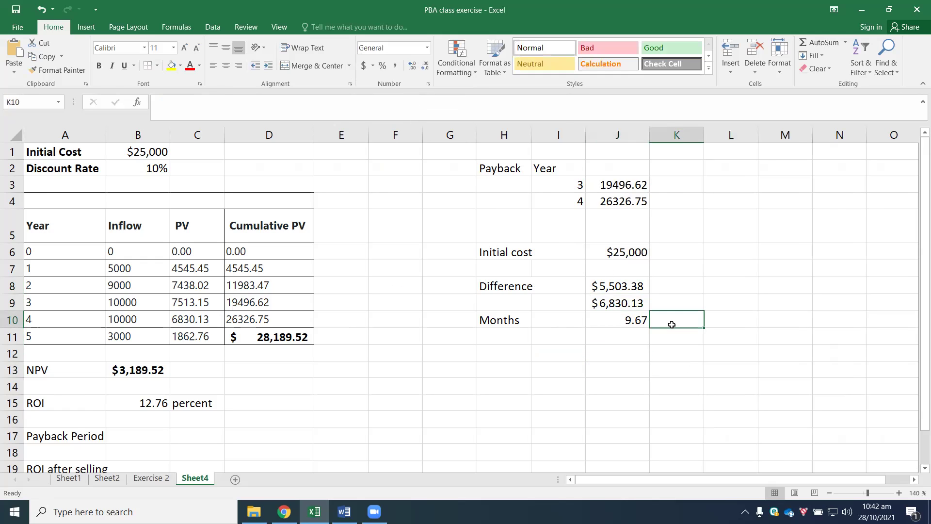
{"action": "type", "text": "months"}
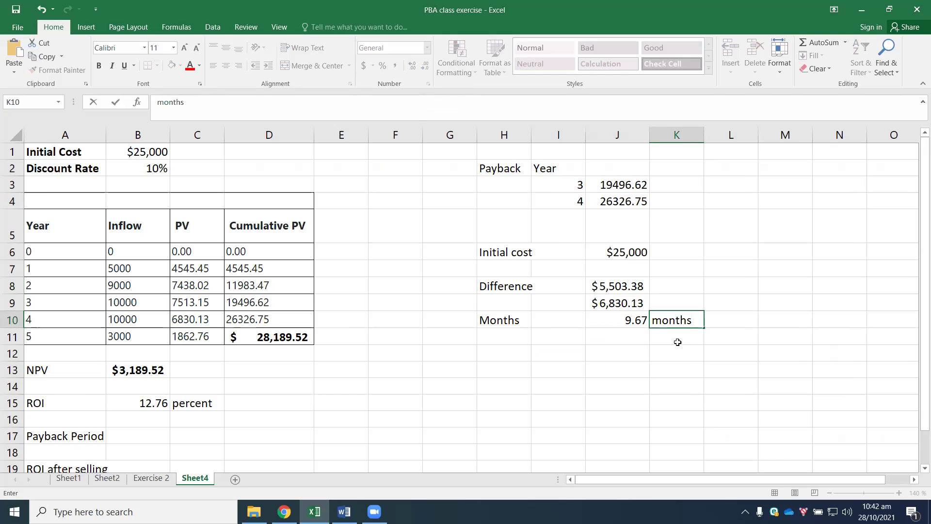
{"action": "left_click", "coordinate": [677, 342]}
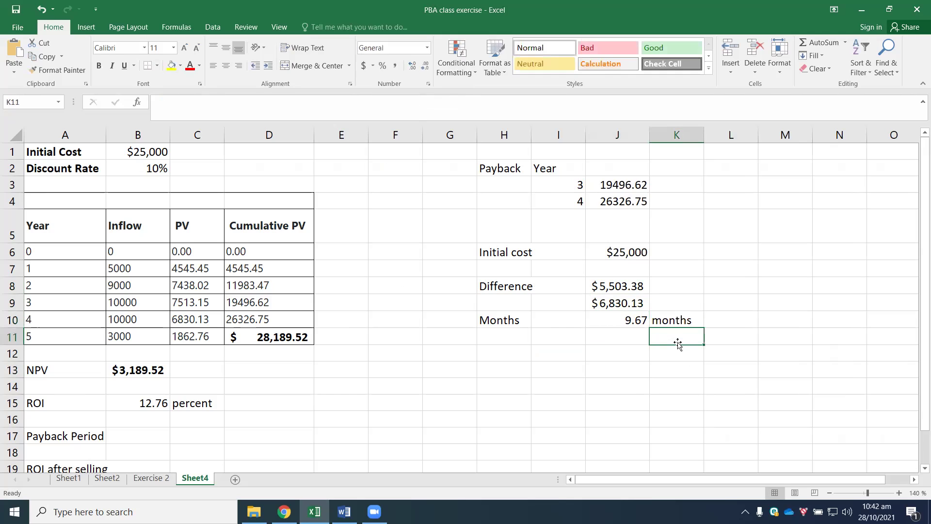
Enter the heading Crosscheck in M8.
{"action": "left_click", "coordinate": [771, 285]}
{"action": "type", "text": "Corss"}
{"action": "key", "text": "BackSpace"}
{"action": "key", "text": "BackSpace"}
{"action": "key", "text": "BackSpace"}
{"action": "key", "text": "BackSpace"}
{"action": "type", "text": "rossc"}
{"action": "key", "text": "BackSpace"}
{"action": "type", "text": "check"}
{"action": "left_click", "coordinate": [771, 323]}
Calculate the monthly inflow for year 4 in M9 with the formula =J9/12.
{"action": "left_click", "coordinate": [777, 298]}
{"action": "type", "text": "="}
{"action": "left_click", "coordinate": [619, 297]}
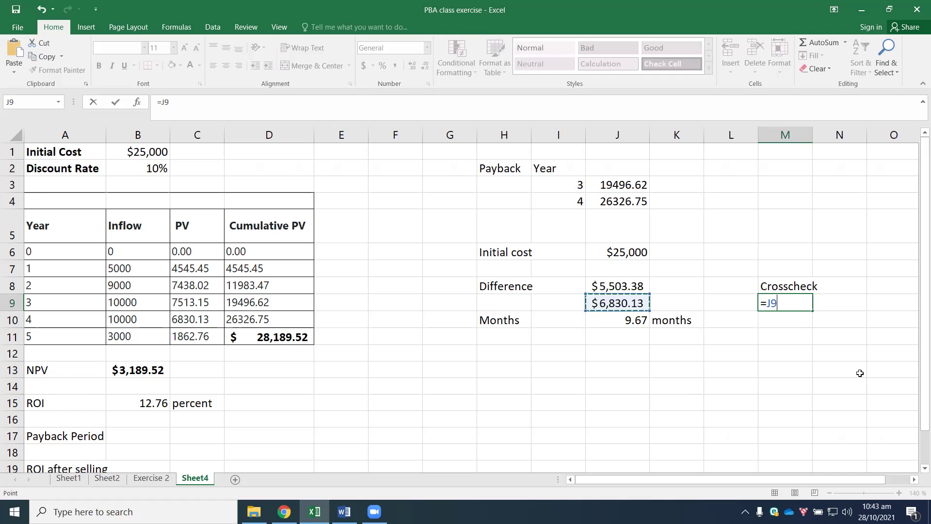
{"action": "type", "text": "/12"}
{"action": "key", "text": "Return"}
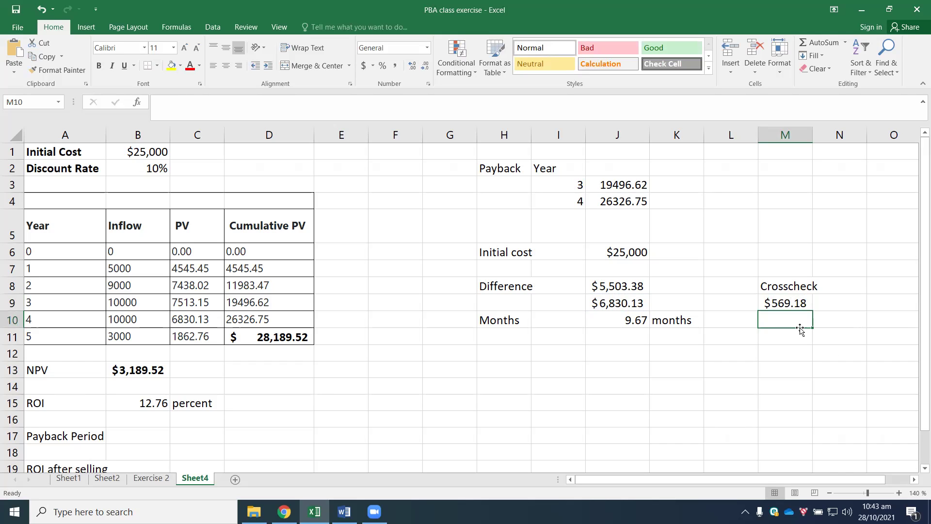
Multiply the monthly inflow by the payback months in M10 with the formula =M9*J10.
{"action": "type", "text": "="}
{"action": "left_click", "coordinate": [775, 303]}
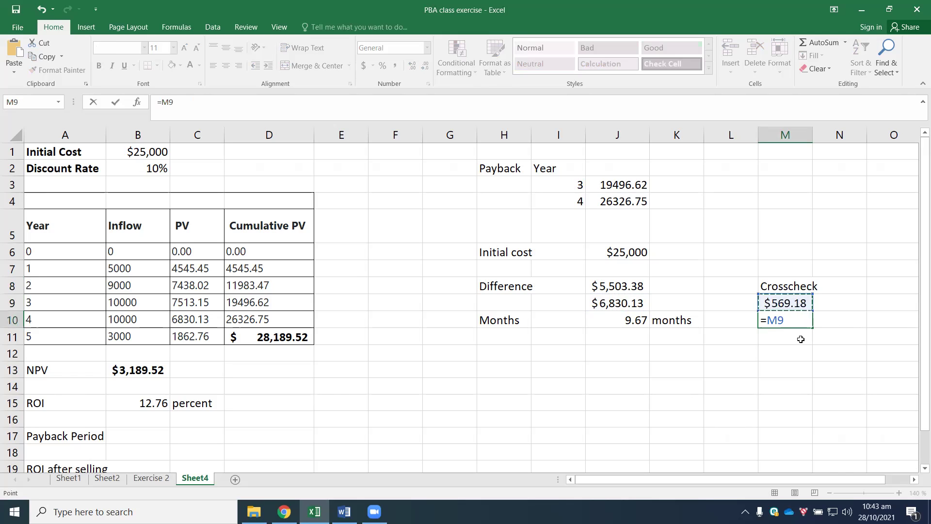
{"action": "type", "text": "*"}
{"action": "left_click", "coordinate": [627, 320]}
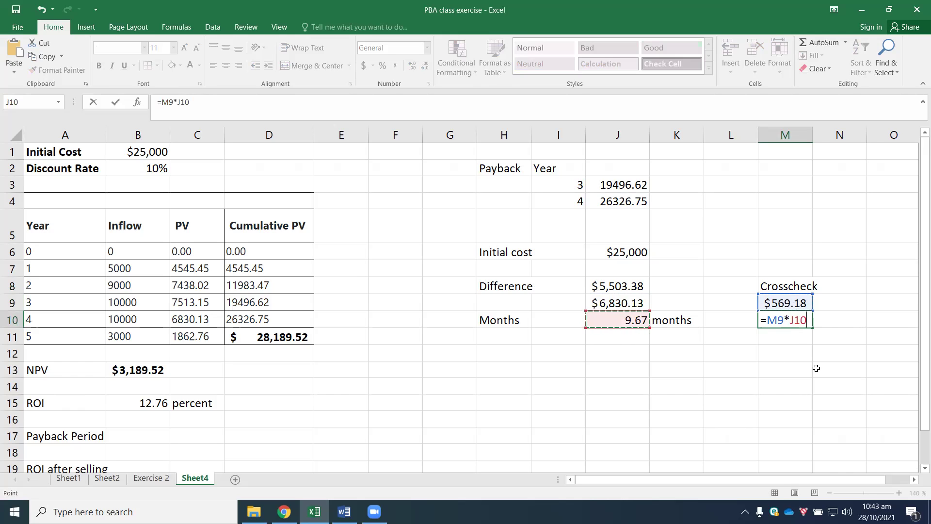
{"action": "key", "text": "Return"}
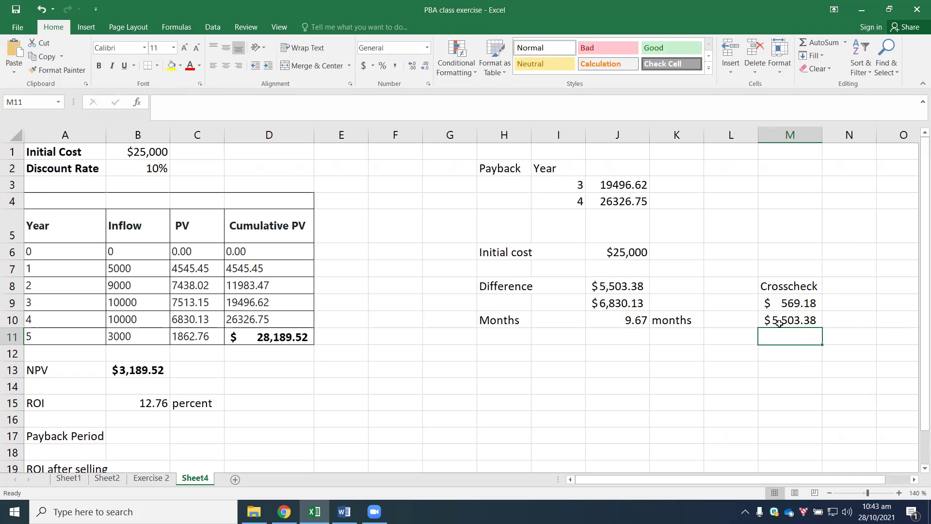
Fill the crosscheck result in M10 and the matching difference in J8 with yellow.
{"action": "left_click", "coordinate": [795, 322]}
{"action": "left_click", "coordinate": [172, 66]}
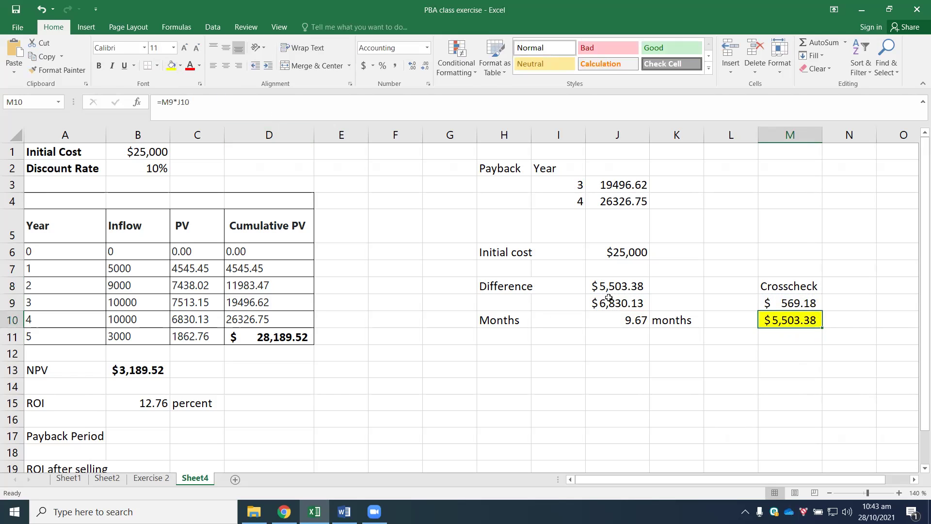
{"action": "left_click", "coordinate": [612, 290]}
{"action": "left_click", "coordinate": [172, 66]}
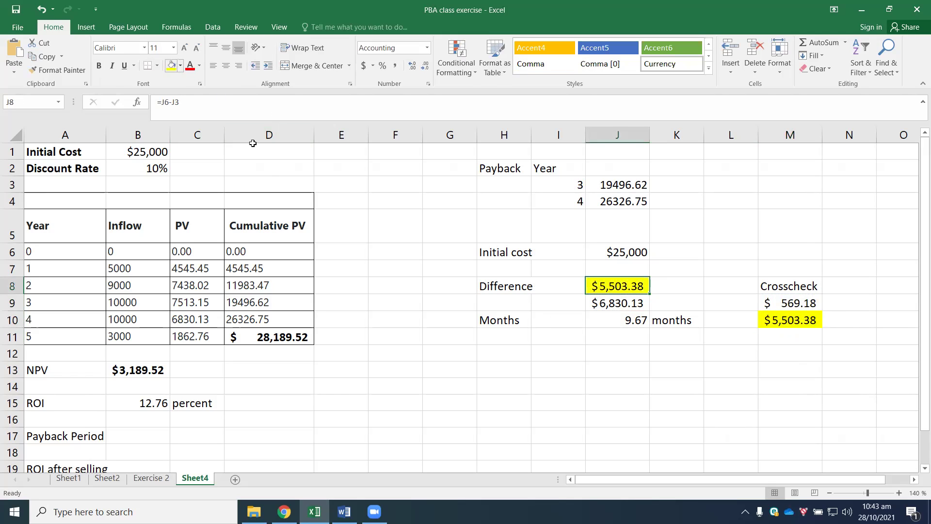
Make the payback months result in J10 bold and underlined.
{"action": "left_click", "coordinate": [626, 323]}
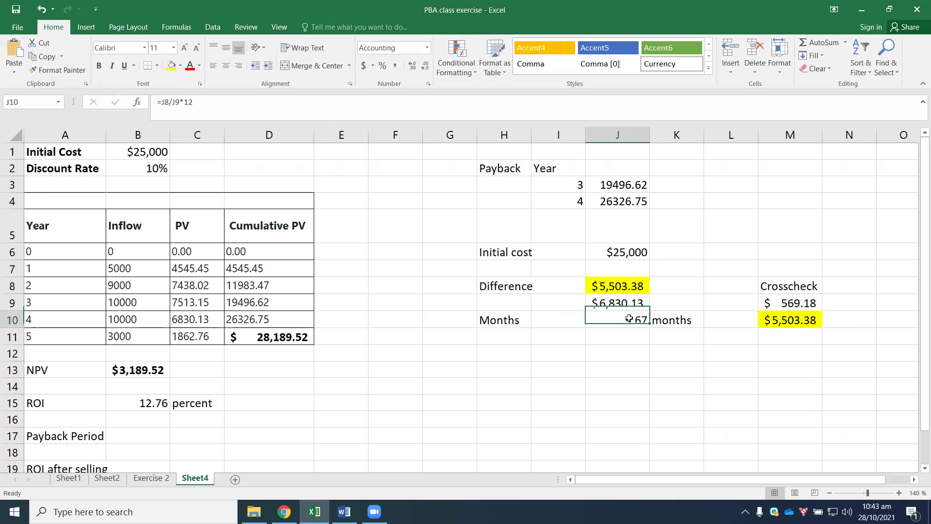
{"action": "key", "text": "ctrl+b"}
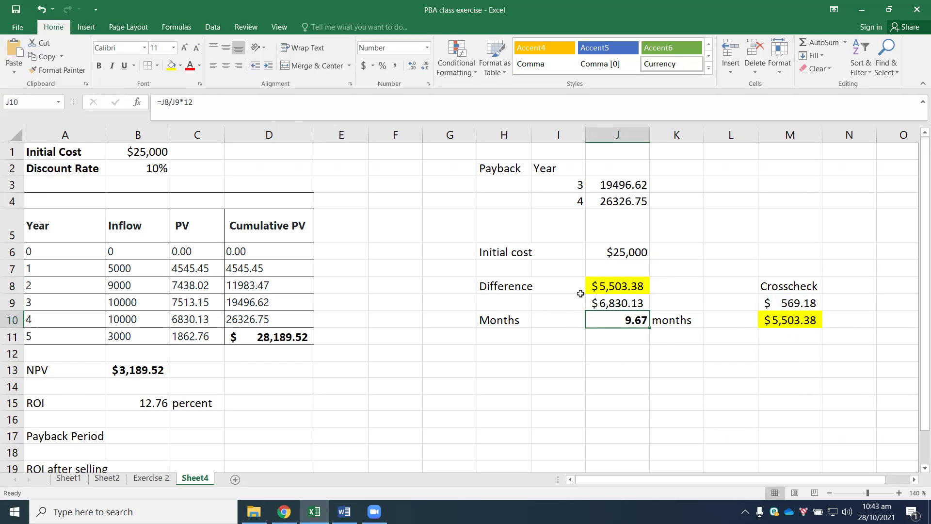
{"action": "key", "text": "ctrl+u"}
Enter the payback period as 3 years in B17 and 9.67 months in C17.
{"action": "scroll", "coordinate": [391, 297], "scroll_direction": "down", "scroll_amount": 1}
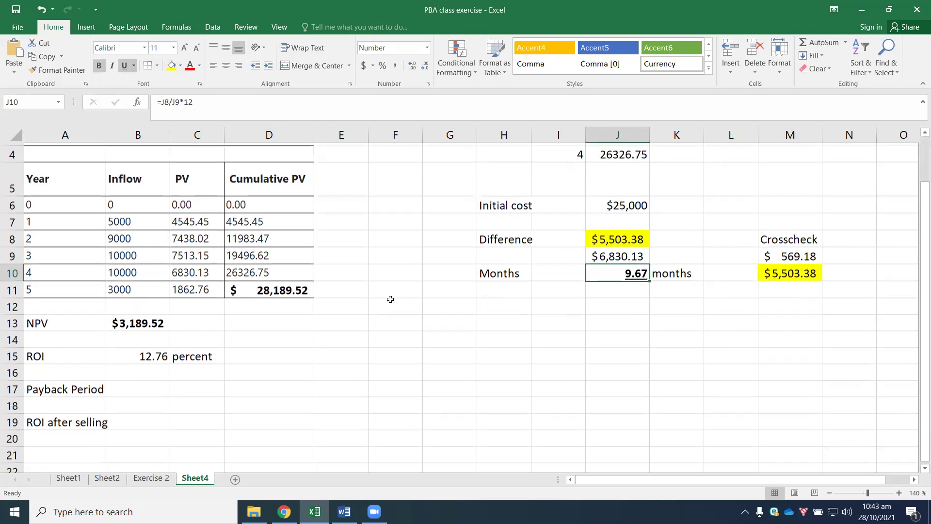
{"action": "left_click", "coordinate": [141, 387]}
{"action": "scroll", "coordinate": [616, 374], "scroll_direction": "up", "scroll_amount": 1}
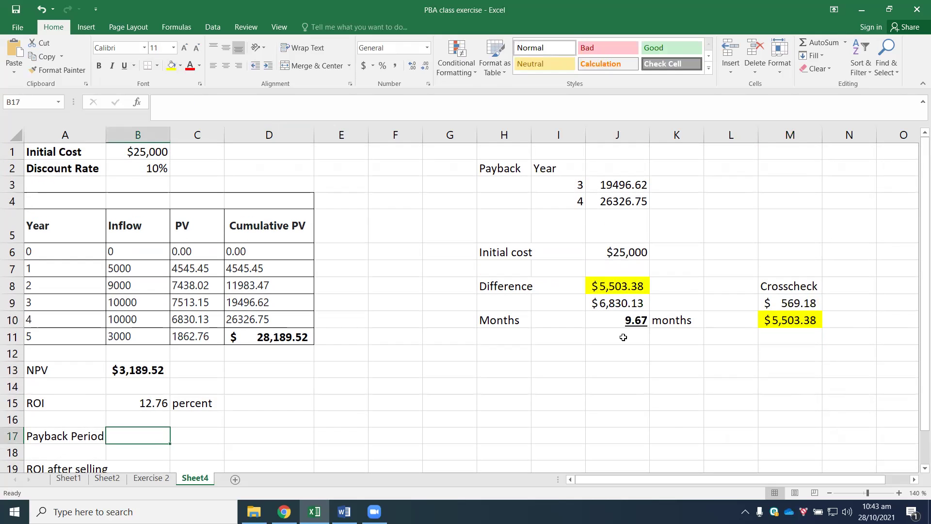
{"action": "left_click_drag", "start_coordinate": [573, 184], "coordinate": [626, 184]}
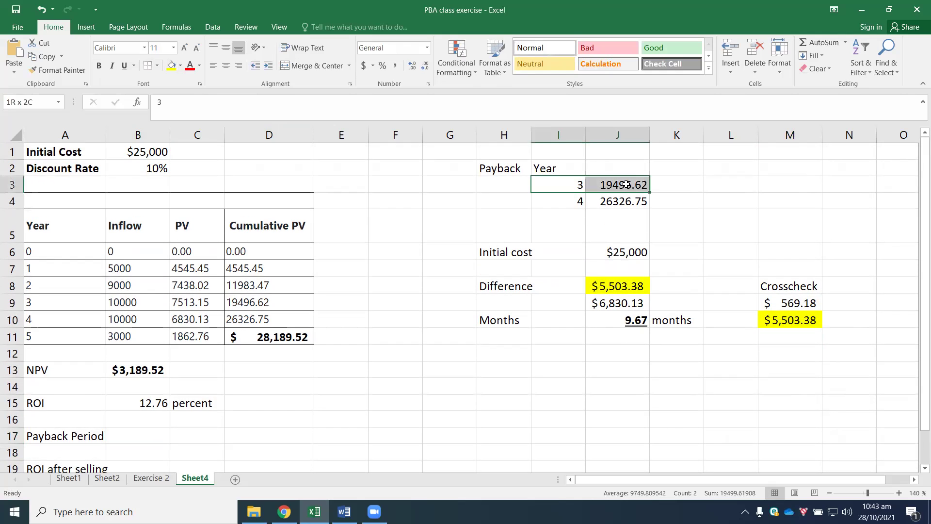
{"action": "double_click", "coordinate": [124, 431]}
{"action": "type", "text": "3 years"}
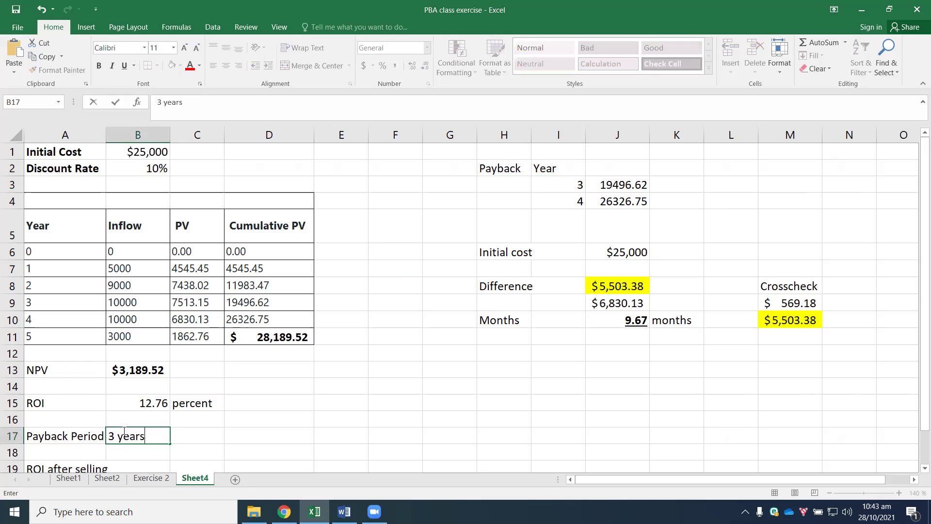
{"action": "key", "text": "Tab"}
{"action": "type", "text": "9."}
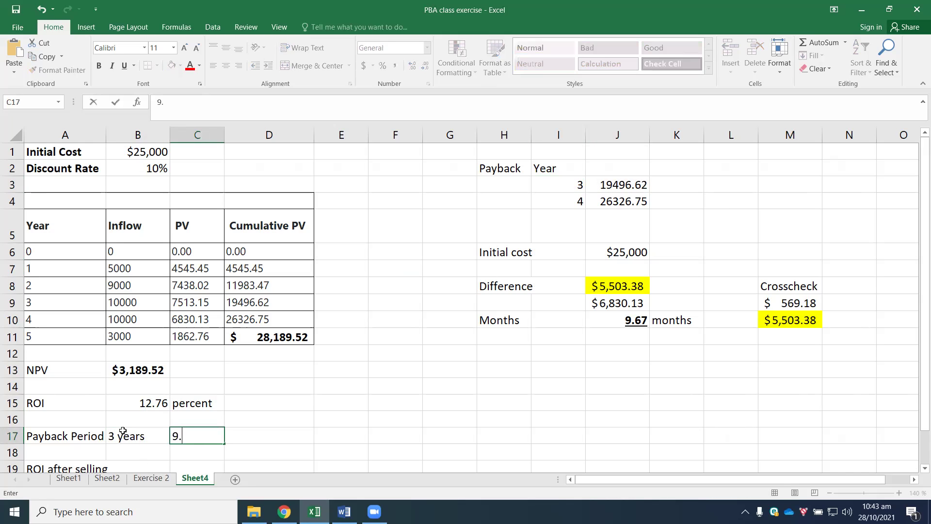
{"action": "type", "text": "67 months"}
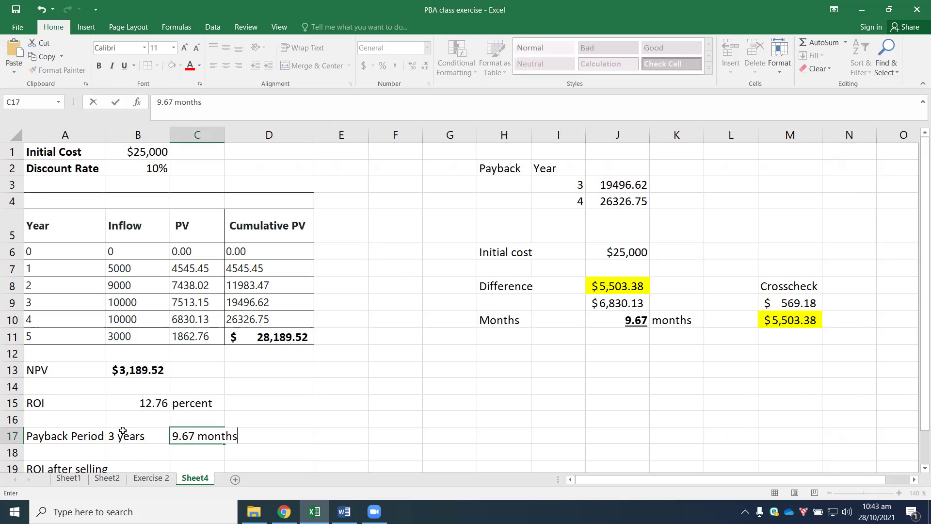
Make the payback period in row 17 and the ROI result with its percent label in B15:C15 bold.
{"action": "left_click_drag", "start_coordinate": [252, 438], "coordinate": [140, 439]}
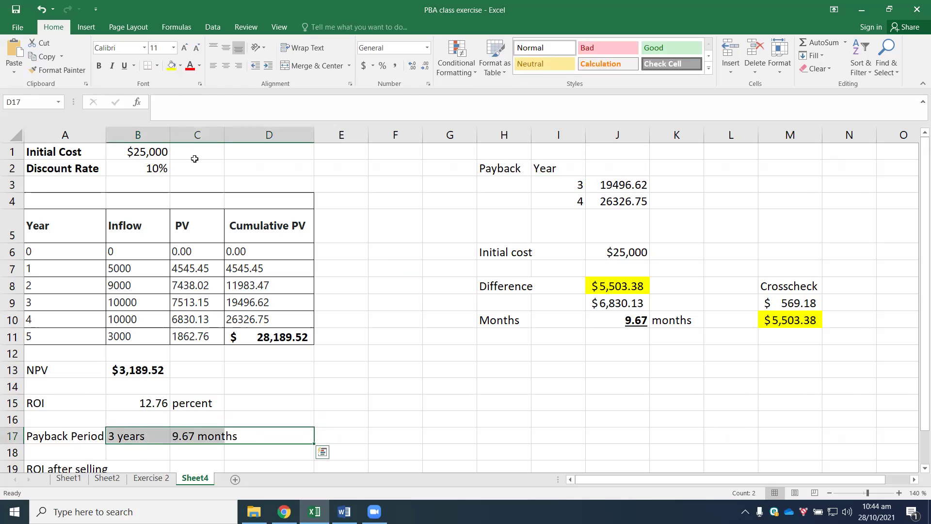
{"action": "left_click", "coordinate": [99, 66]}
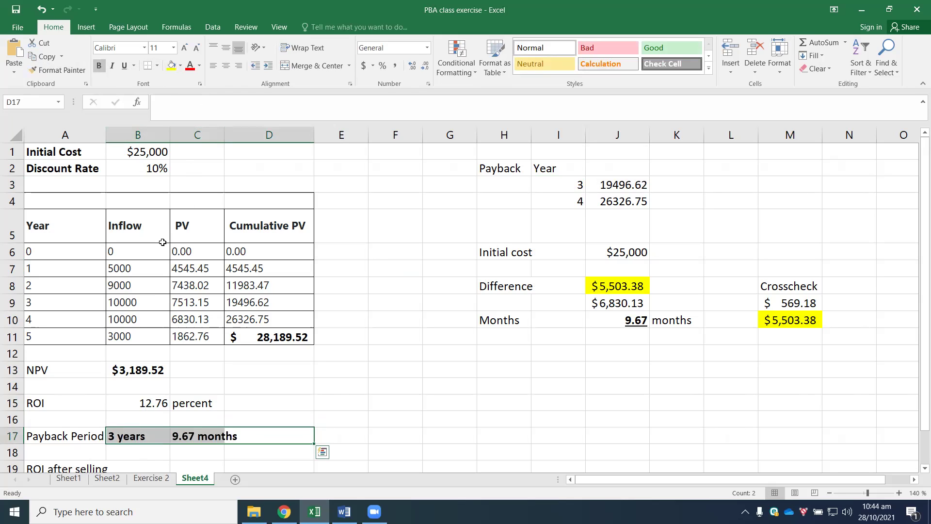
{"action": "left_click_drag", "start_coordinate": [139, 405], "coordinate": [196, 405]}
{"action": "left_click", "coordinate": [99, 66]}
Switch to the Moodle course page in Chrome, dismiss the session timeout notice, check the system's selling price question and return to Excel.
{"action": "scroll", "coordinate": [258, 308], "scroll_direction": "down", "scroll_amount": 2}
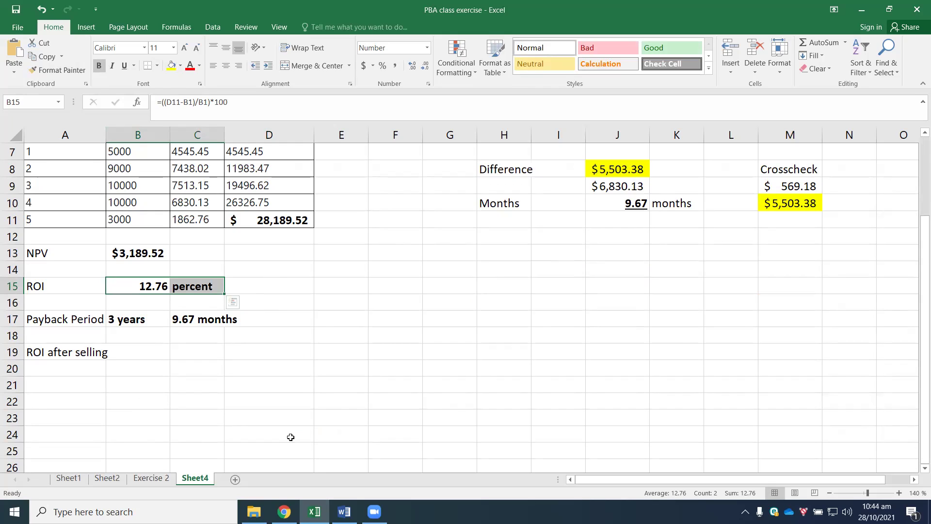
{"action": "left_click", "coordinate": [284, 512]}
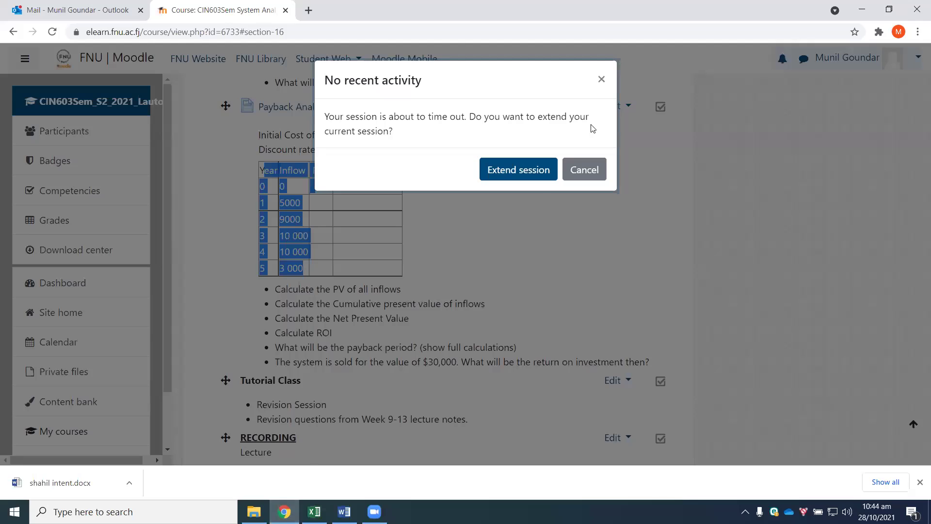
{"action": "left_click", "coordinate": [600, 78]}
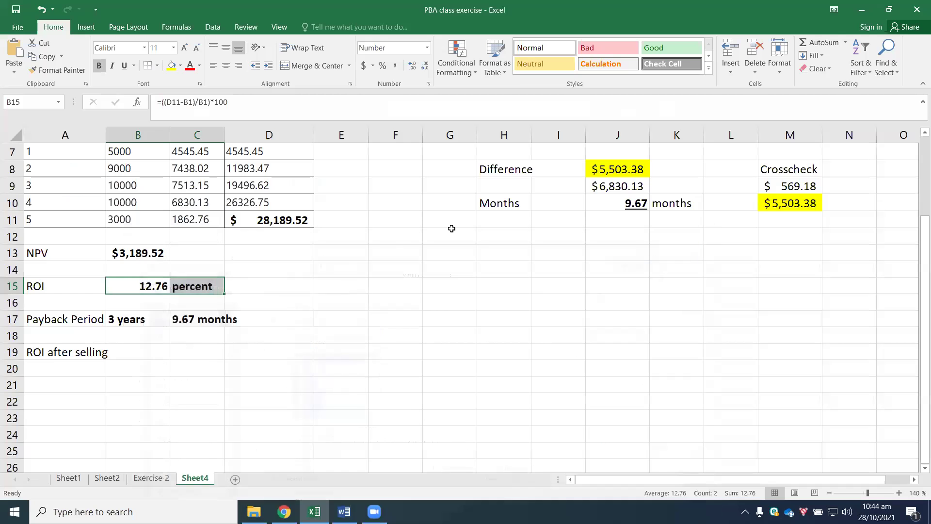
{"action": "left_click", "coordinate": [862, 9]}
Fit column A to its contents and write the ROI after selling formula as the text ((SP-CP)/CP)*100 in B19.
{"action": "left_click", "coordinate": [116, 350]}
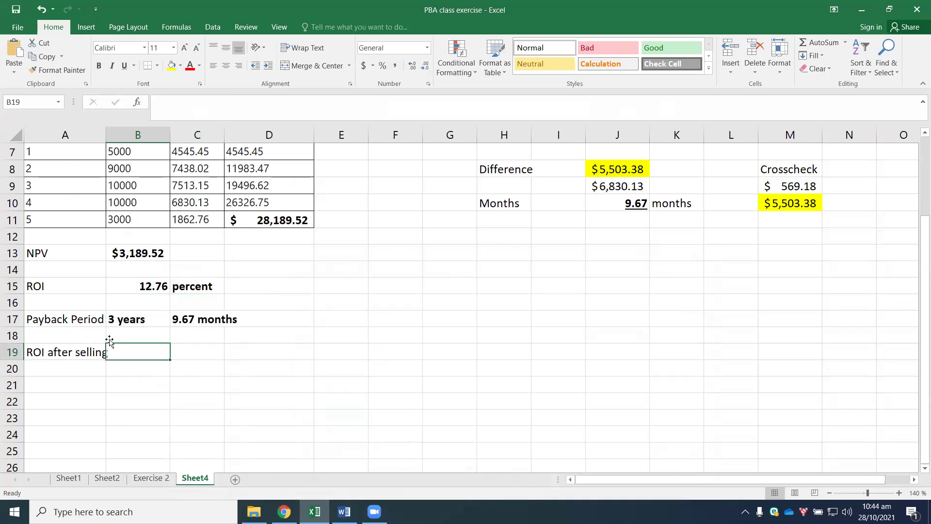
{"action": "double_click", "coordinate": [105, 135]}
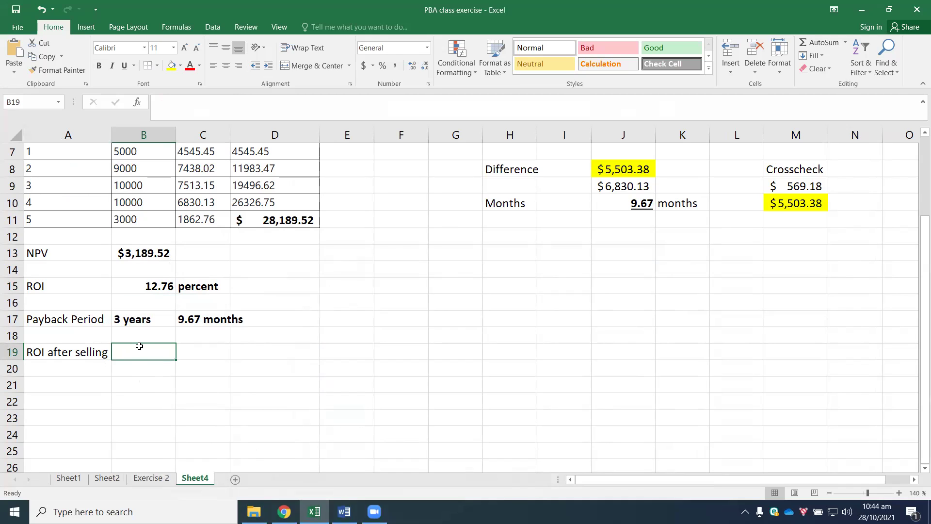
{"action": "type", "text": "("}
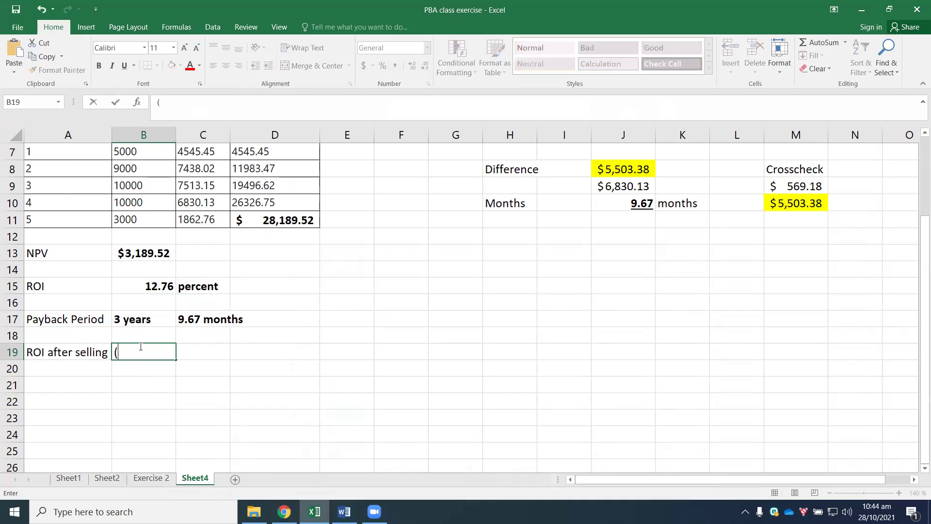
{"action": "type", "text": "SP"}
{"action": "type", "text": "-CP)/CP*100"}
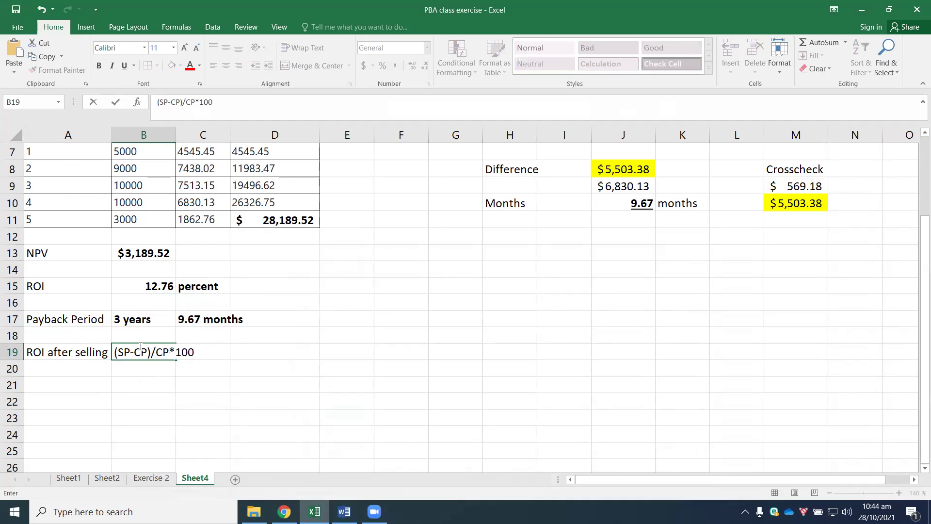
{"action": "left_click", "coordinate": [115, 350]}
{"action": "type", "text": "("}
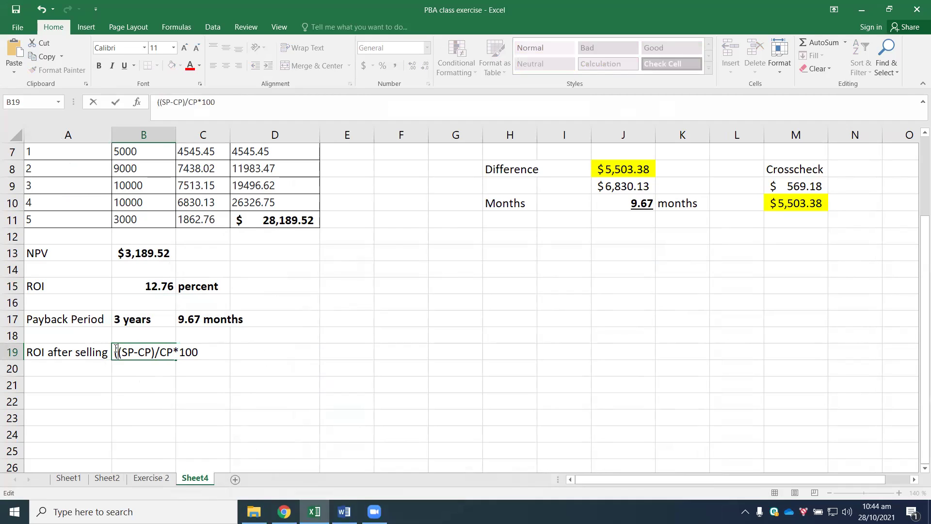
{"action": "left_click", "coordinate": [175, 352]}
{"action": "type", "text": ")"}
{"action": "key", "text": "Return"}
Calculate the ROI after selling in B20 with the formula =((30000-B1)/B1)*100, using the initial cost in B1.
{"action": "type", "text": "="}
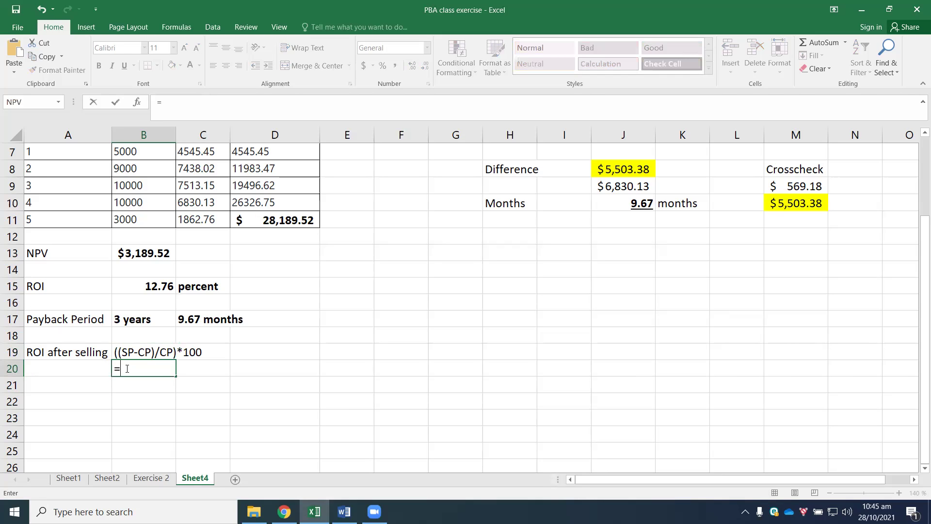
{"action": "type", "text": "((30000-"}
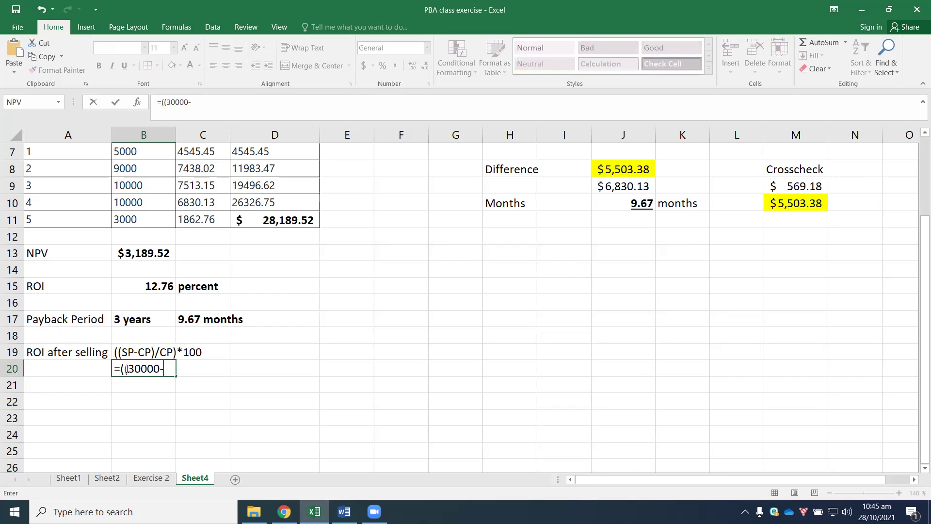
{"action": "scroll", "coordinate": [142, 232], "scroll_direction": "up", "scroll_amount": 2}
{"action": "left_click", "coordinate": [139, 155]}
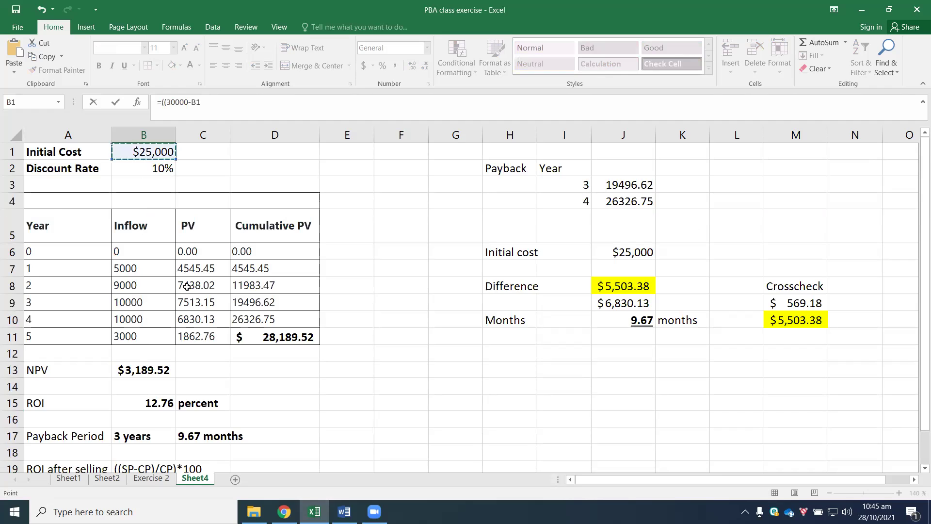
{"action": "scroll", "coordinate": [204, 413], "scroll_direction": "down", "scroll_amount": 3}
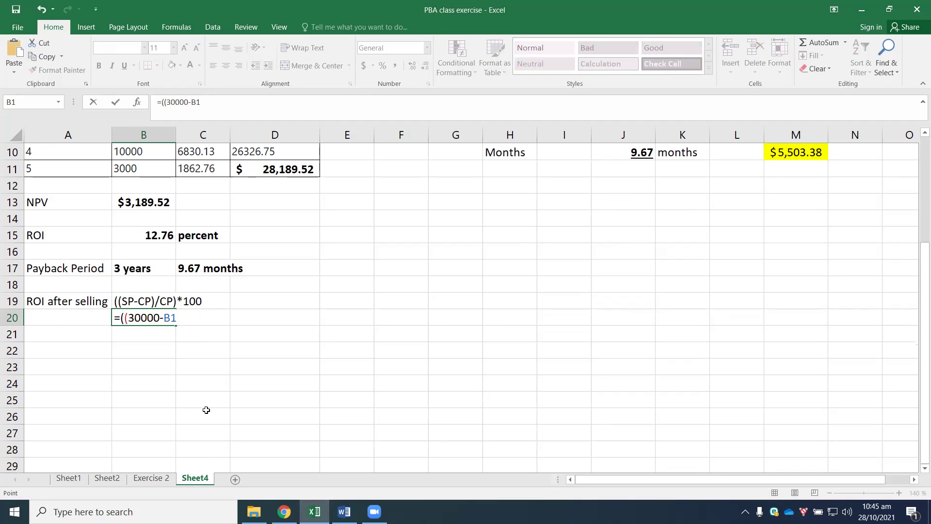
{"action": "type", "text": ")/"}
{"action": "scroll", "coordinate": [206, 410], "scroll_direction": "up", "scroll_amount": 3}
{"action": "left_click", "coordinate": [149, 157]}
{"action": "scroll", "coordinate": [292, 367], "scroll_direction": "down", "scroll_amount": 4}
{"action": "type", "text": ")*100"}
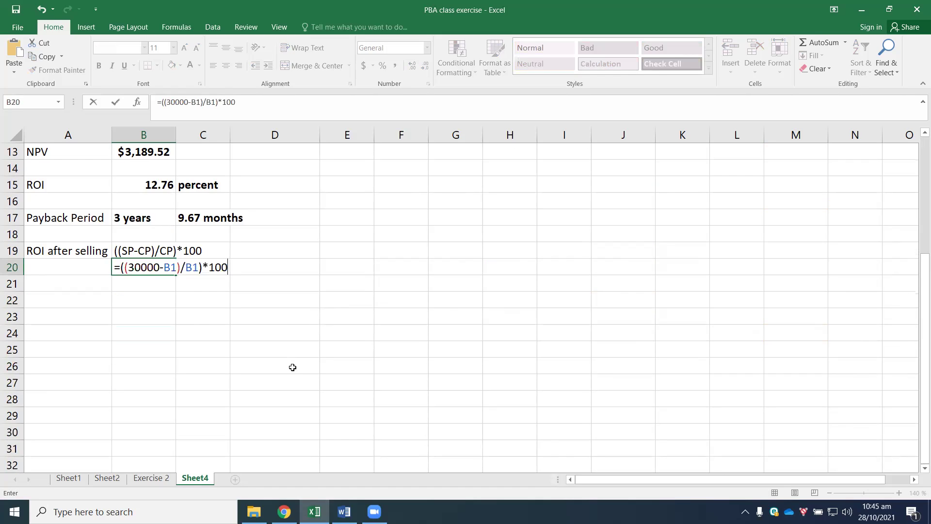
{"action": "key", "text": "Return"}
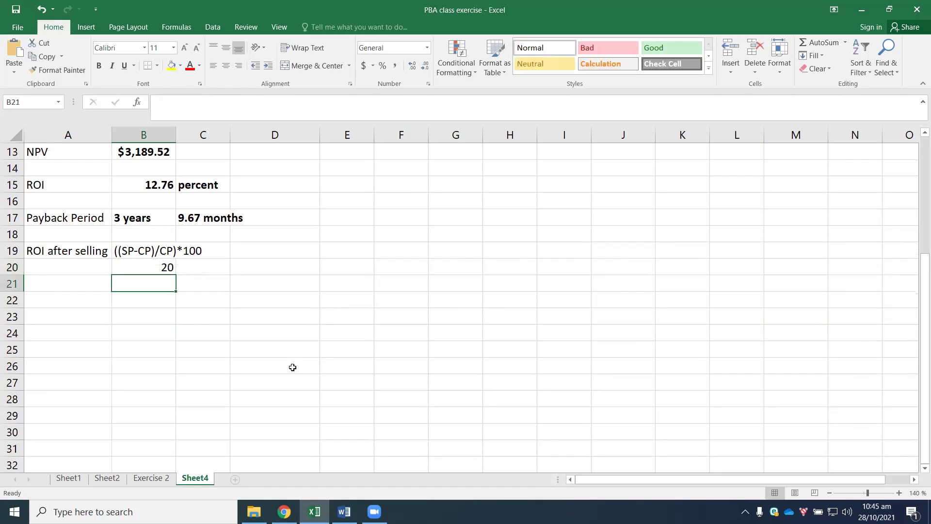
Make the ROI after selling result in B20 bold and enter the label percentage in C20.
{"action": "left_click", "coordinate": [128, 268]}
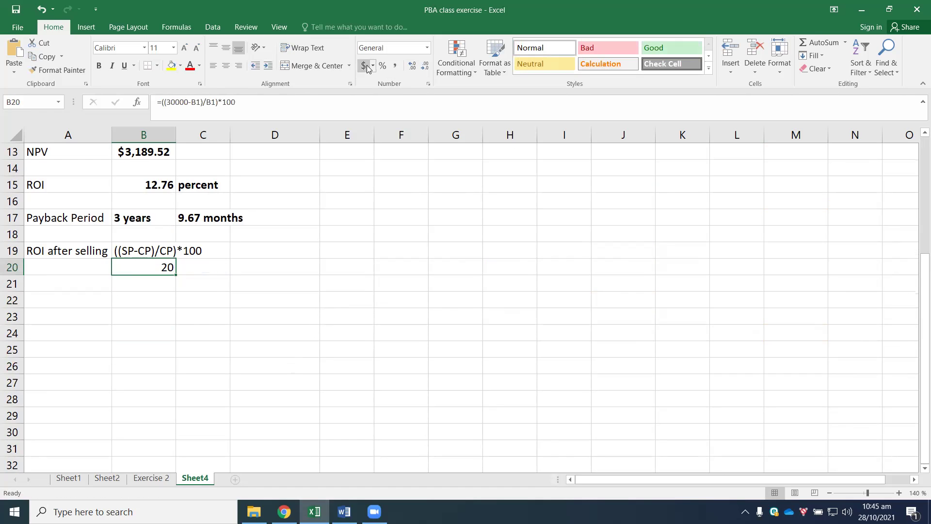
{"action": "left_click", "coordinate": [98, 66]}
{"action": "left_click", "coordinate": [200, 266]}
{"action": "type", "text": "percentage"}
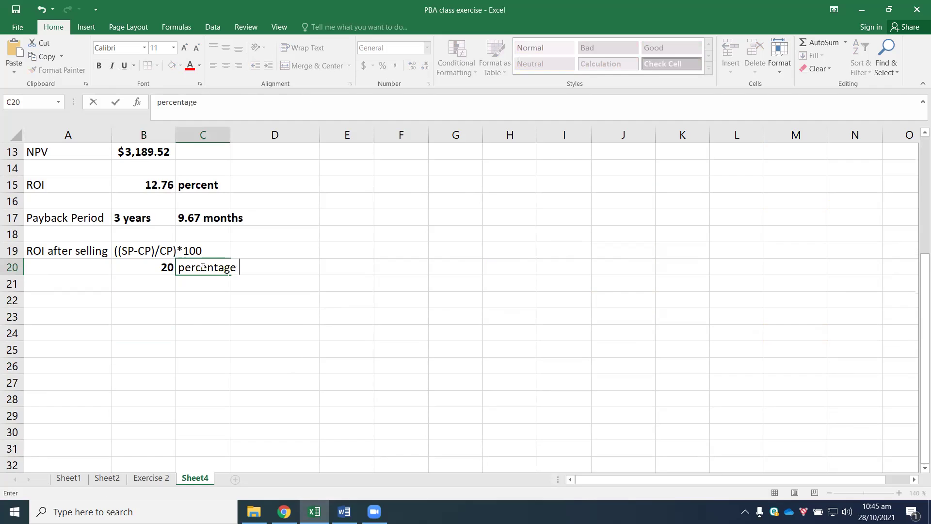
{"action": "key", "text": "ctrl+Return"}
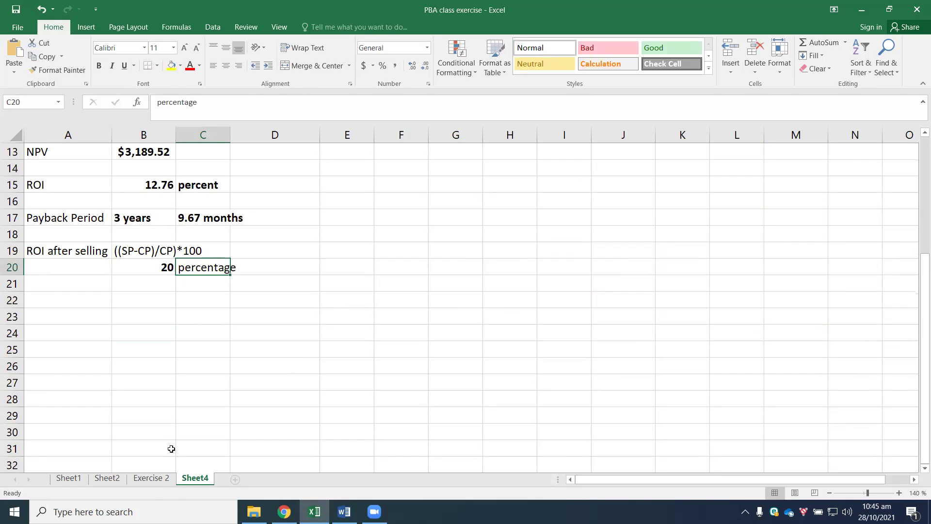
Rename the Sheet4 worksheet as Exercise 3.
{"action": "right_click", "coordinate": [194, 479]}
{"action": "left_click", "coordinate": [224, 367]}
{"action": "type", "text": "Exercise 3"}
{"action": "key", "text": "Return"}
{"action": "scroll", "coordinate": [224, 371], "scroll_direction": "up", "scroll_amount": 2}
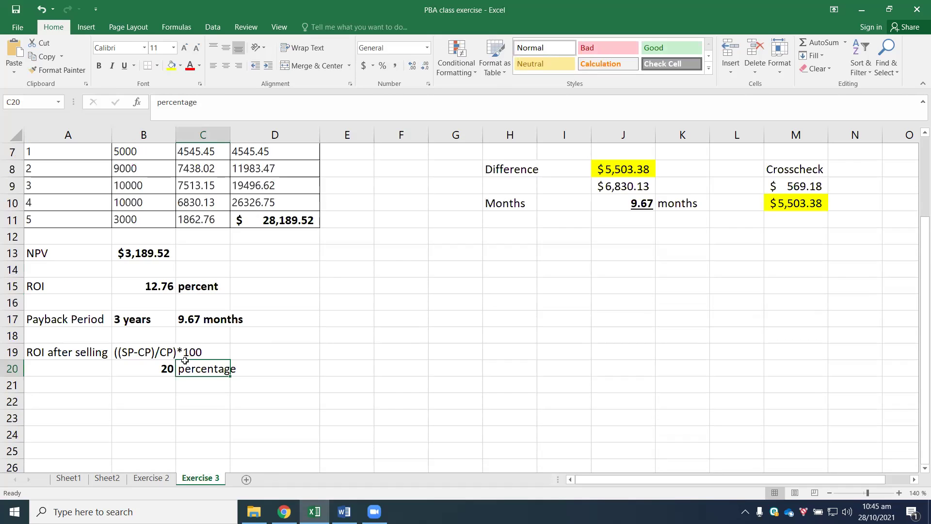
Shorten the label in C20 to percent.
{"action": "left_click", "coordinate": [219, 103]}
{"action": "key", "text": "BackSpace"}
{"action": "key", "text": "BackSpace"}
{"action": "key", "text": "BackSpace"}
{"action": "left_click", "coordinate": [293, 387]}
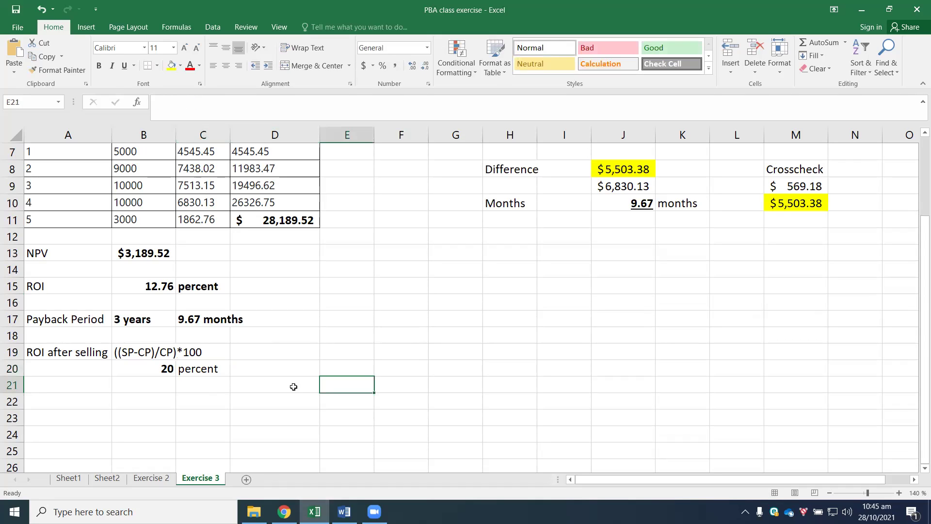
Reduce the worksheet zoom to 100% so the whole exercise fits in view.
{"action": "scroll", "coordinate": [292, 388], "scroll_direction": "up", "scroll_amount": 2}
{"action": "scroll", "coordinate": [291, 389], "scroll_direction": "down", "scroll_amount": 1}
{"action": "scroll", "coordinate": [292, 388], "scroll_direction": "down", "scroll_amount": 5}
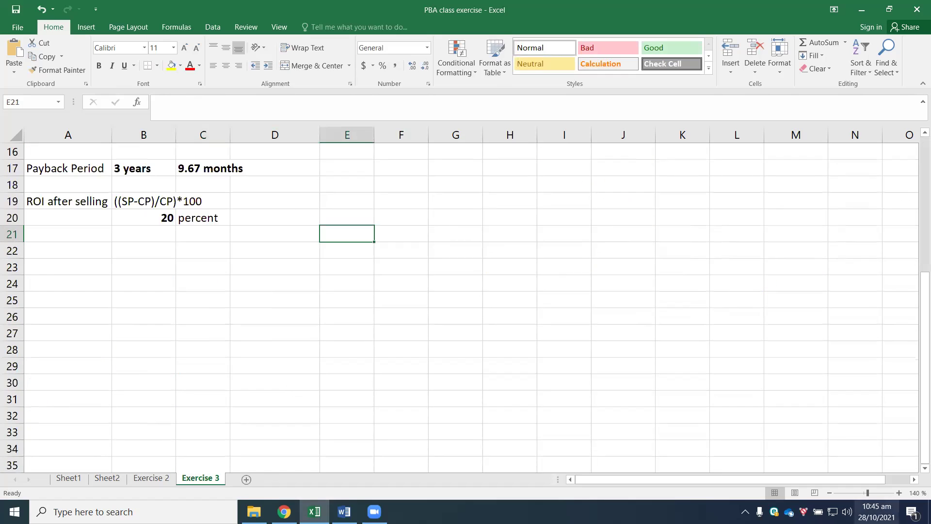
{"action": "left_click", "coordinate": [828, 492]}
{"action": "left_click", "coordinate": [829, 493]}
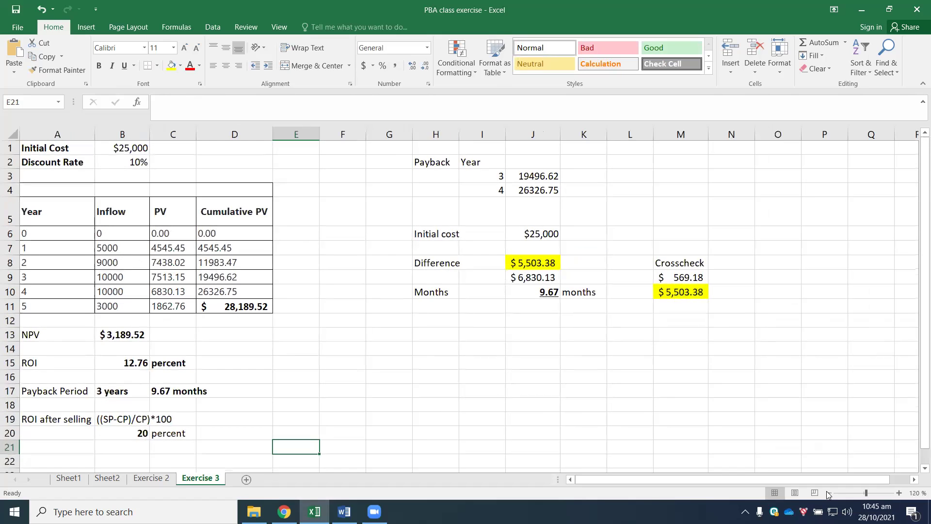
{"action": "left_click", "coordinate": [829, 492]}
{"action": "left_click", "coordinate": [828, 492]}
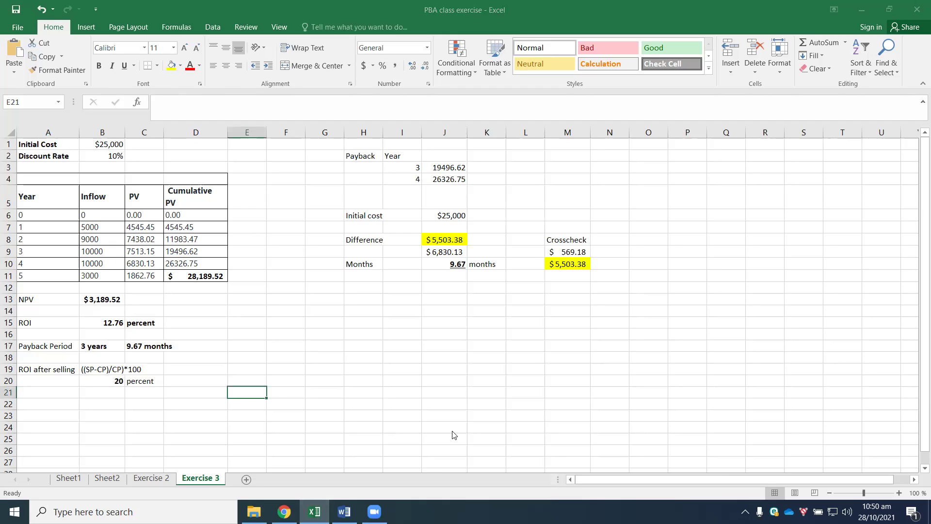
Close the PBA class exercise workbook and exit Excel.
{"action": "key", "text": "ctrl+w"}
{"action": "left_click", "coordinate": [463, 280]}
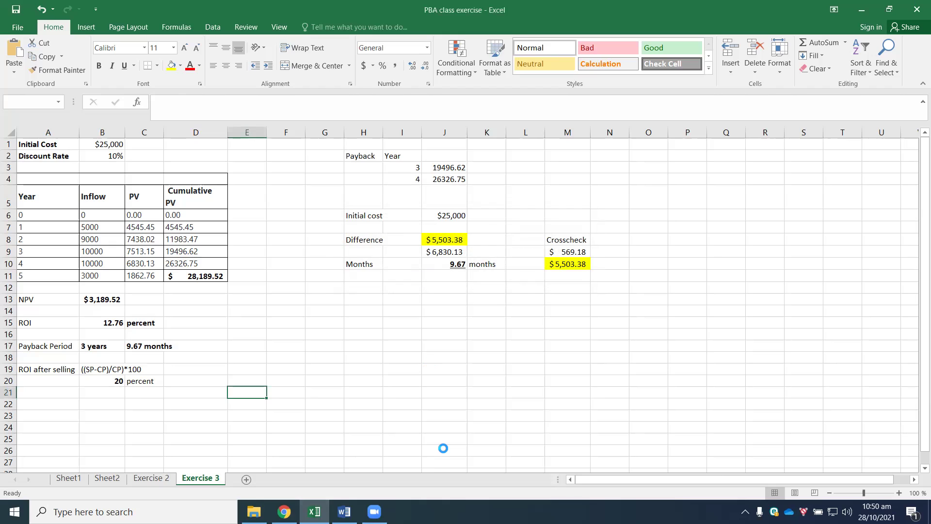
{"action": "left_click", "coordinate": [917, 7]}
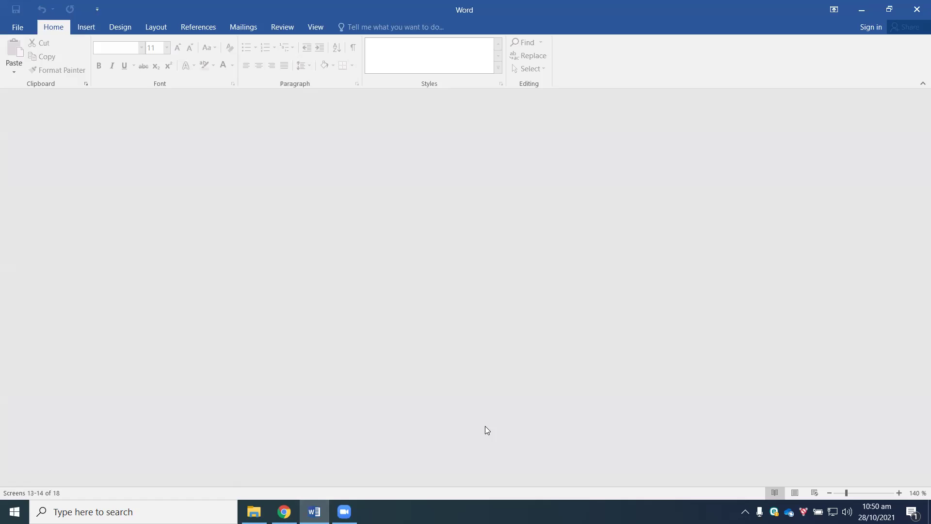
Switch to the Moodle course page in Chrome and review the Payback Analysis Exercise 3 questions.
{"action": "key", "text": "alt+Tab"}
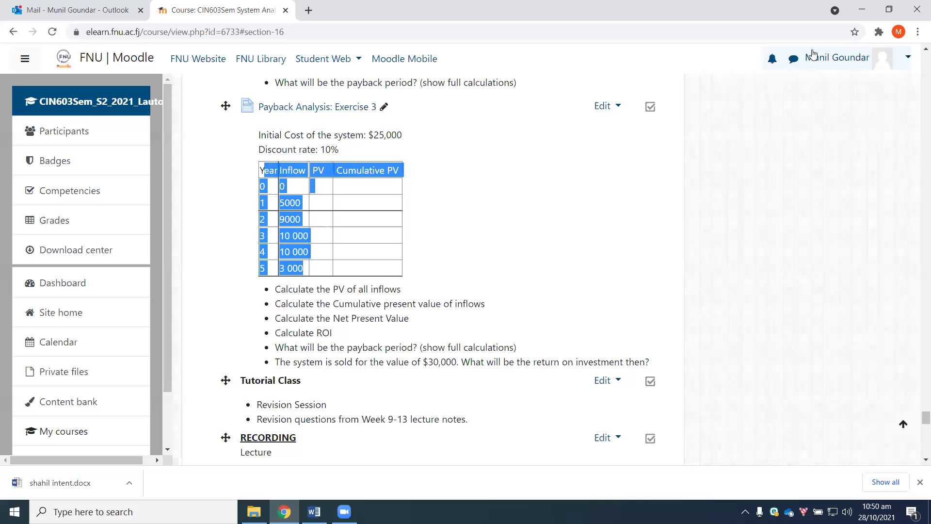
{"action": "scroll", "coordinate": [401, 224], "scroll_direction": "up", "scroll_amount": 8}
{"action": "scroll", "coordinate": [766, 265], "scroll_direction": "down", "scroll_amount": 6}
{"action": "left_click", "coordinate": [253, 435]}
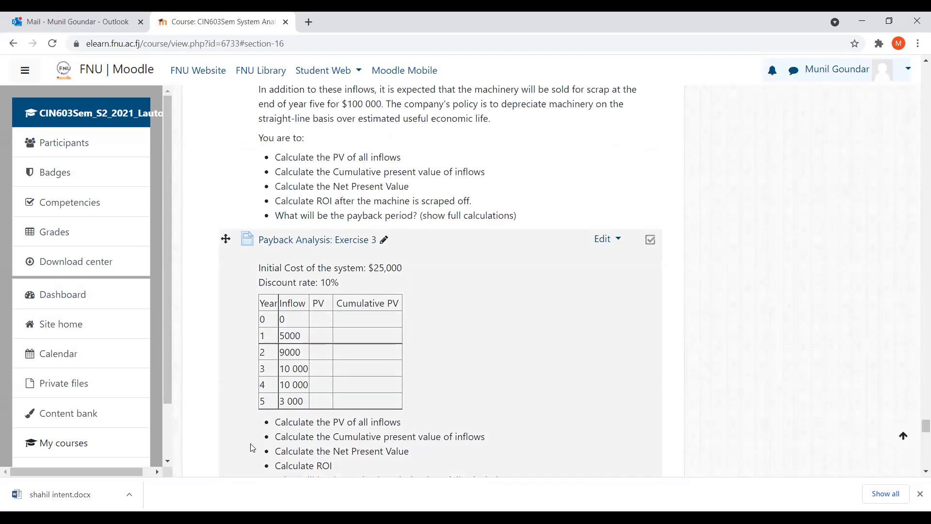
{"action": "scroll", "coordinate": [252, 447], "scroll_direction": "down", "scroll_amount": 5}
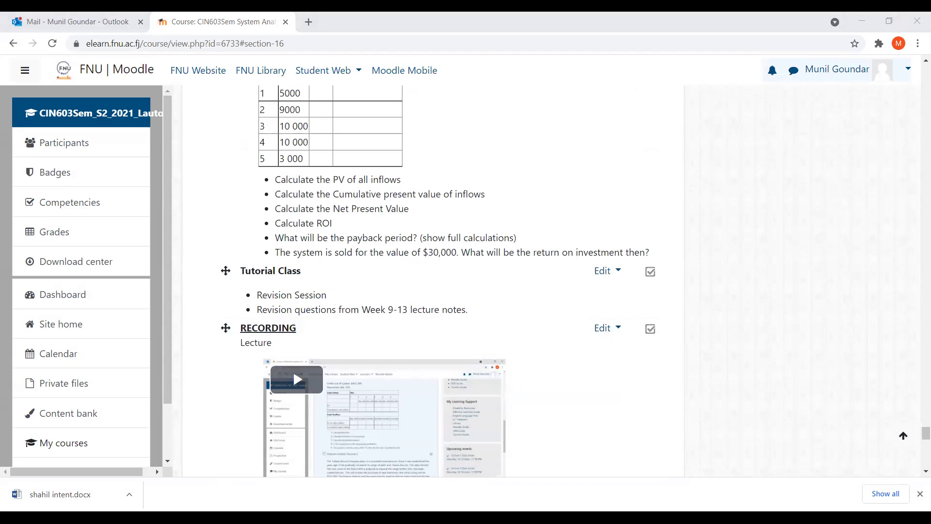
Look through the earlier weeks of the course page, including the Week 9 and Week 10 lecture, tutorial and lab materials.
{"action": "scroll", "coordinate": [328, 253], "scroll_direction": "up", "scroll_amount": 15}
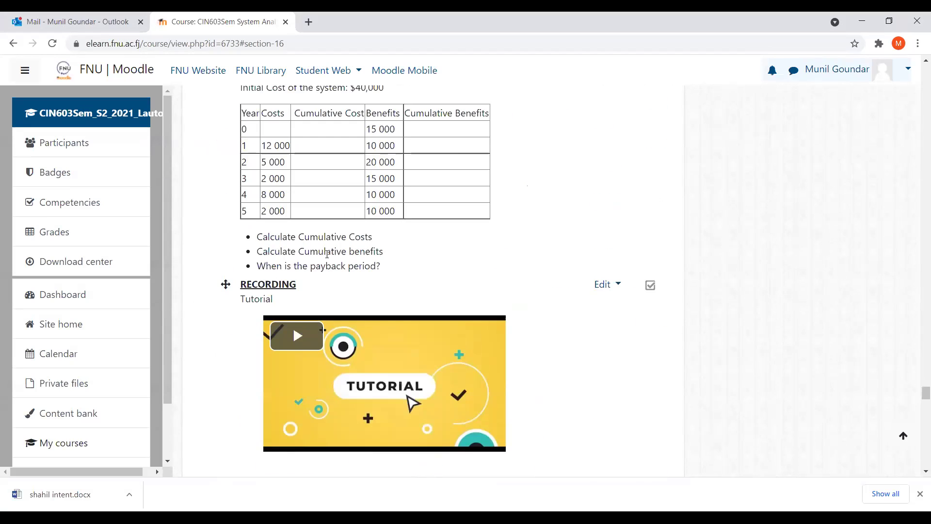
{"action": "scroll", "coordinate": [327, 253], "scroll_direction": "down", "scroll_amount": 6}
{"action": "scroll", "coordinate": [329, 257], "scroll_direction": "up", "scroll_amount": 20}
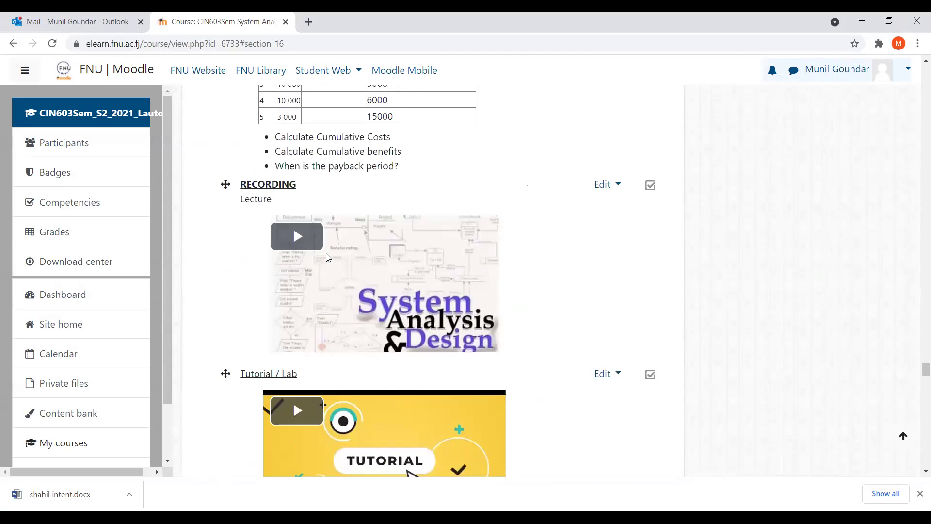
{"action": "left_click_drag", "start_coordinate": [918, 336], "coordinate": [918, 263]}
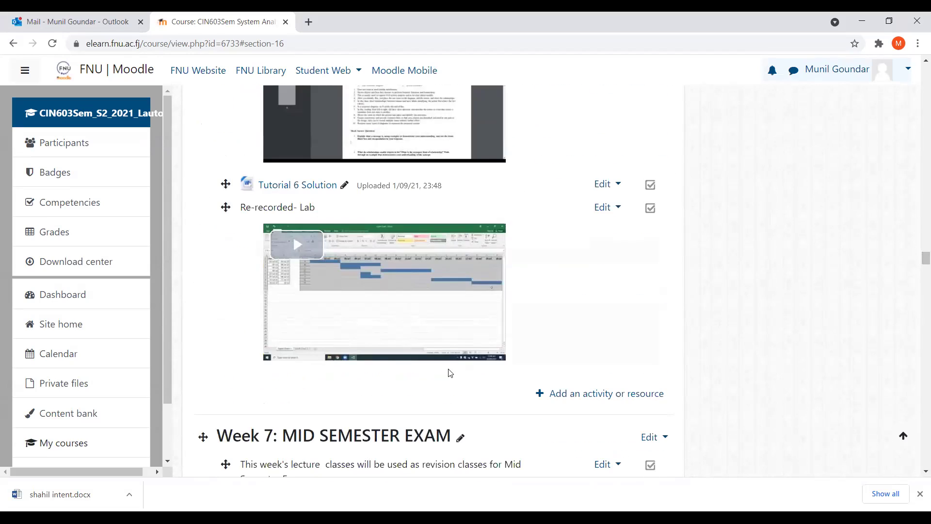
{"action": "scroll", "coordinate": [447, 369], "scroll_direction": "down", "scroll_amount": 15}
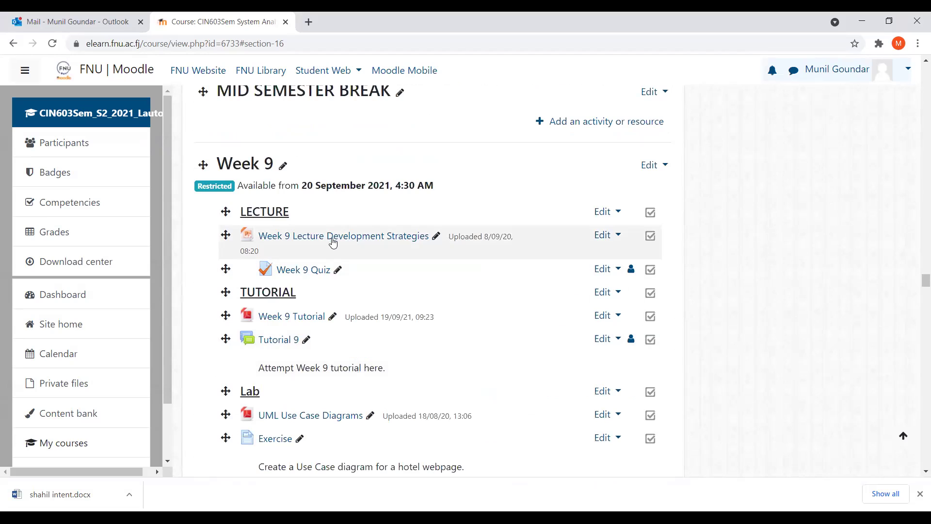
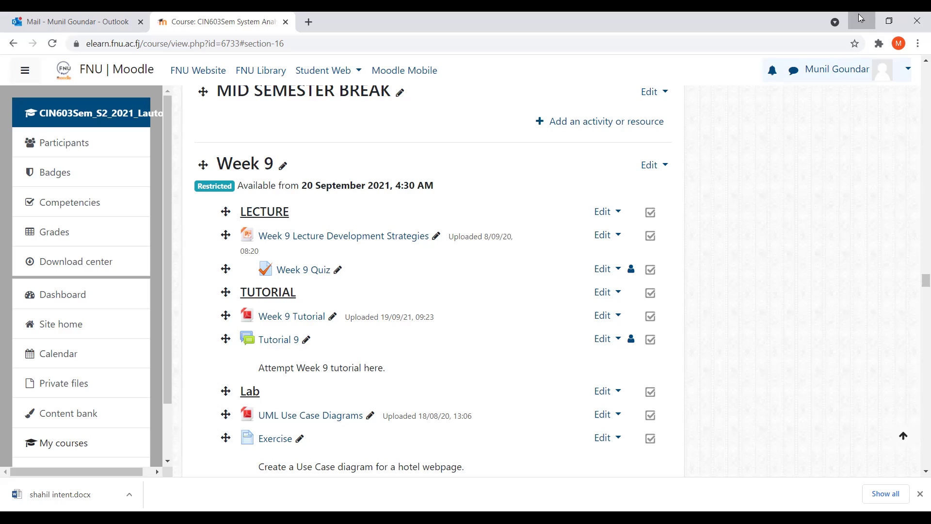
{"action": "scroll", "coordinate": [376, 368], "scroll_direction": "down", "scroll_amount": 17}
{"action": "scroll", "coordinate": [376, 369], "scroll_direction": "up", "scroll_amount": 1}
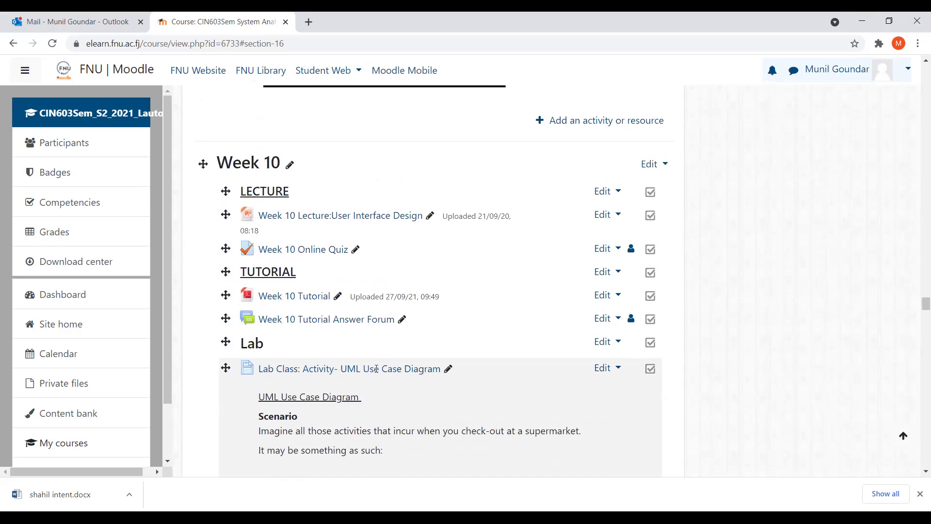